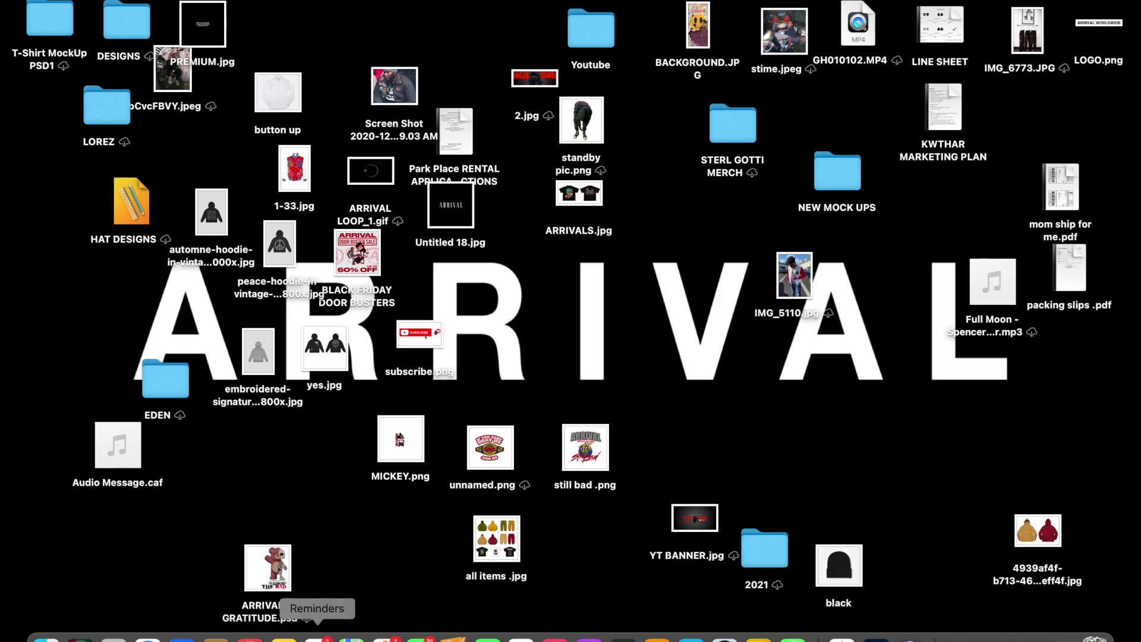
# Open Safari, collapse the sidebar, and change the image search from pink hoodie to black hoodie.
pyautogui.click(153, 640)
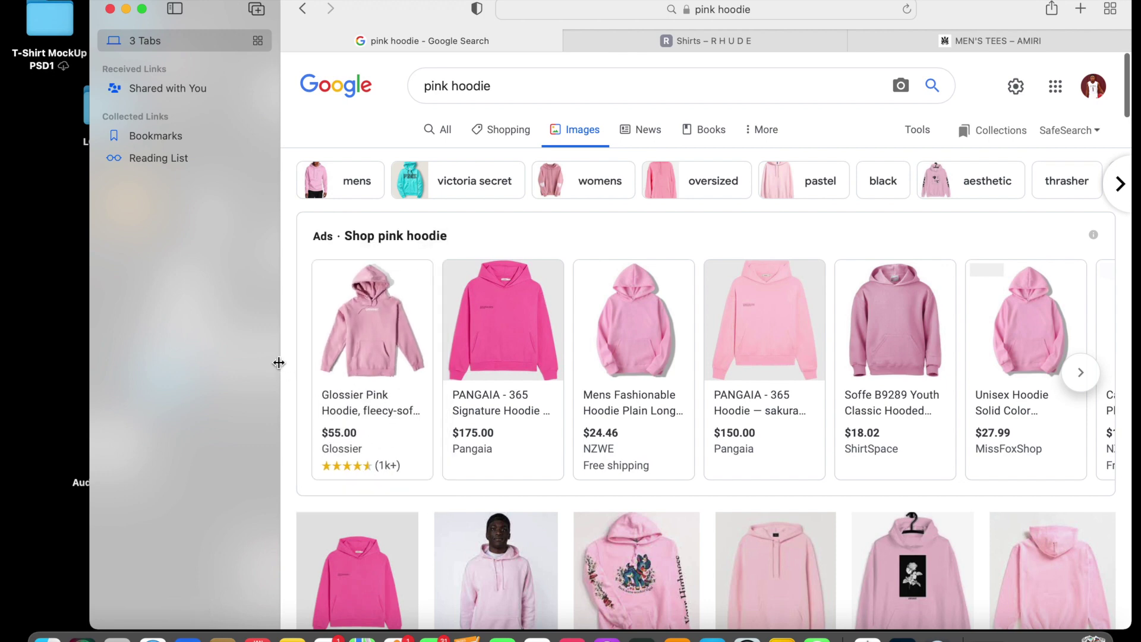
pyautogui.moveTo(279, 363); pyautogui.dragTo(114, 355)
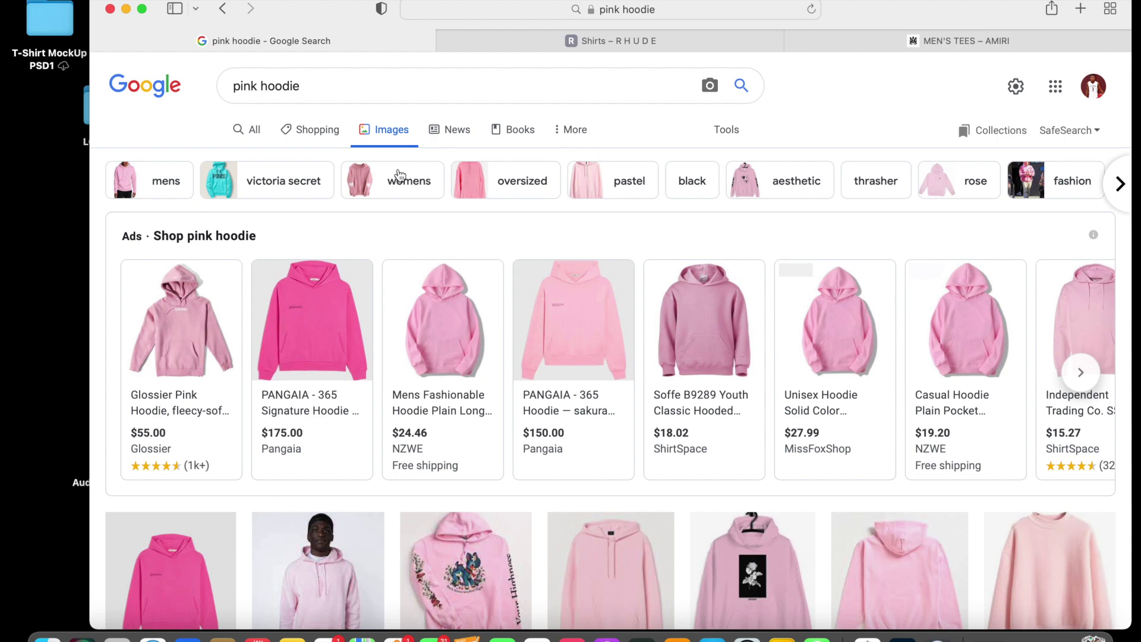
pyautogui.doubleClick(249, 87)
pyautogui.write('black')
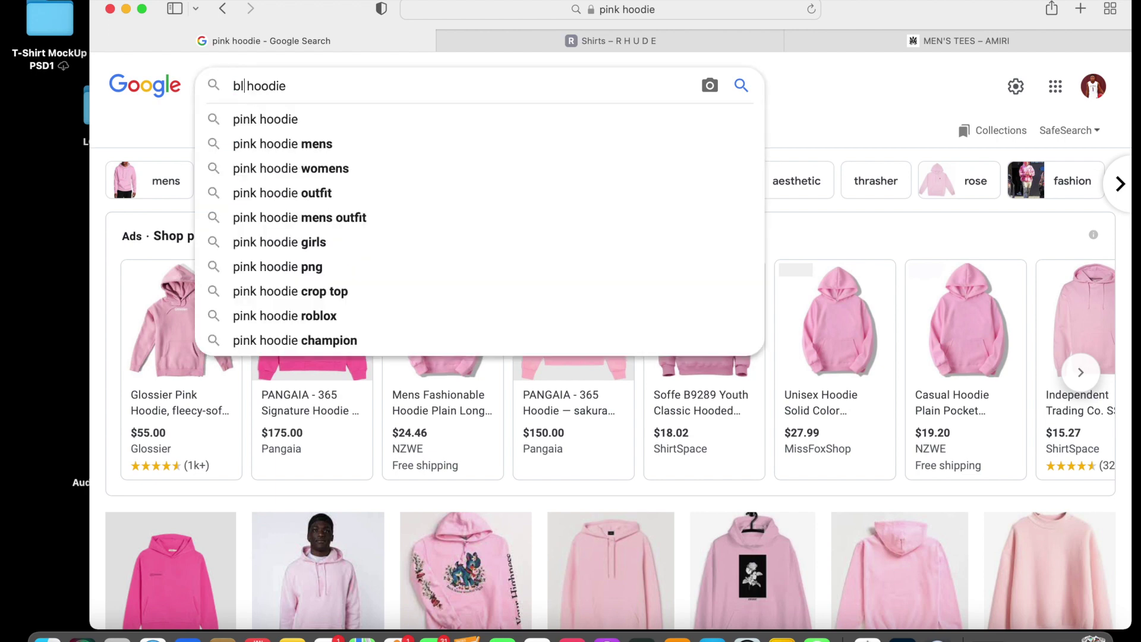
pyautogui.press('Return')
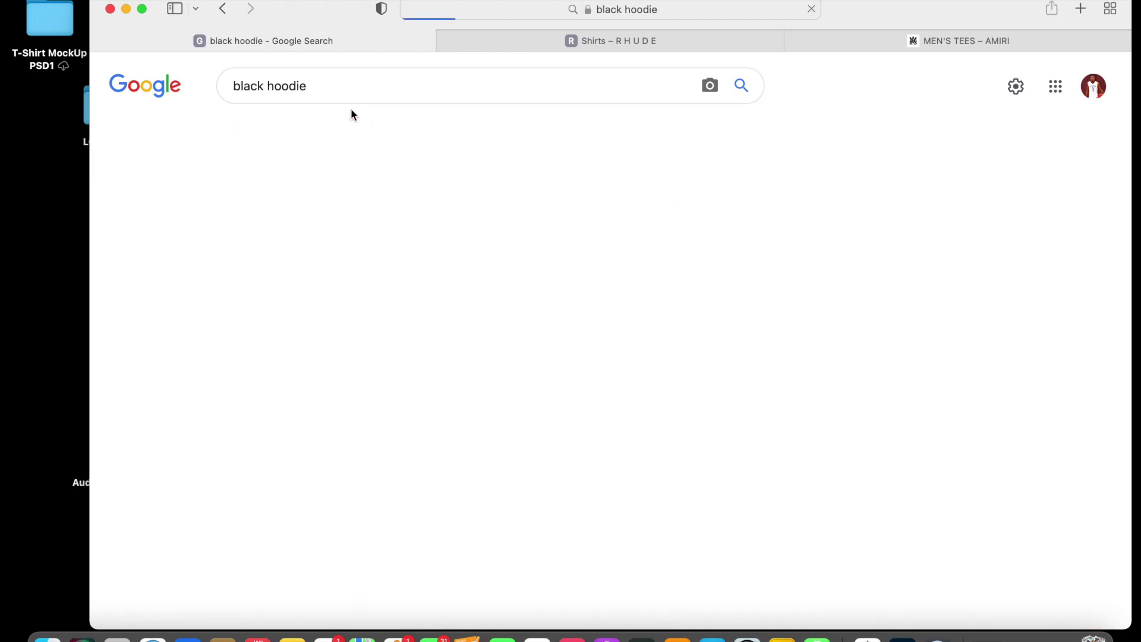
# Browse the black hoodie results and switch to the 'Shirts – RHUDE' page.
pyautogui.scroll(-6, 470, 378)
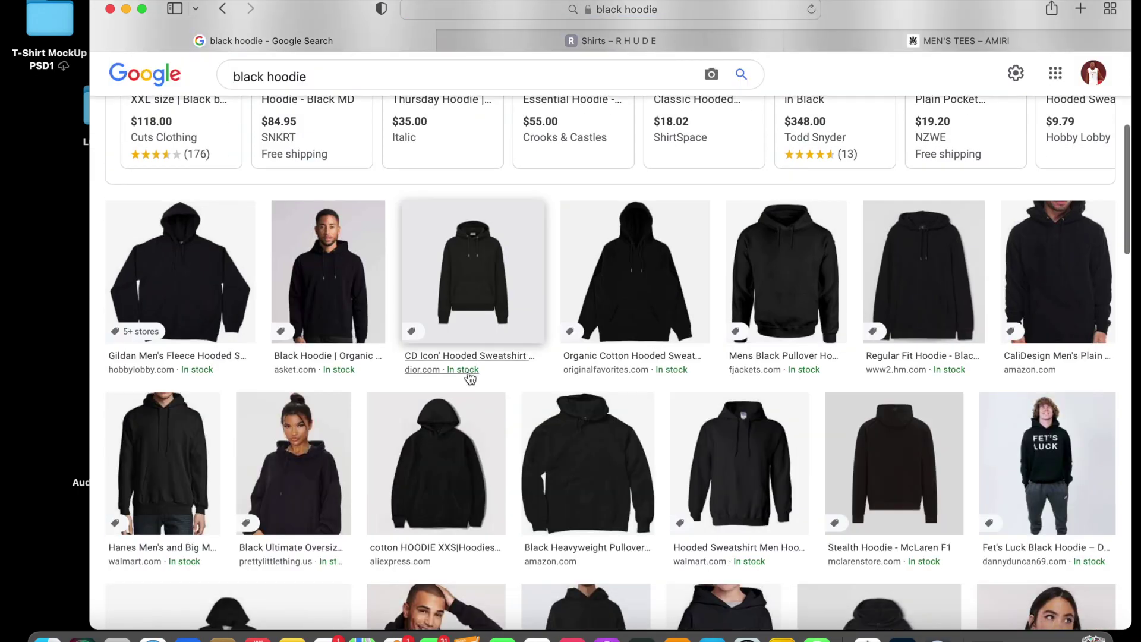
pyautogui.scroll(-3, 469, 377)
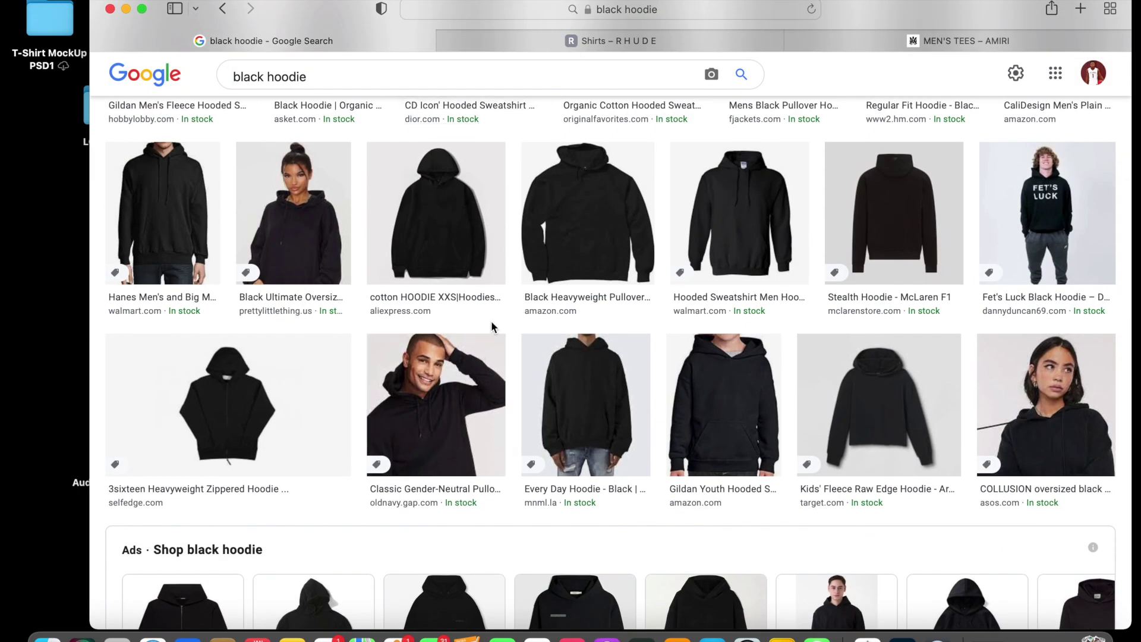
pyautogui.scroll(10, 491, 320)
pyautogui.click(652, 37)
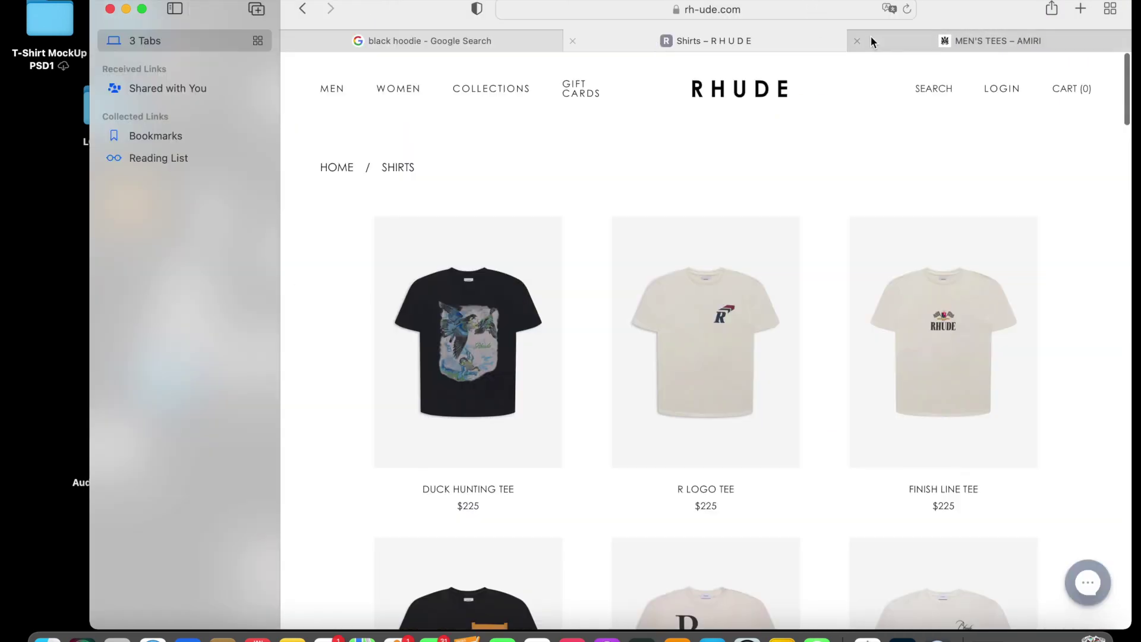
# Open the R LOGO TEE product page on the Rhude site.
pyautogui.click(933, 34)
pyautogui.click(693, 42)
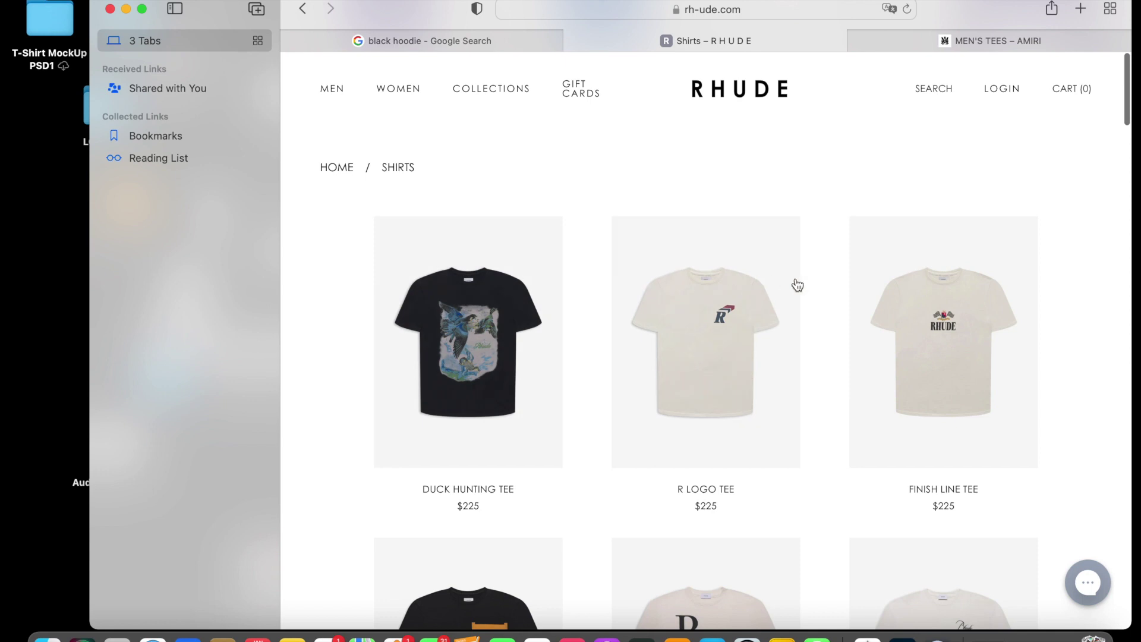
pyautogui.scroll(-5, 797, 286)
pyautogui.scroll(3, 796, 285)
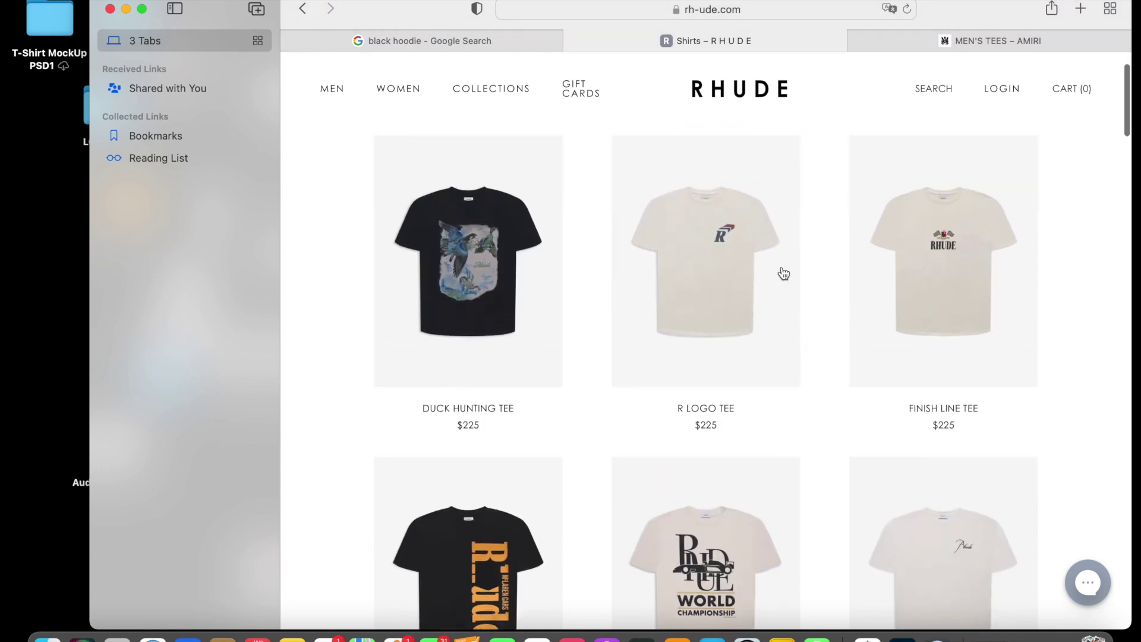
pyautogui.scroll(2, 783, 274)
pyautogui.click(715, 298)
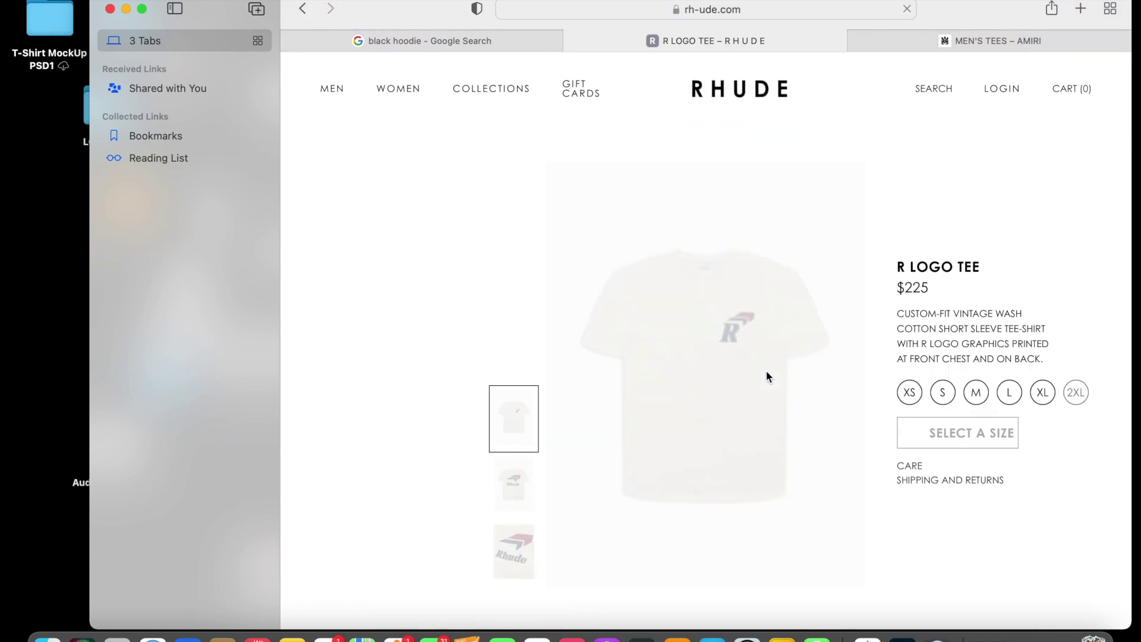
# Flip between the tee's back and front views, ending on the front R-logo view.
pyautogui.click(711, 368)
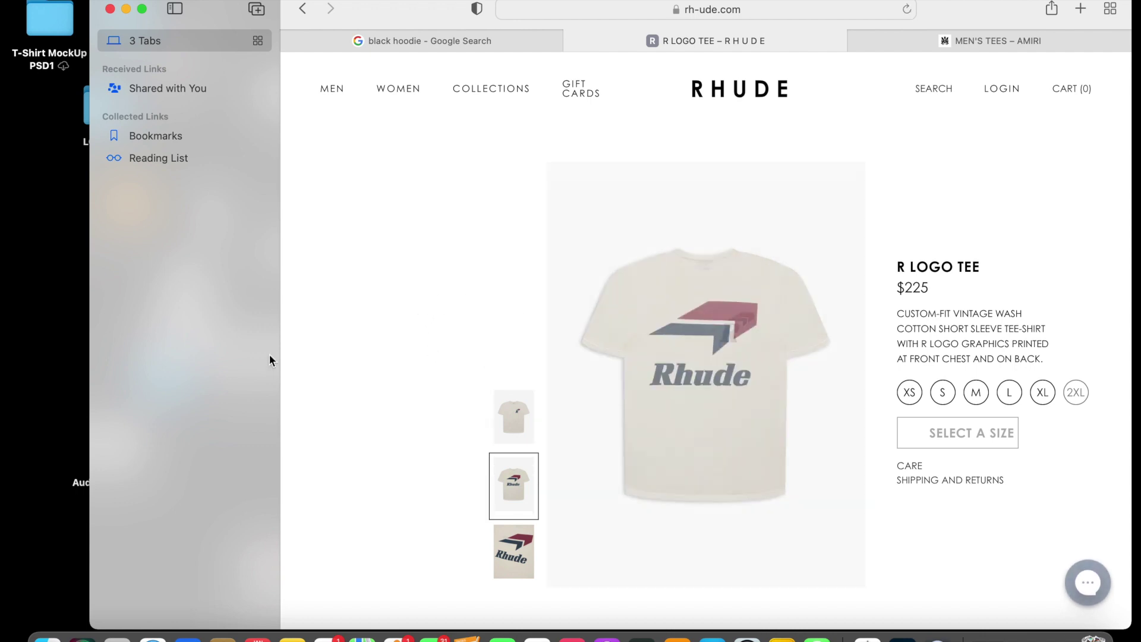
pyautogui.click(516, 417)
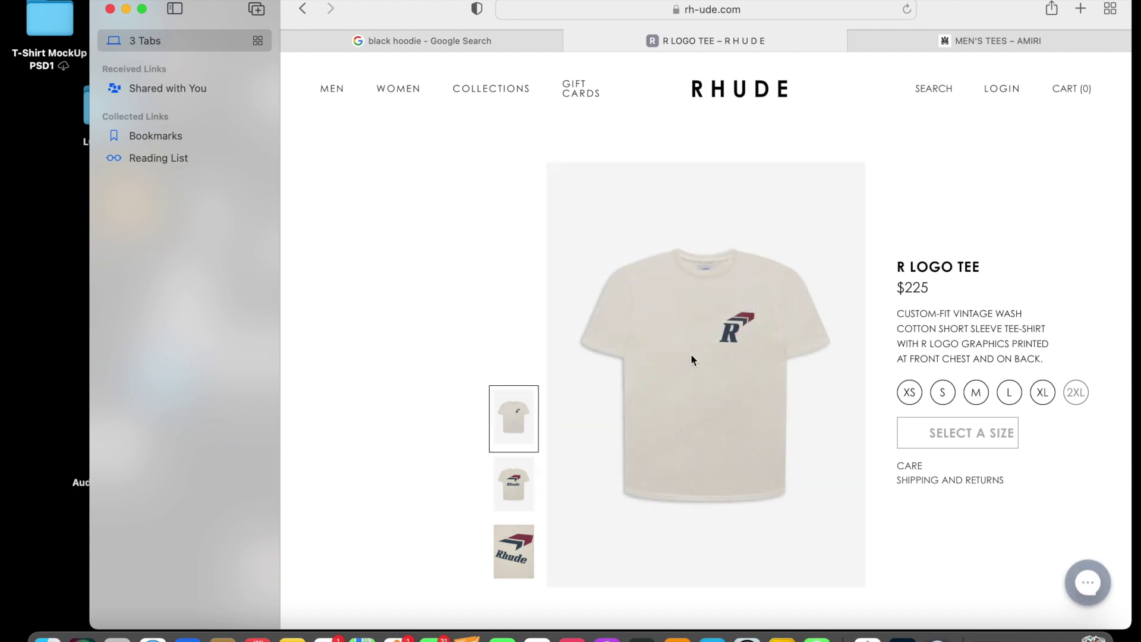
pyautogui.click(691, 355)
pyautogui.click(514, 430)
pyautogui.click(615, 390)
pyautogui.click(522, 409)
# Take a region screenshot of the tee's front view with Cmd+Shift+4.
pyautogui.press('super+shift+4')
pyautogui.moveTo(553, 164); pyautogui.dragTo(861, 580)
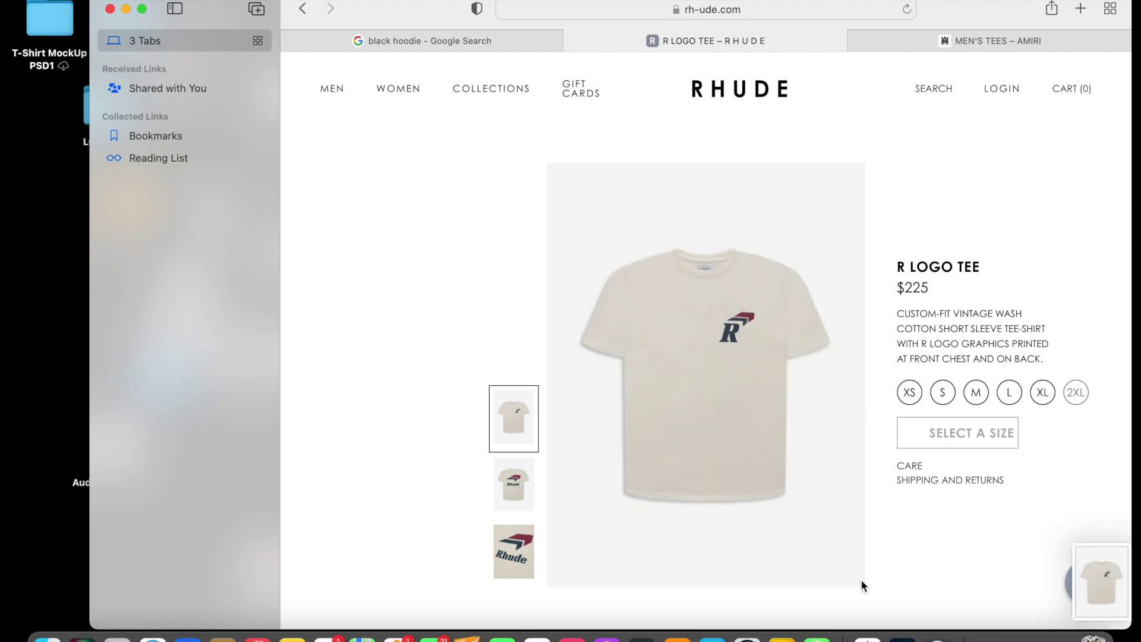
pyautogui.click(974, 38)
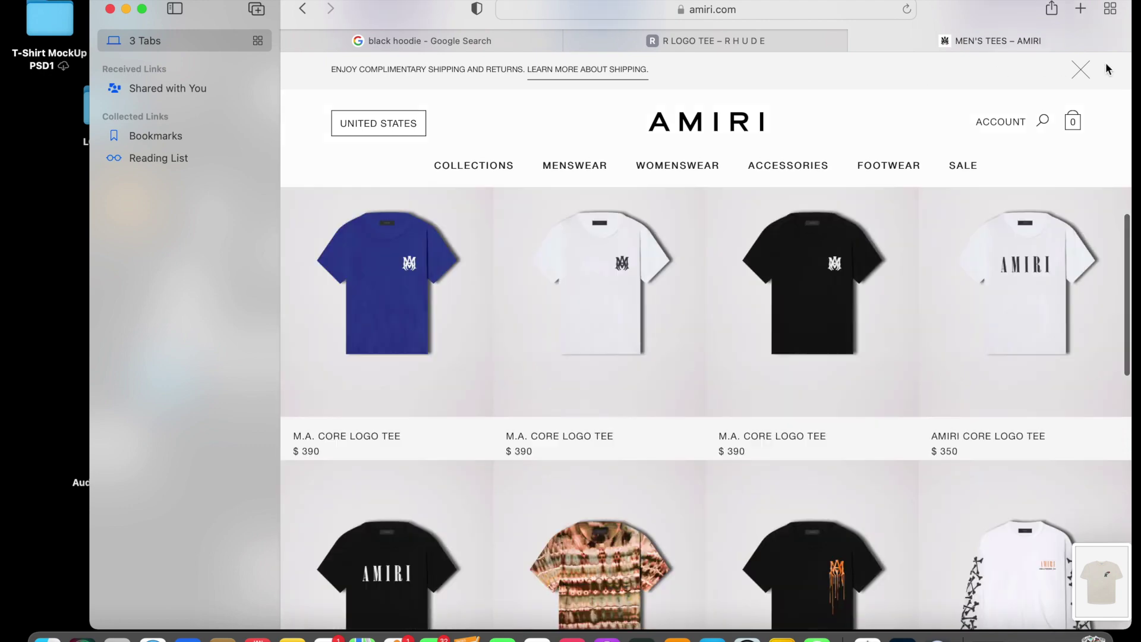
# Drag the black AMIRI CORE LOGO TEE image onto the desktop, then minimize Safari.
pyautogui.click(1082, 72)
pyautogui.scroll(-5, 918, 308)
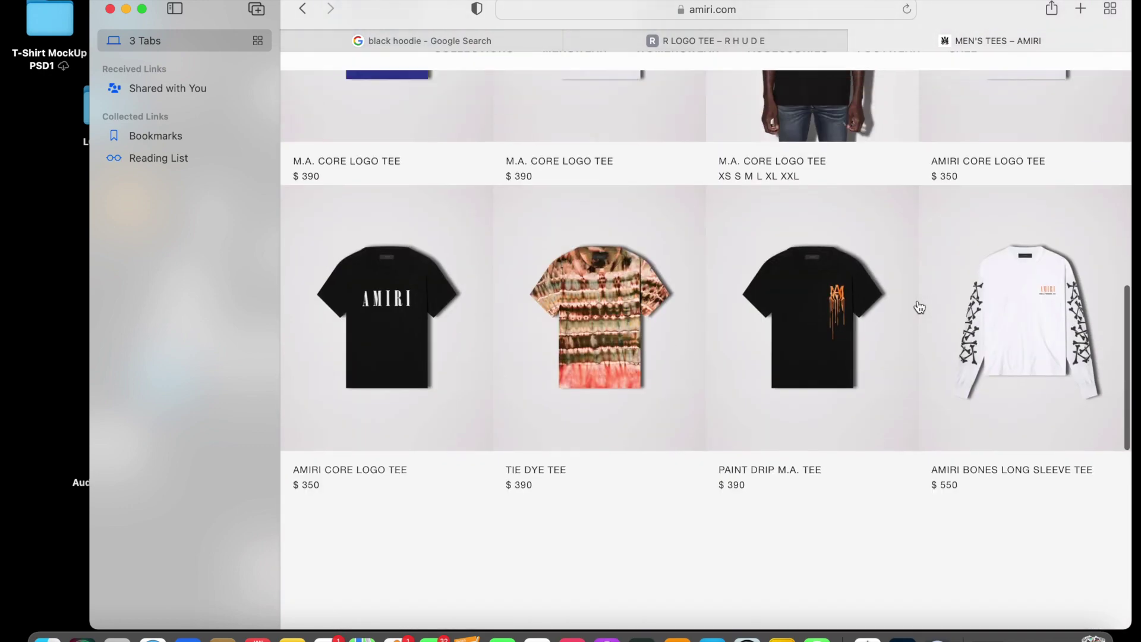
pyautogui.click(383, 327)
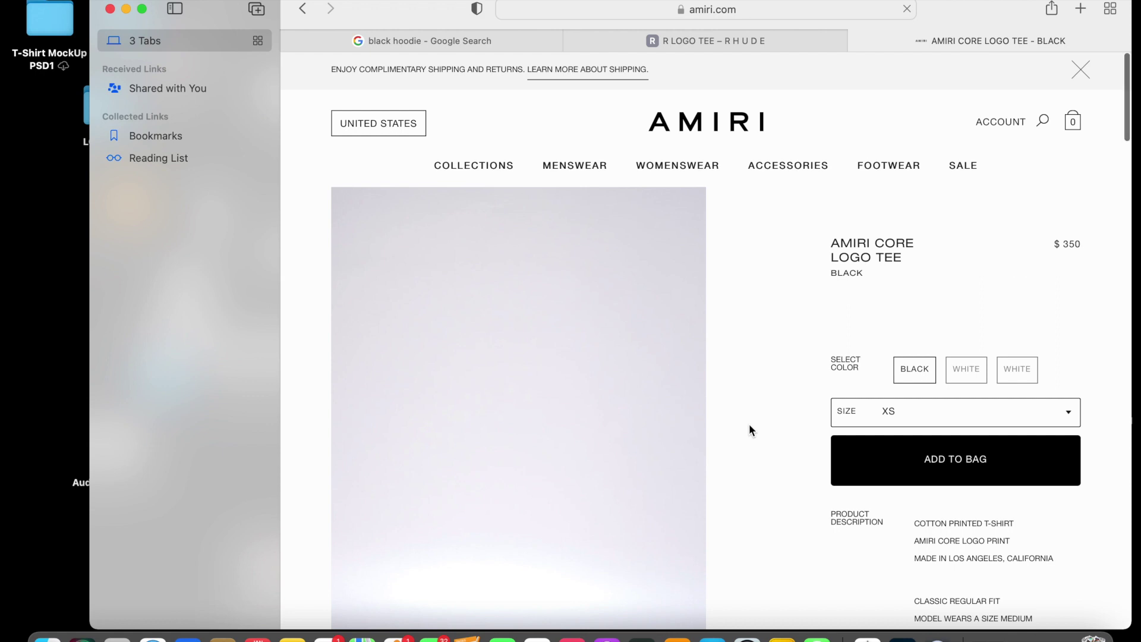
pyautogui.scroll(-5, 749, 430)
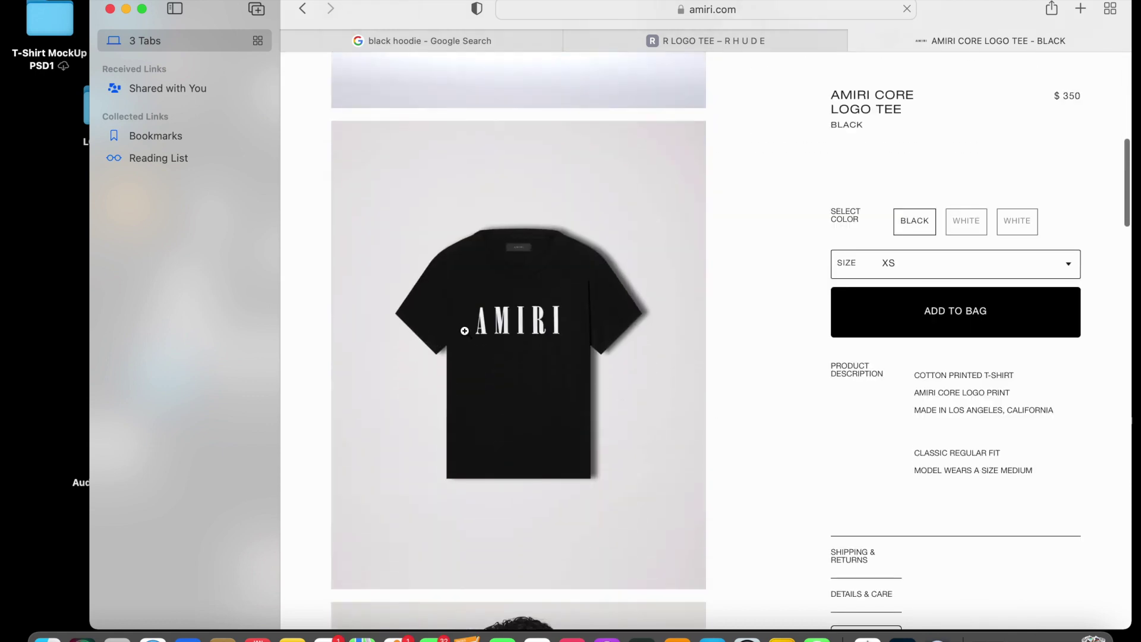
pyautogui.moveTo(367, 335); pyautogui.dragTo(65, 326)
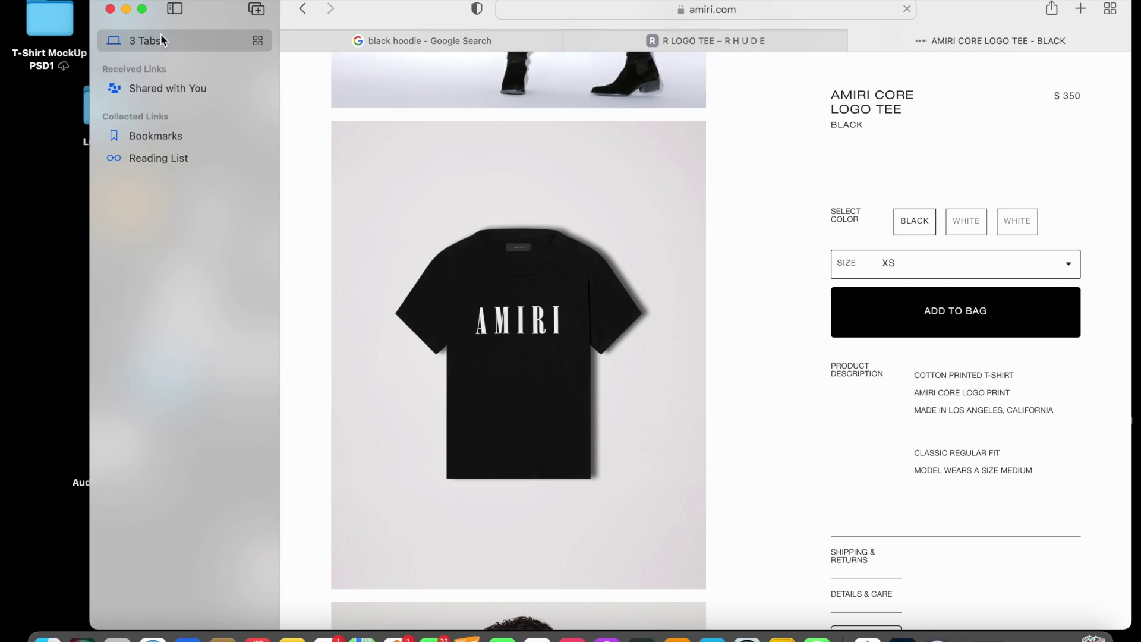
pyautogui.click(127, 9)
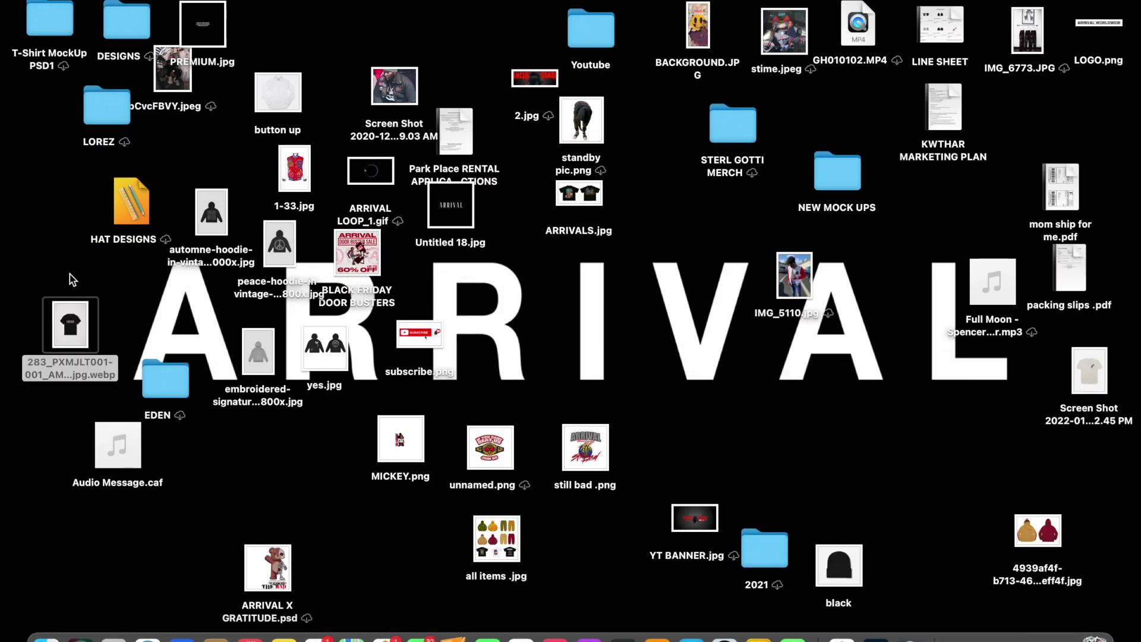
# Rename the Amiri tee image to 'amiri sample' and preview it.
pyautogui.moveTo(71, 324); pyautogui.dragTo(696, 333)
pyautogui.press('Return')
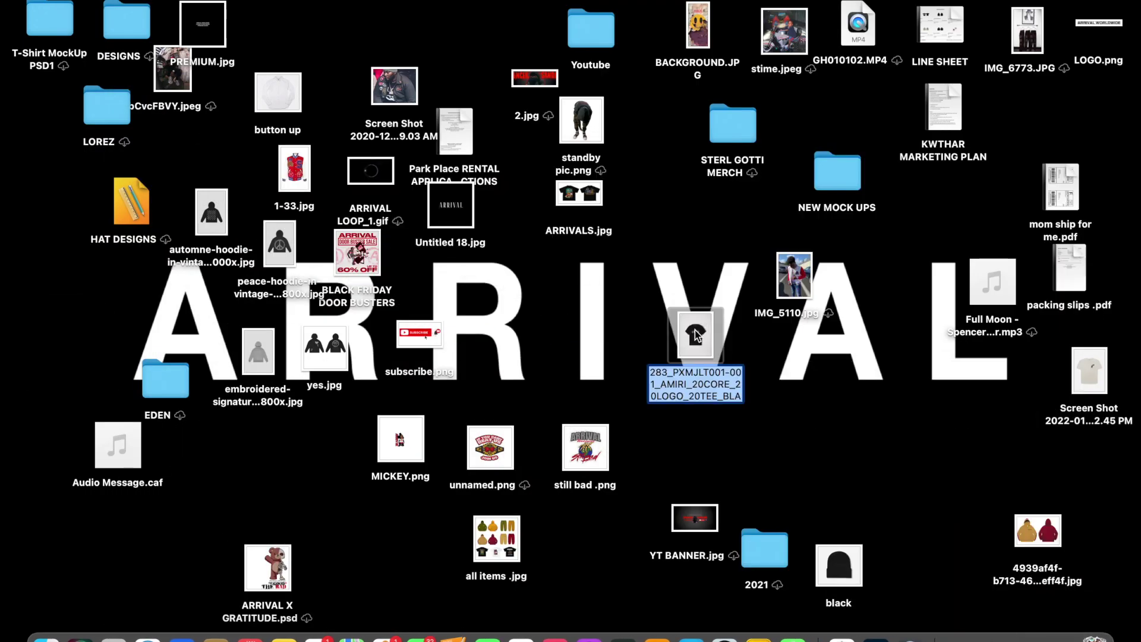
pyautogui.write('amirm')
pyautogui.press('BackSpace')
pyautogui.press('BackSpace')
pyautogui.press('BackSpace')
pyautogui.press('BackSpace')
pyautogui.press('BackSpace')
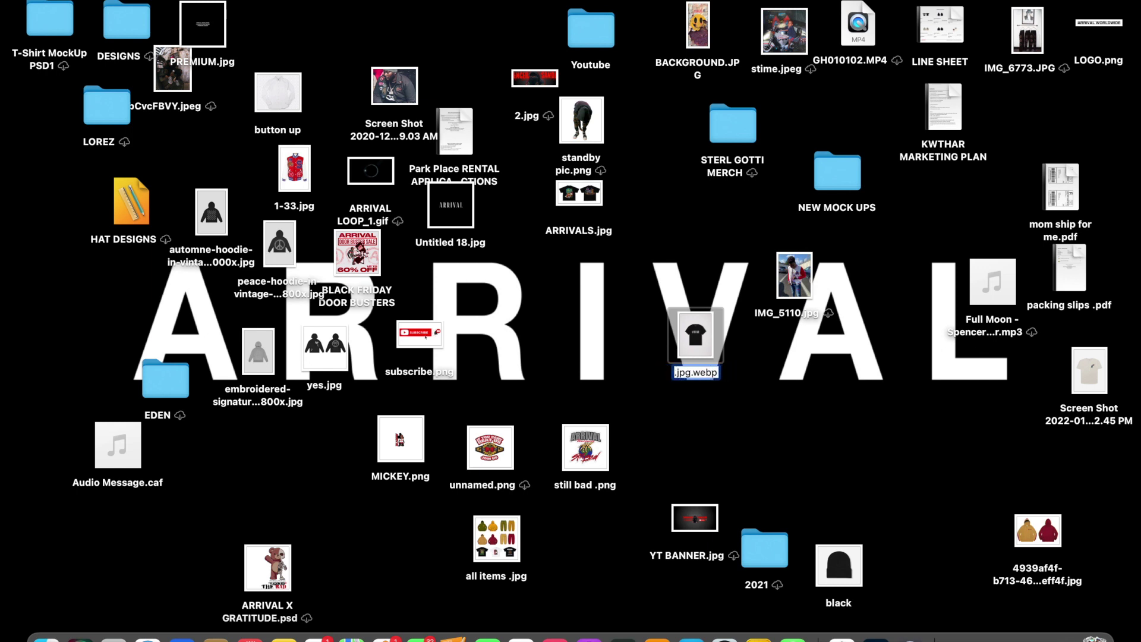
pyautogui.press('Delete')
pyautogui.press('Delete')
pyautogui.press('Delete')
pyautogui.press('Delete')
pyautogui.press('Delete')
pyautogui.press('Delete')
pyautogui.press('Delete')
pyautogui.press('Delete')
pyautogui.press('Delete')
pyautogui.write('amiri sample')
pyautogui.press('Return')
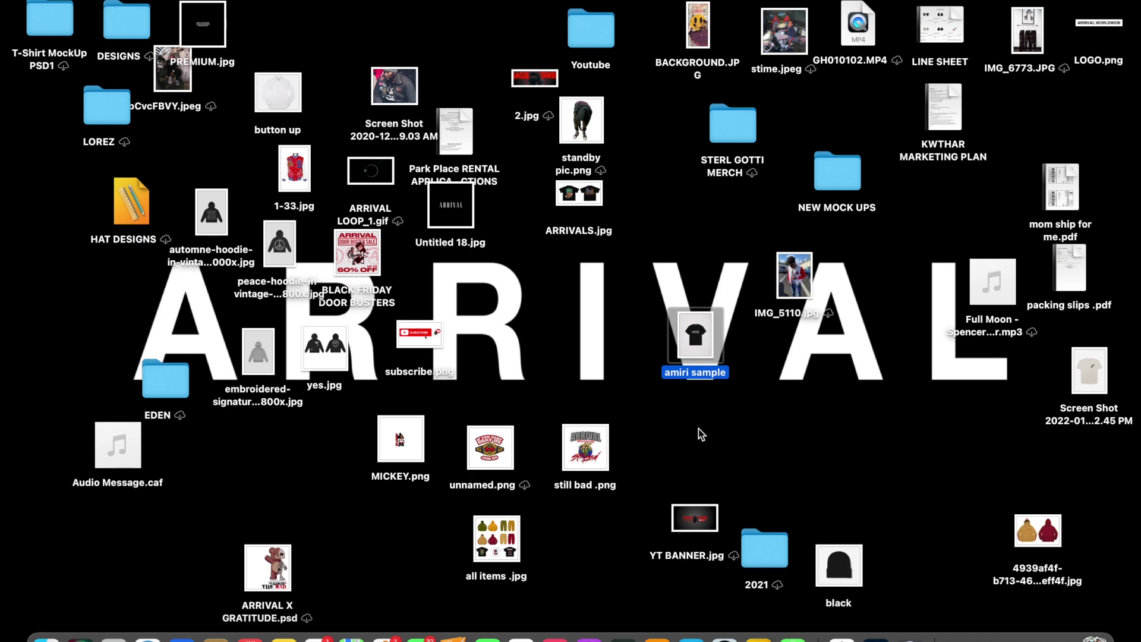
pyautogui.click(701, 434)
pyautogui.click(699, 349)
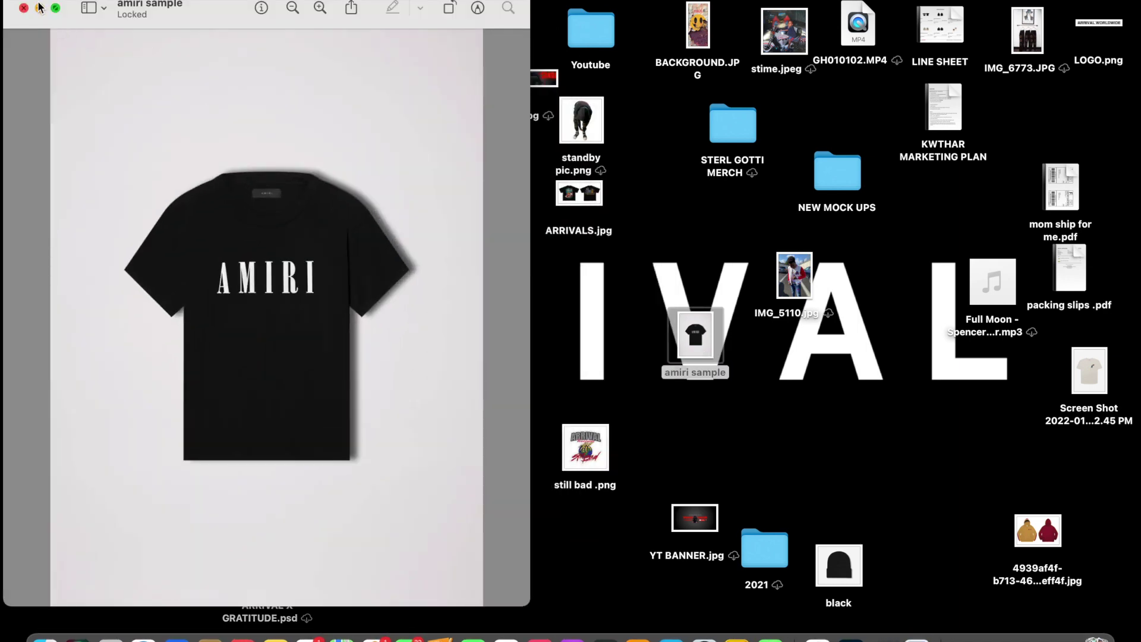
pyautogui.click(23, 8)
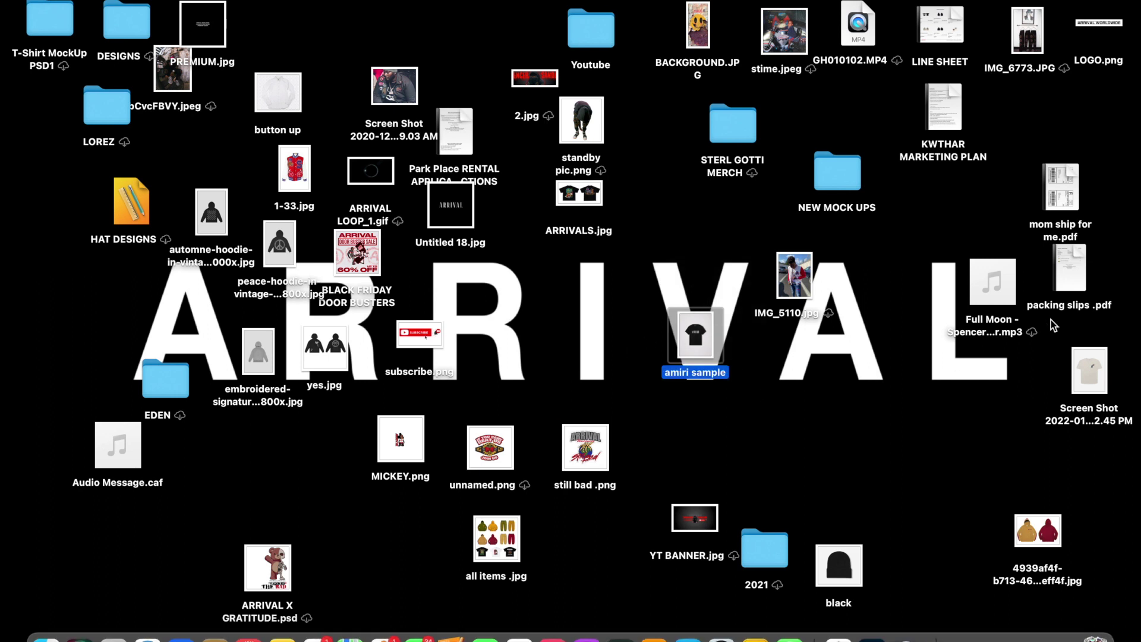
# Rename the Rhude screenshot to 'rhude sample' and launch Photoshop.
pyautogui.moveTo(1090, 371); pyautogui.dragTo(775, 376)
pyautogui.write('rhude sample')
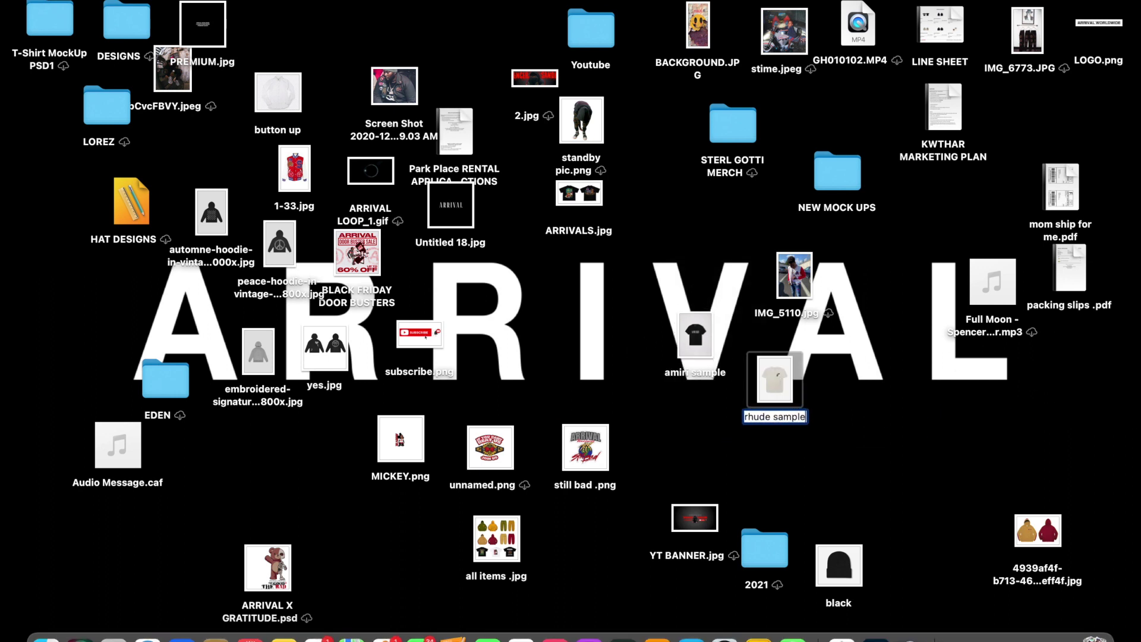
pyautogui.press('Return')
pyautogui.click(720, 400)
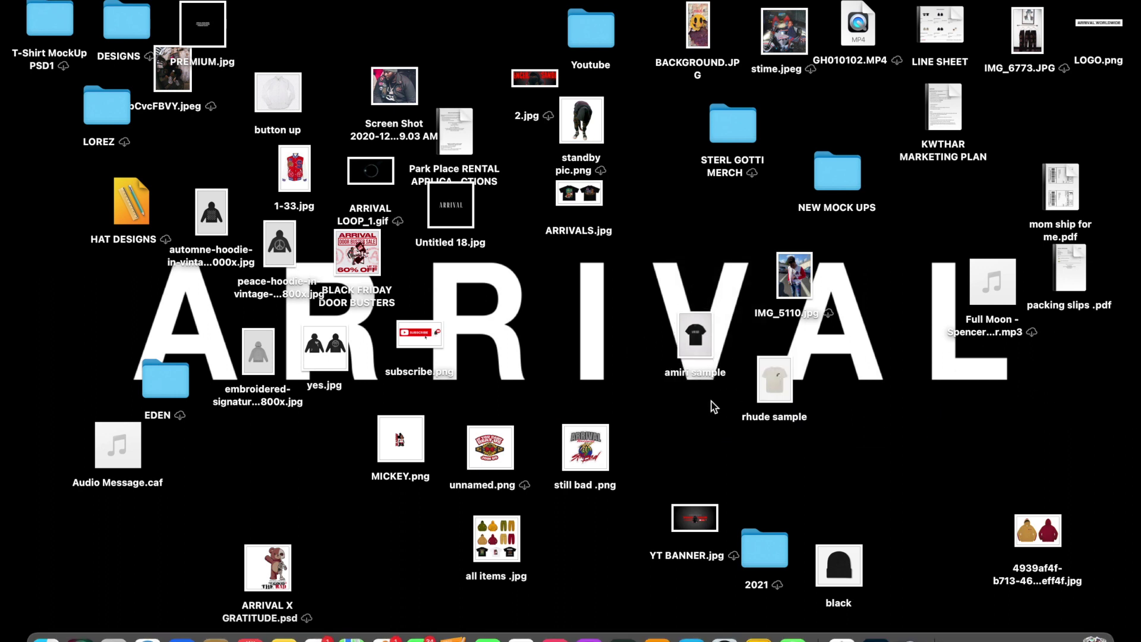
pyautogui.click(881, 638)
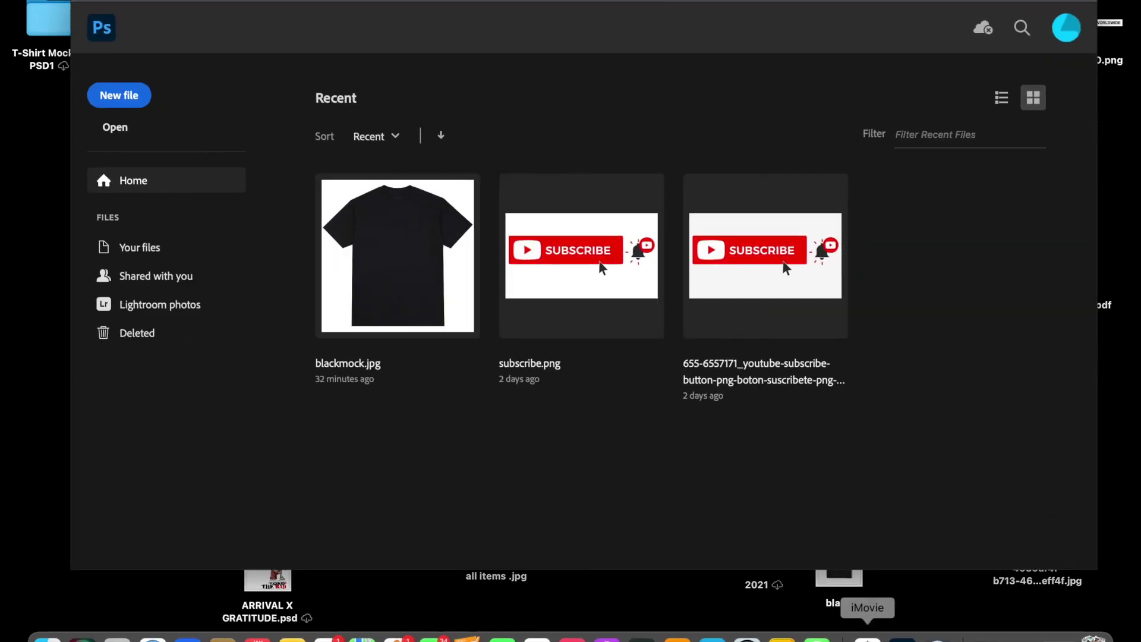
# Open rhude sample from the Home screen as a 782 × 1052 px document.
pyautogui.click(116, 127)
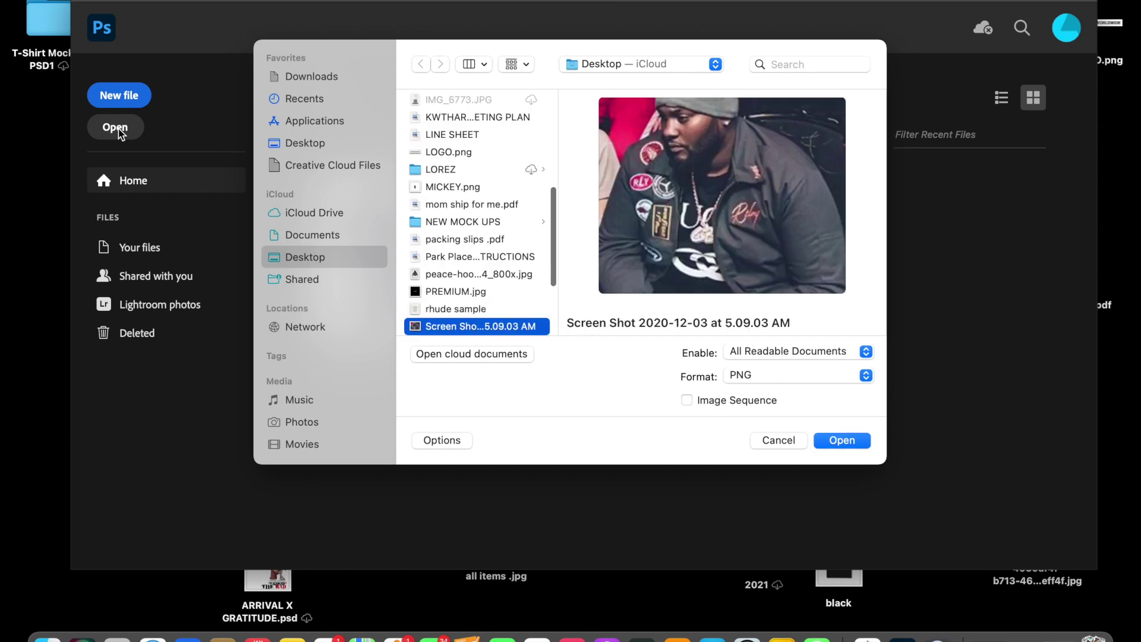
pyautogui.press('Up')
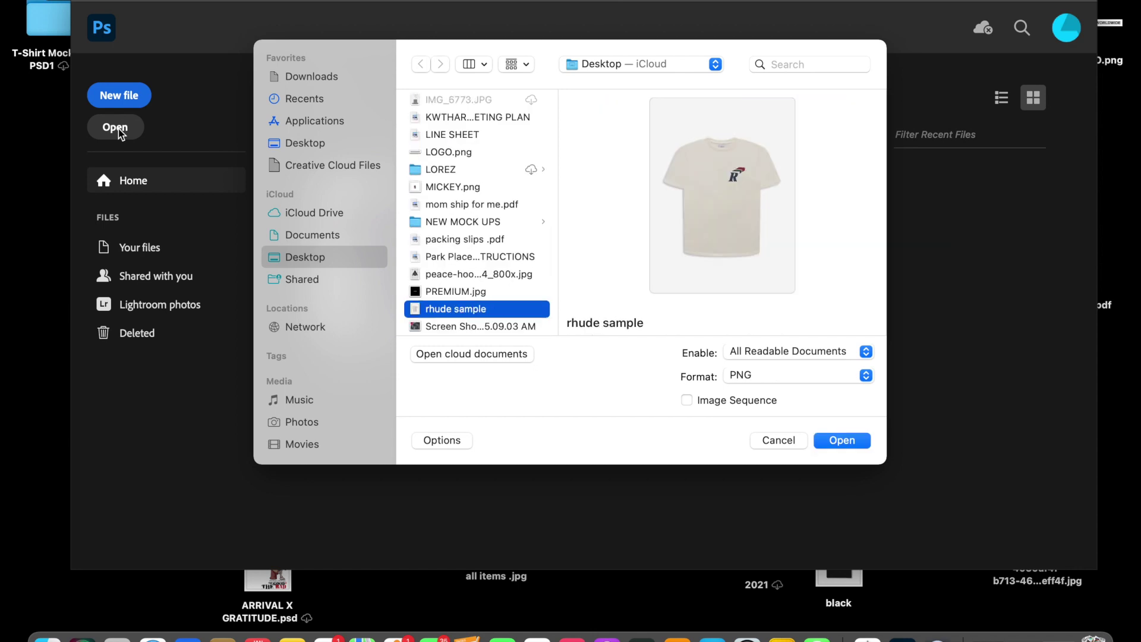
pyautogui.press('Return')
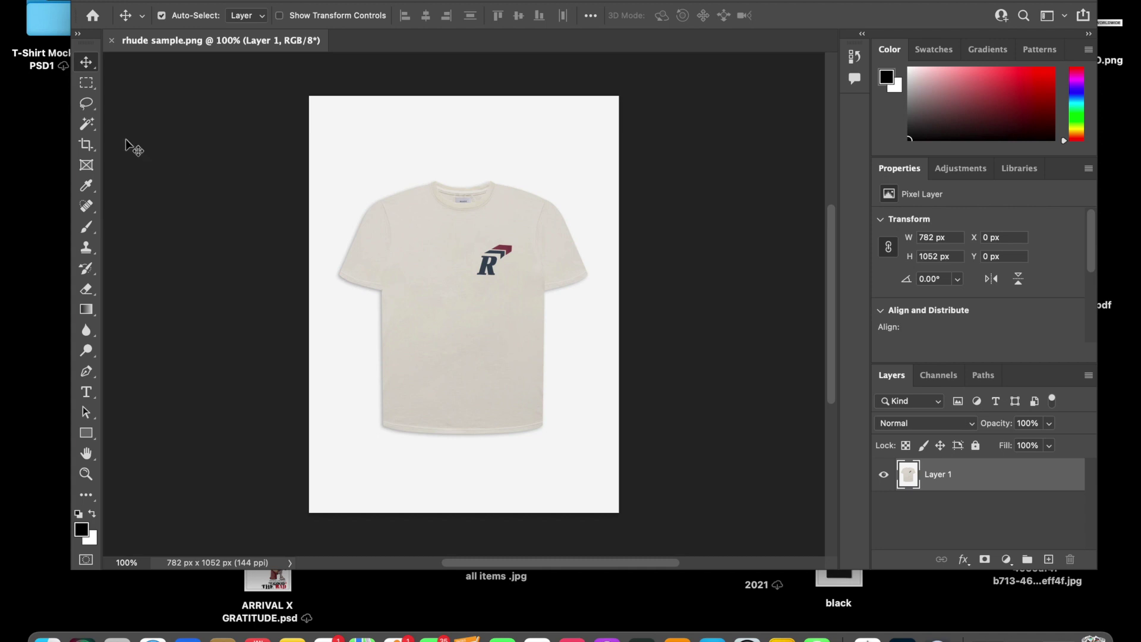
pyautogui.scroll(3, 365, 252)
pyautogui.scroll(-3, 432, 348)
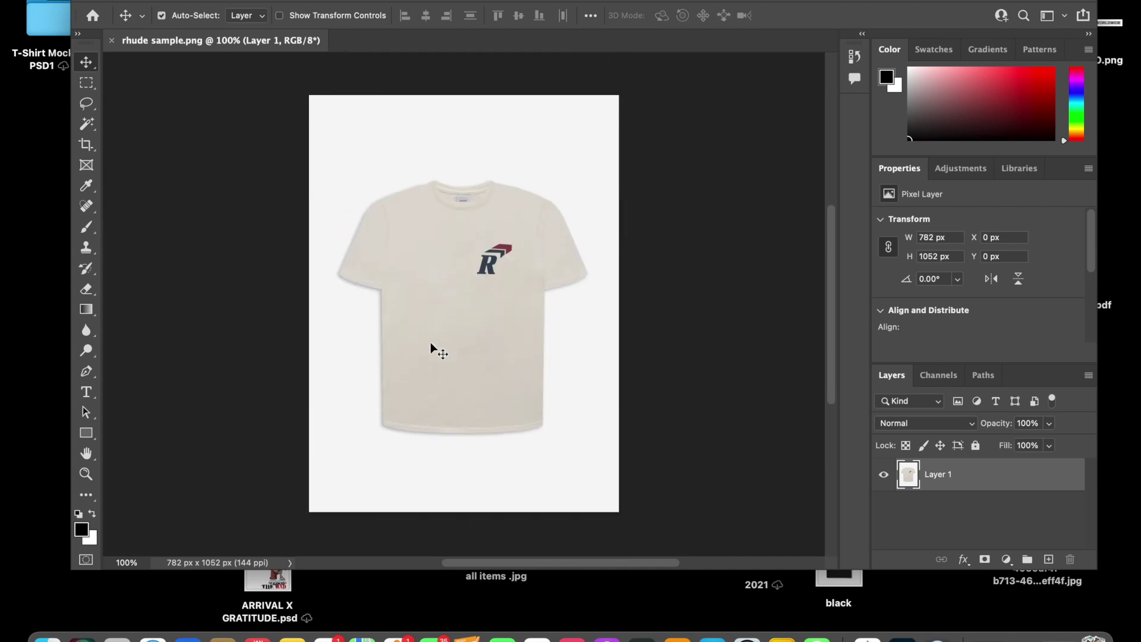
pyautogui.scroll(2, 431, 348)
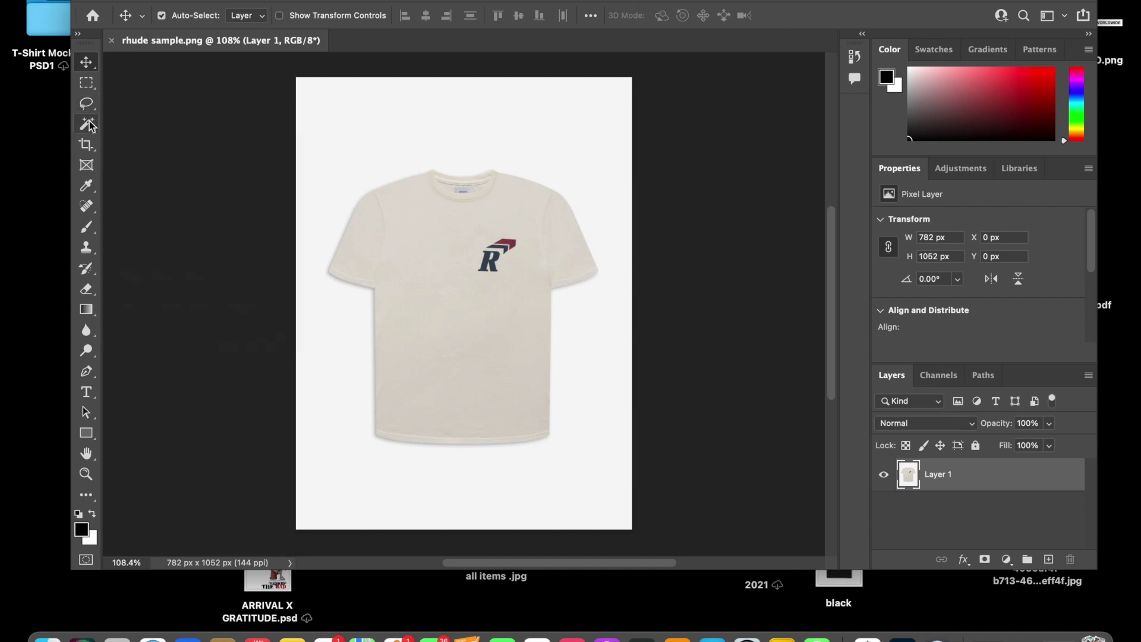
pyautogui.click(86, 103)
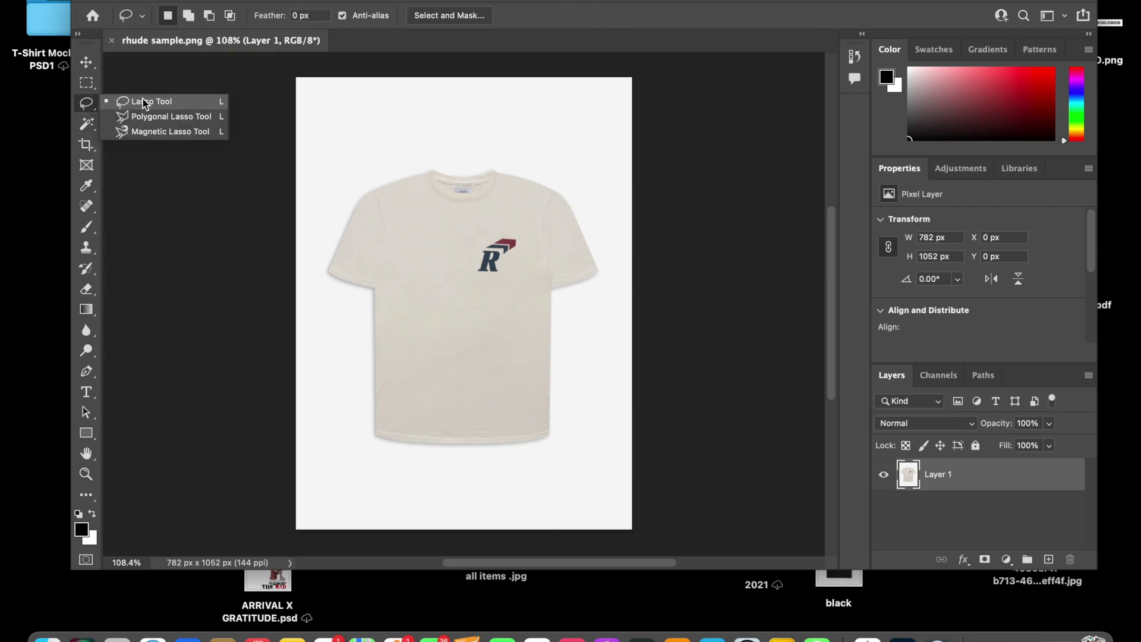
# Outline the chest R logo with the Polygonal Lasso and Content-Aware fill it away.
pyautogui.click(158, 117)
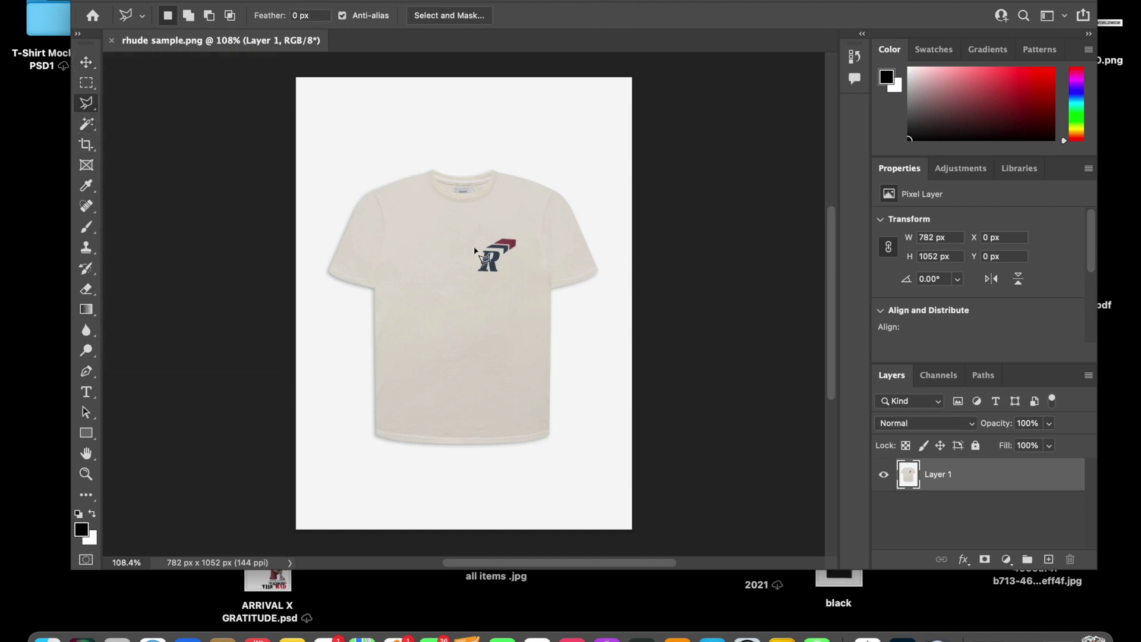
pyautogui.click(468, 224)
pyautogui.click(521, 286)
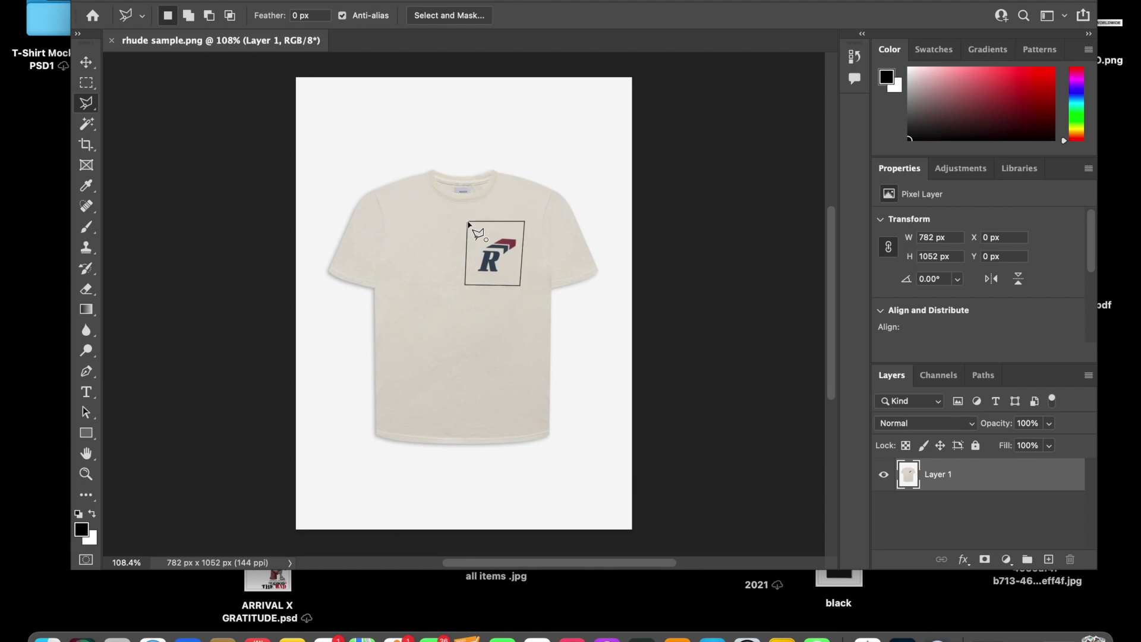
pyautogui.click(468, 223)
pyautogui.rightClick(445, 232)
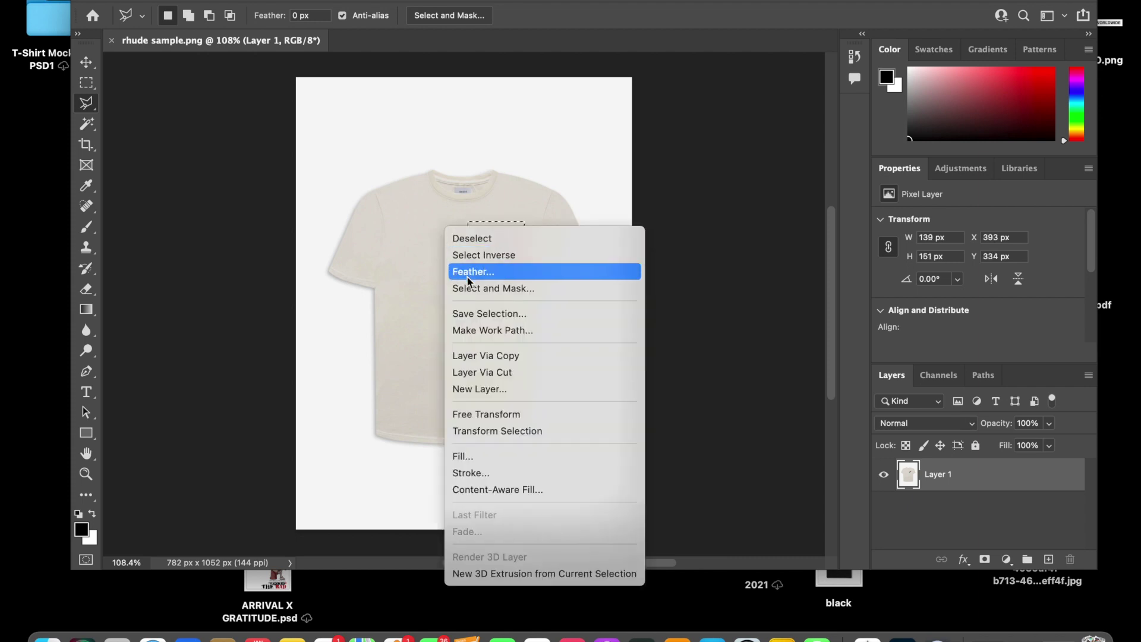
pyautogui.click(501, 455)
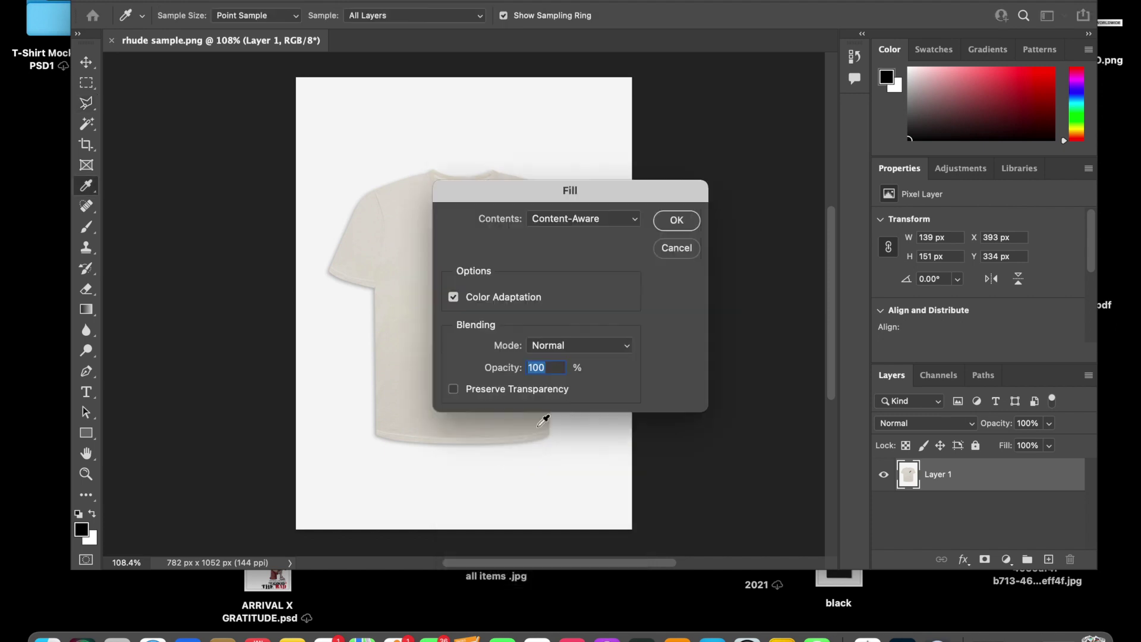
pyautogui.click(677, 221)
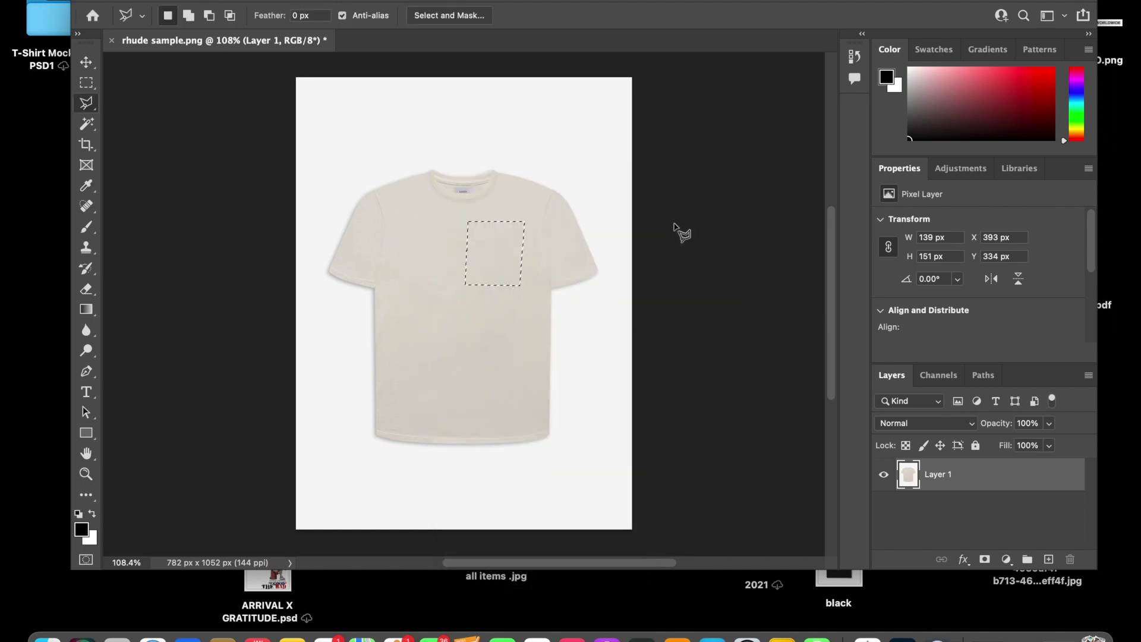
pyautogui.scroll(5, 458, 242)
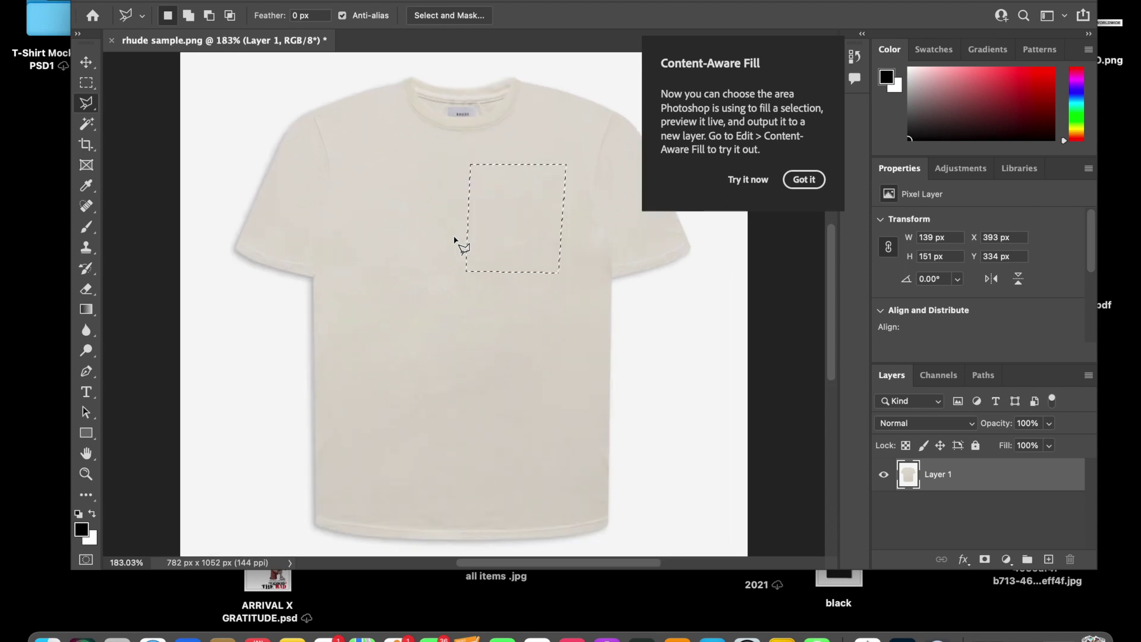
pyautogui.click(803, 180)
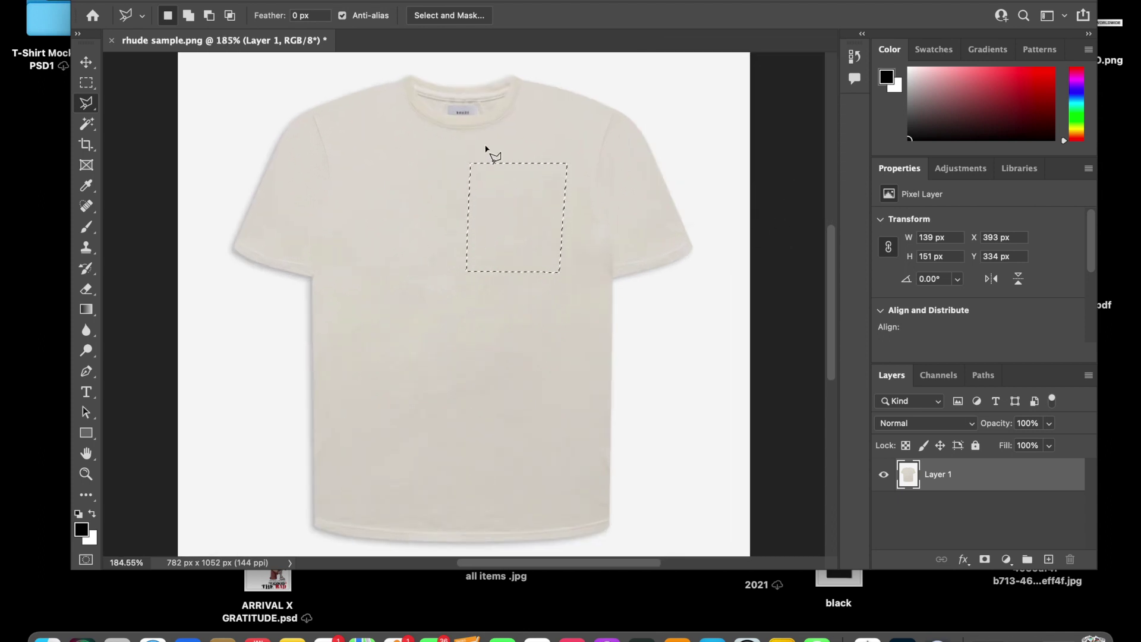
pyautogui.scroll(4, 490, 152)
pyautogui.scroll(2, 486, 148)
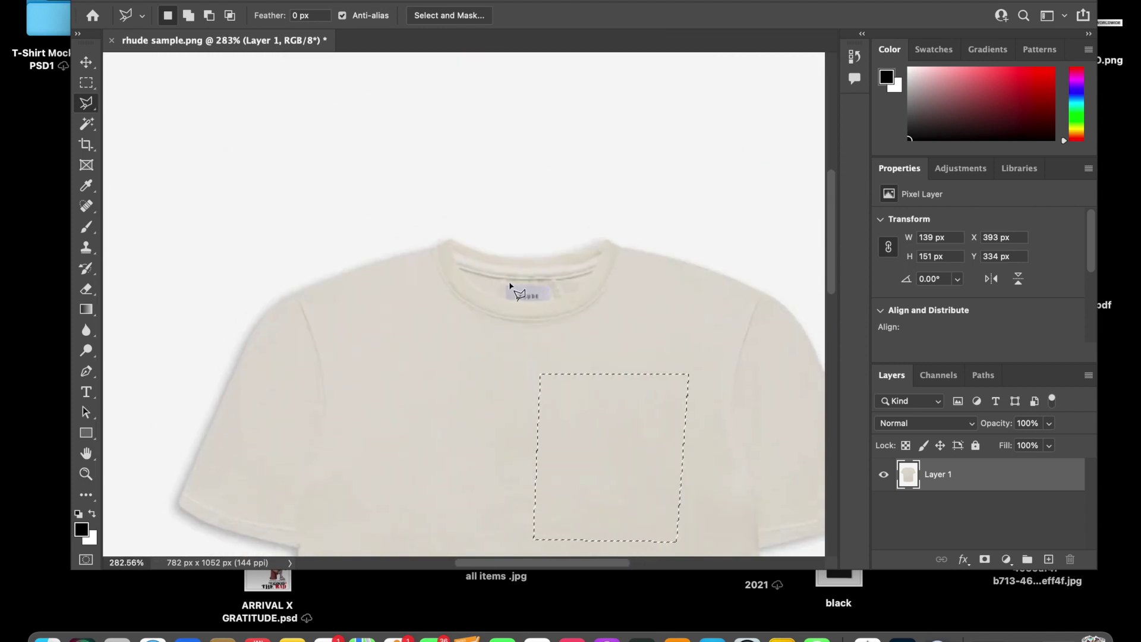
# Outline the neck label and Content-Aware fill it to match the fabric.
pyautogui.click(506, 281)
pyautogui.click(505, 286)
pyautogui.rightClick(484, 281)
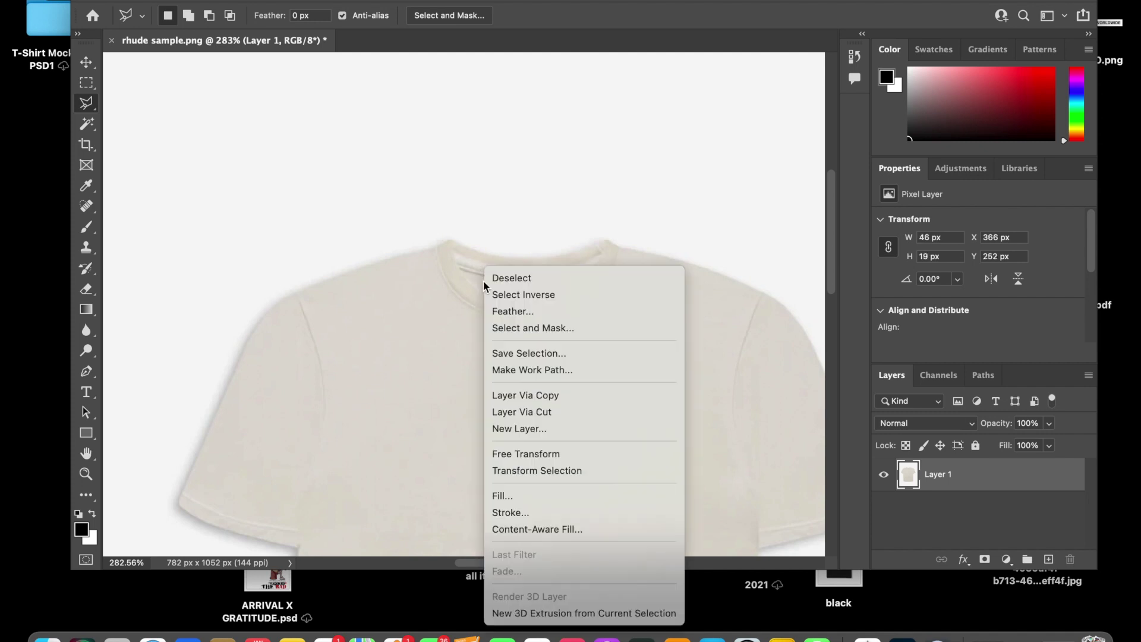
pyautogui.click(525, 495)
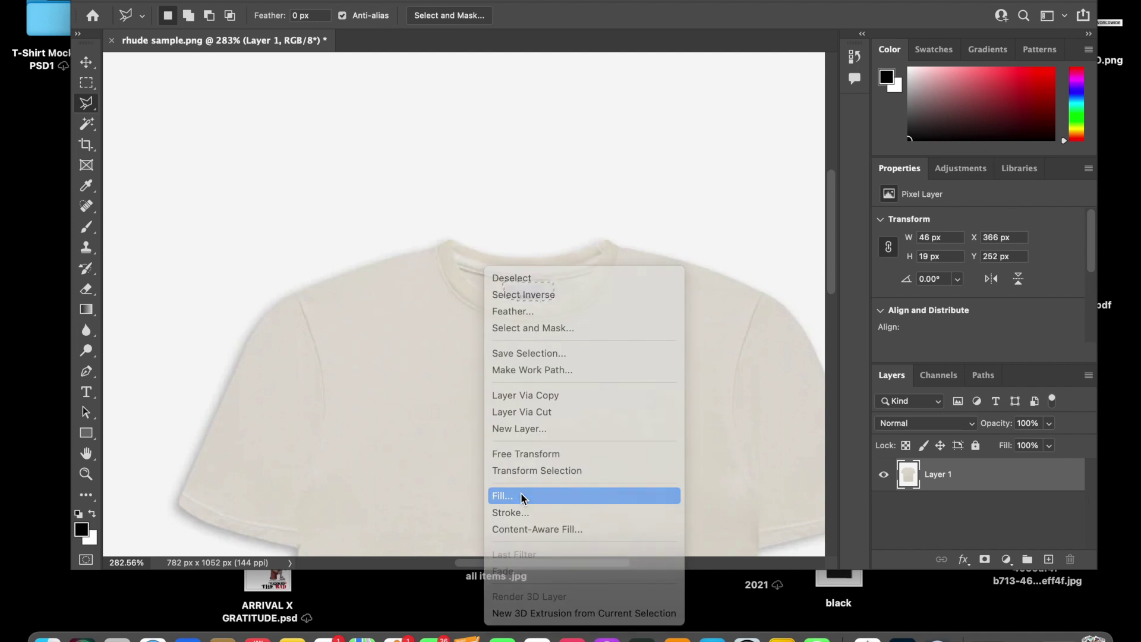
pyautogui.click(677, 221)
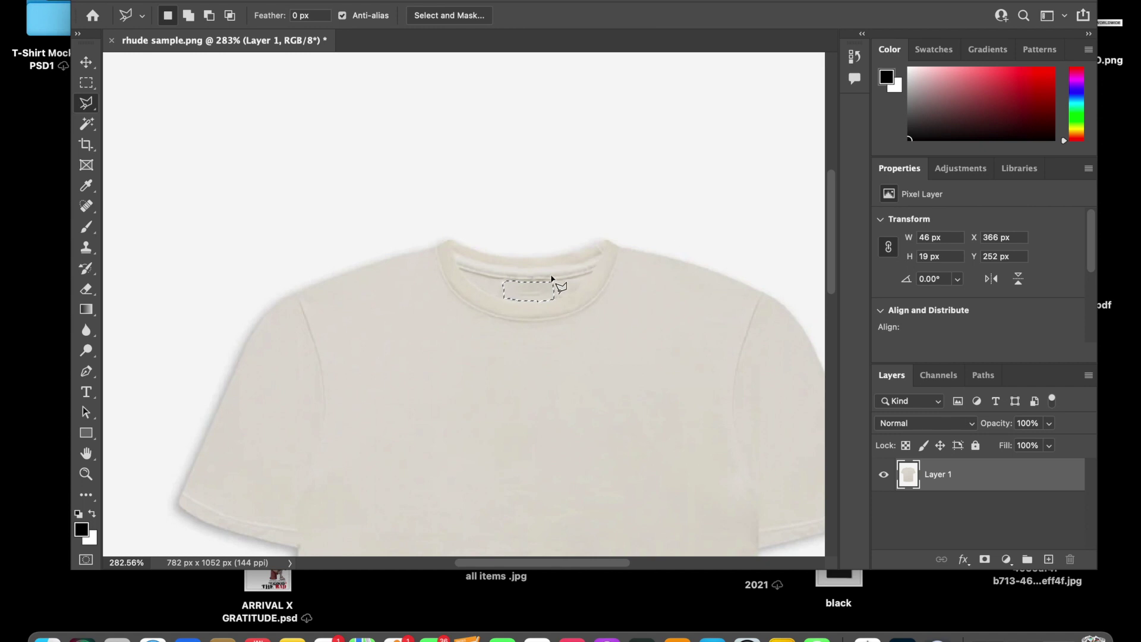
pyautogui.scroll(-3, 553, 286)
pyautogui.scroll(-5, 559, 287)
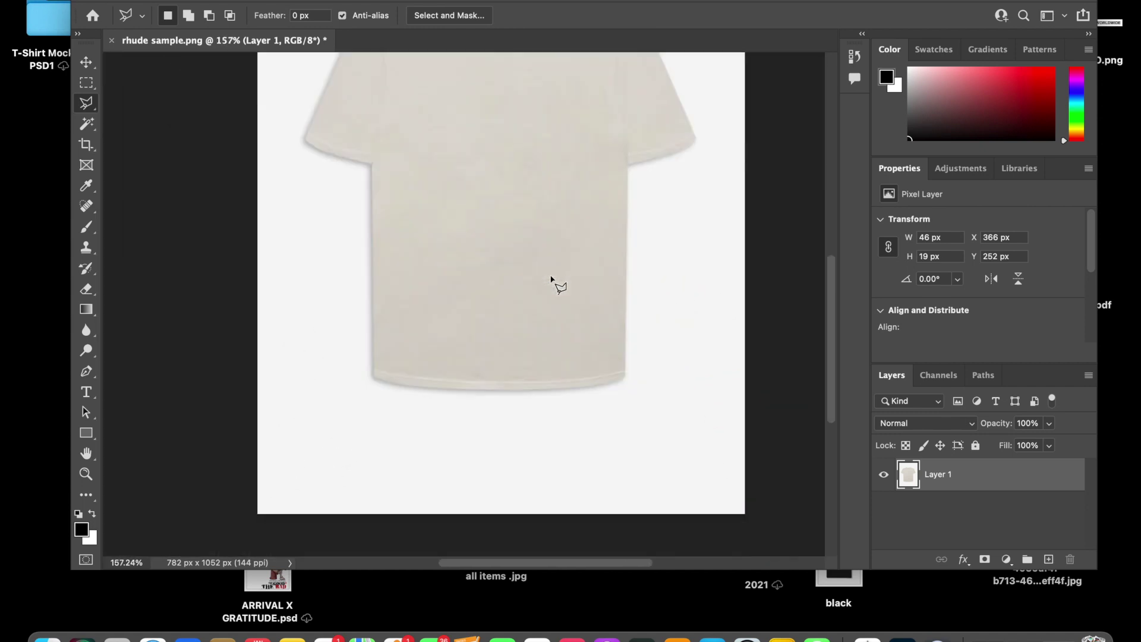
pyautogui.scroll(3, 386, 91)
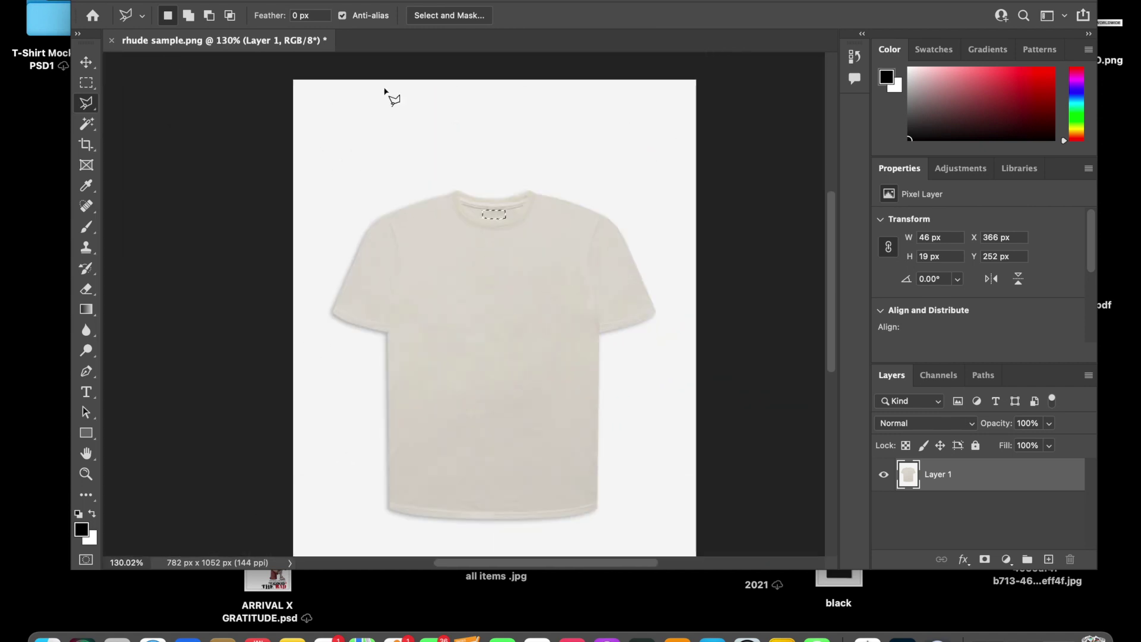
# Clear the selection with Select > Deselect.
pyautogui.click(324, 1)
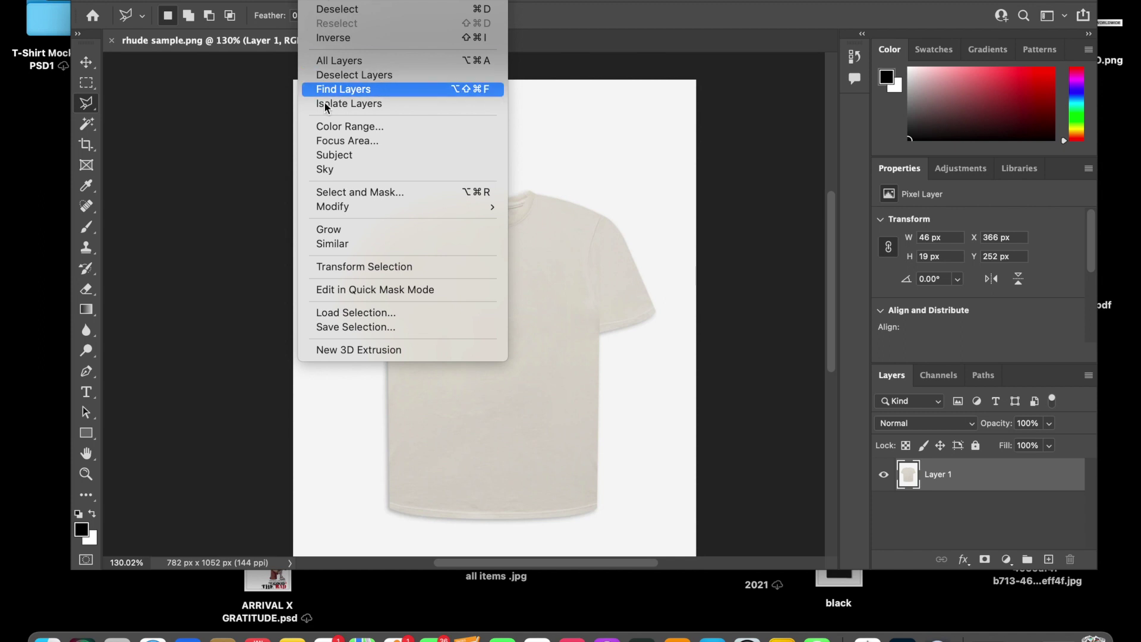
pyautogui.click(342, 9)
pyautogui.scroll(-2, 489, 295)
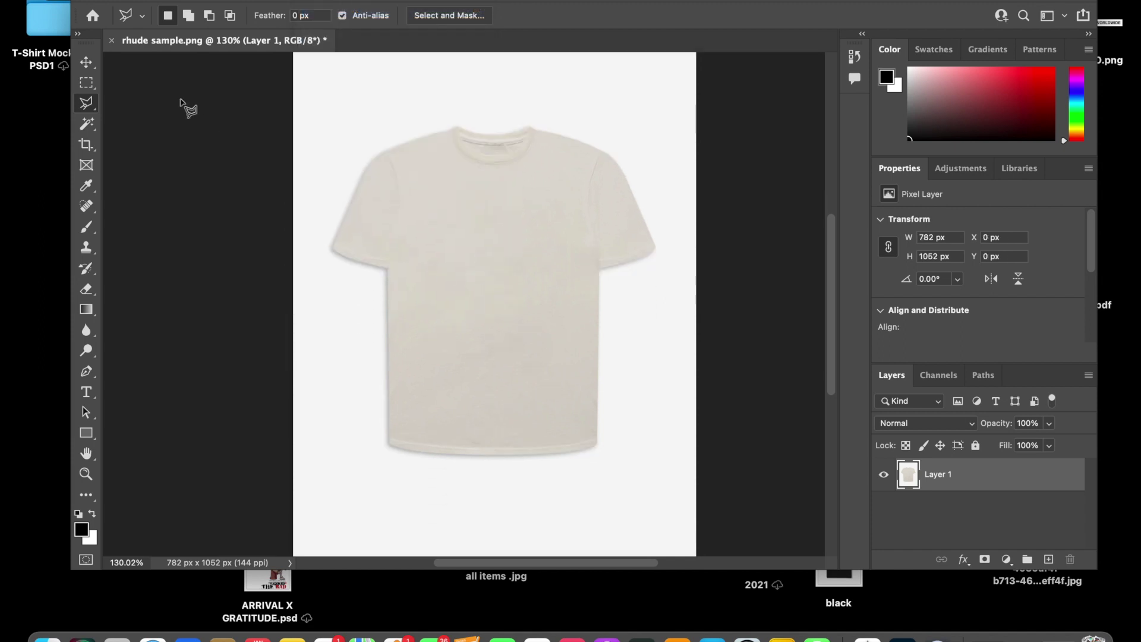
pyautogui.click(87, 64)
pyautogui.scroll(-2, 333, 257)
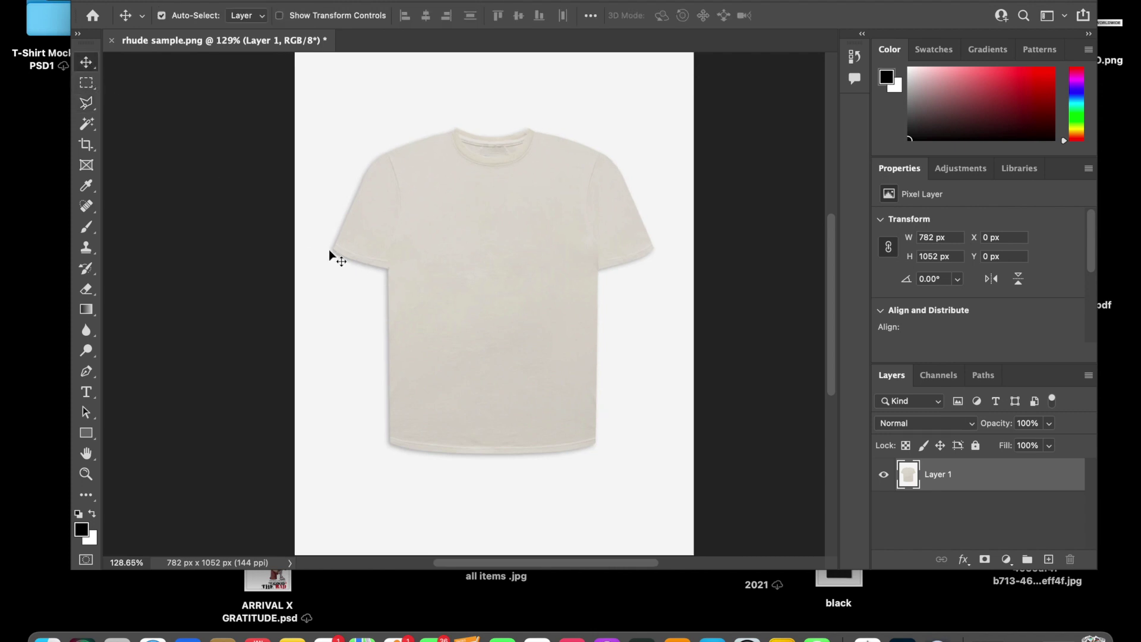
pyautogui.click(87, 144)
# Pull the crop's top and bottom edges in to the shirt and commit at 782 × 824 px.
pyautogui.moveTo(633, 83); pyautogui.dragTo(650, 105)
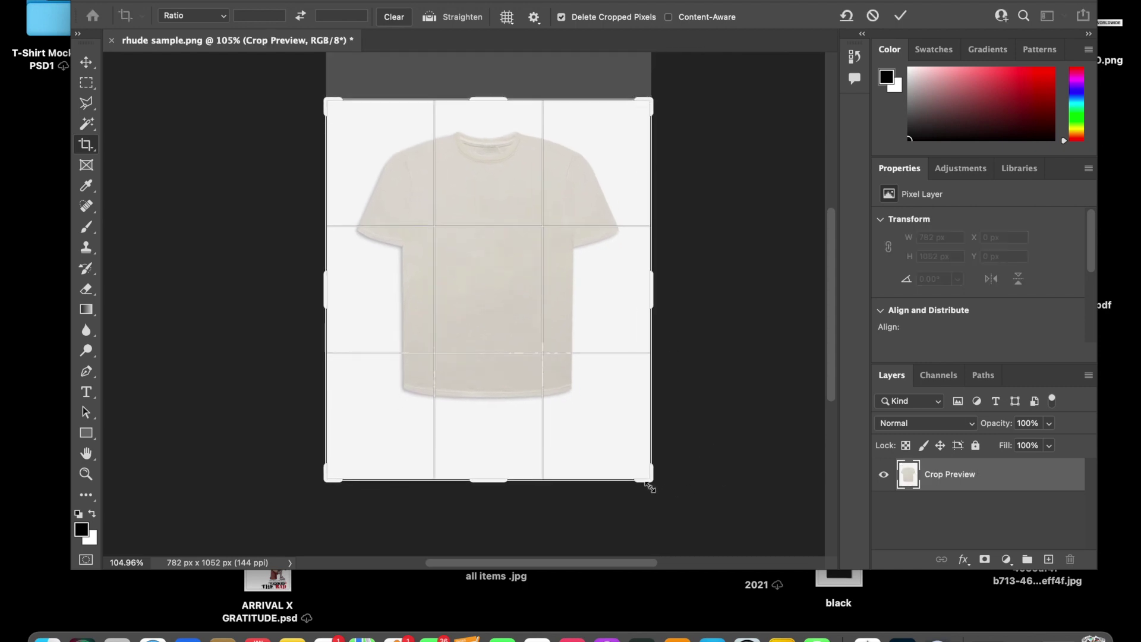
pyautogui.moveTo(651, 488); pyautogui.dragTo(651, 468)
pyautogui.press('Return')
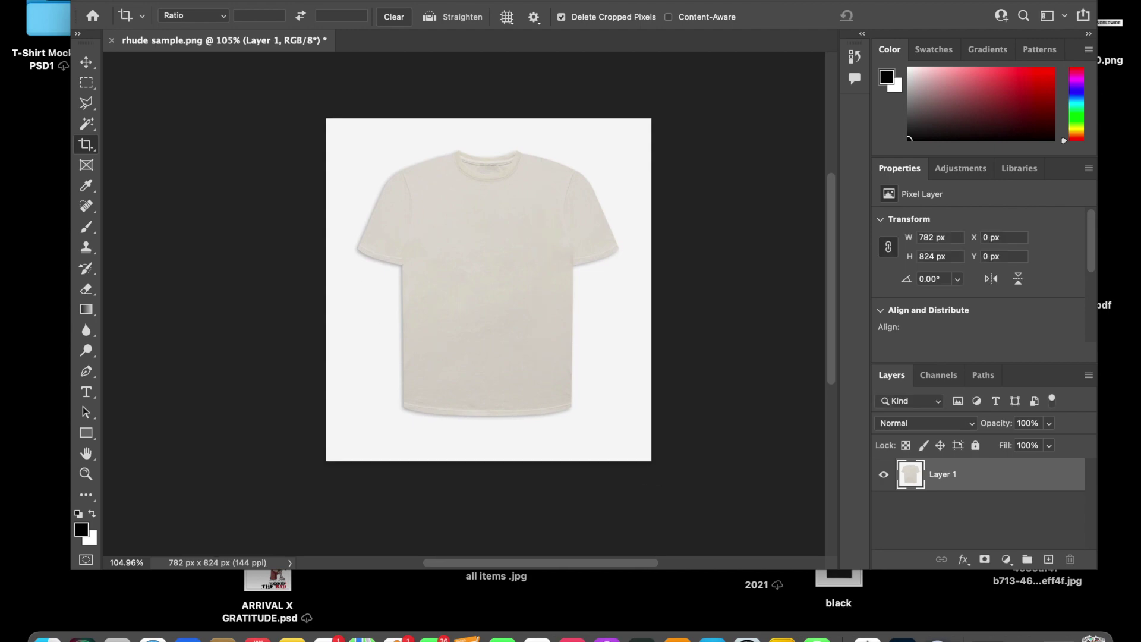
pyautogui.moveTo(242, 1)
pyautogui.mouseDown()
pyautogui.moveTo(671, 296)
pyautogui.moveTo(717, 410)
pyautogui.moveTo(272, 38)
pyautogui.moveTo(246, 5)
pyautogui.moveTo(260, 3)
pyautogui.mouseUp()
# Place the MICKEY image as an embedded smart object and enlarge it.
pyautogui.click(113, 0)
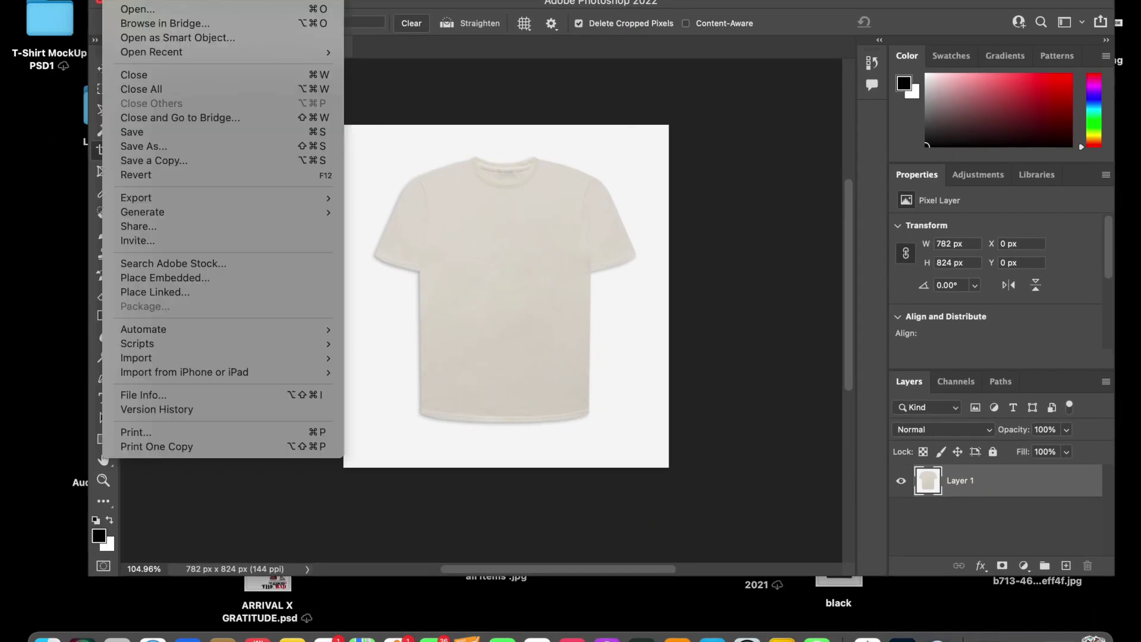
pyautogui.click(162, 277)
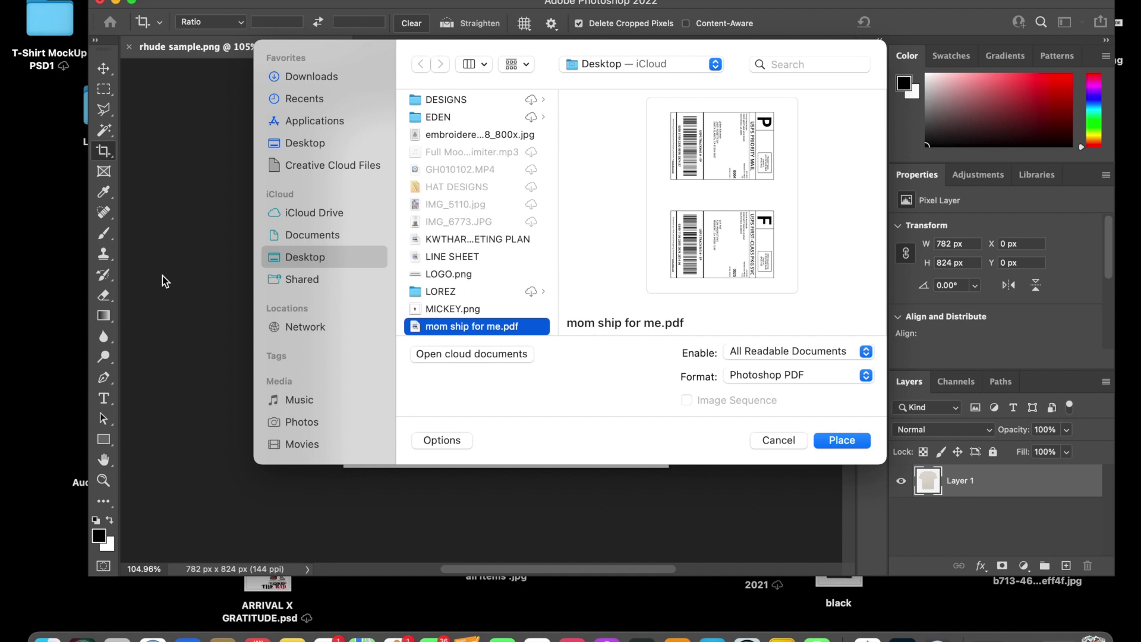
pyautogui.press('Up')
pyautogui.press('Return')
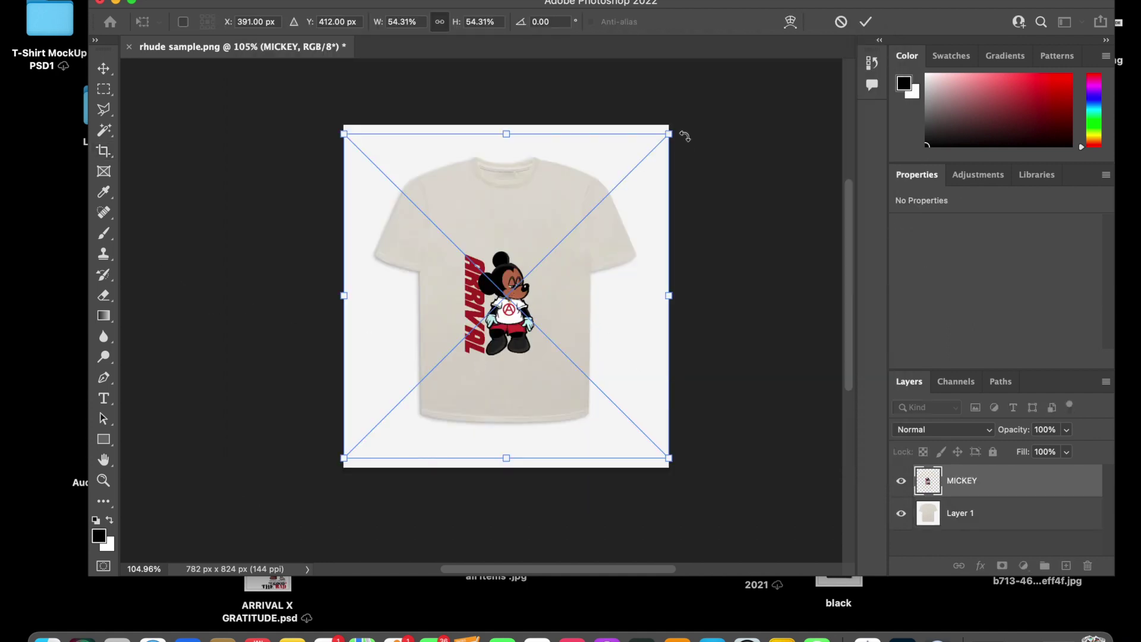
pyautogui.moveTo(669, 132); pyautogui.dragTo(757, 70)
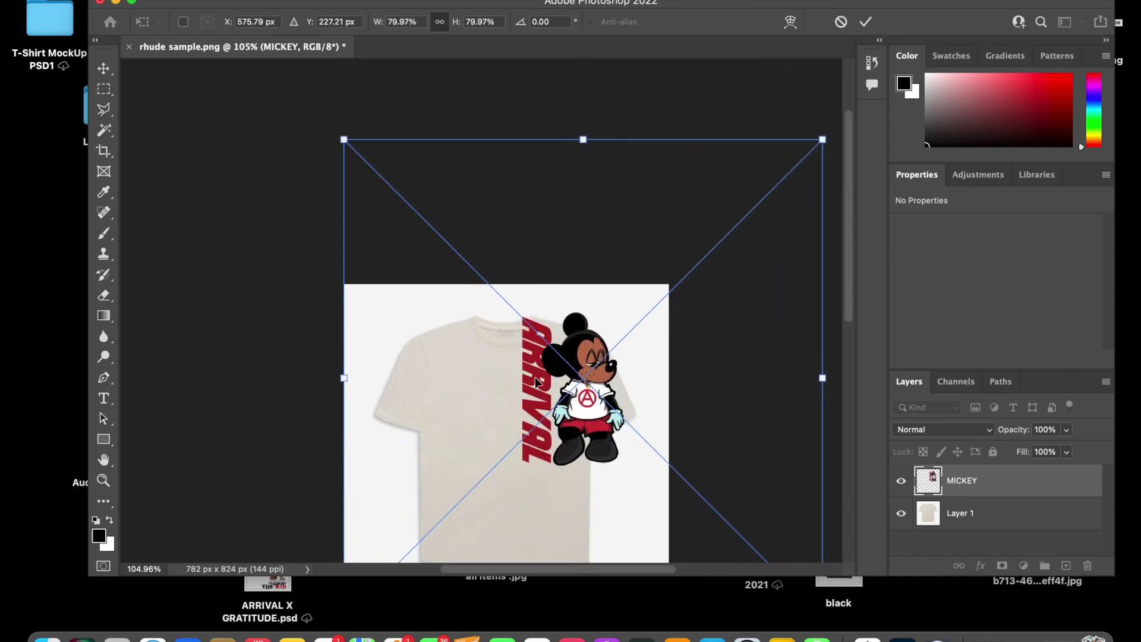
# Move the Mickey graphic onto the shirt beside the red ARRIVAL lettering and commit it.
pyautogui.scroll(-2, 532, 387)
pyautogui.scroll(-3, 532, 388)
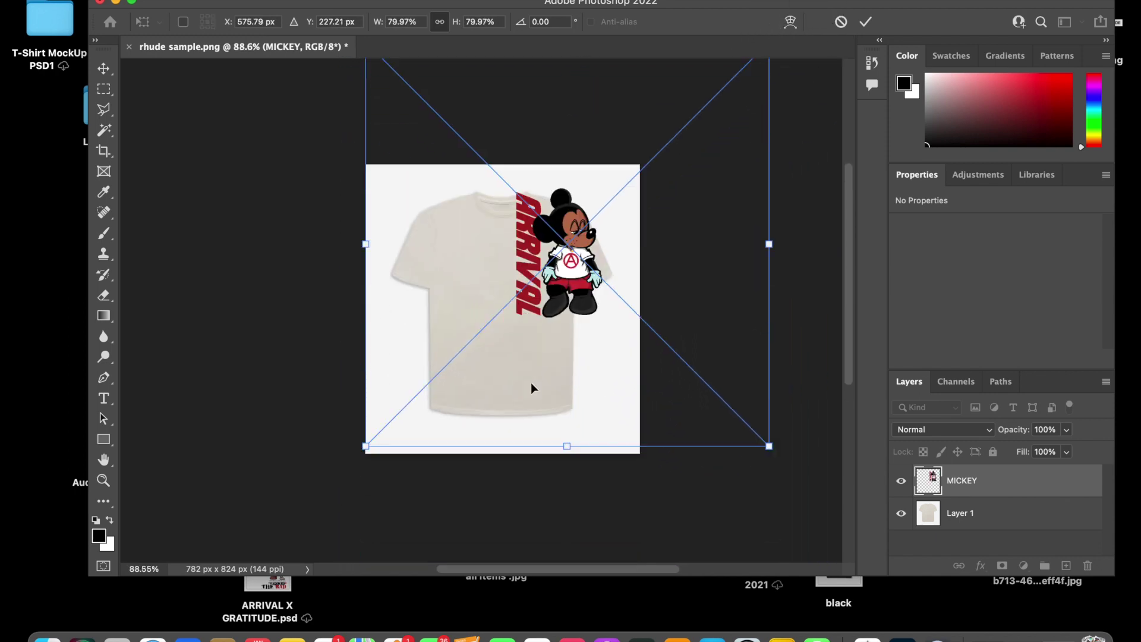
pyautogui.moveTo(554, 303); pyautogui.dragTo(504, 351)
pyautogui.press('c')
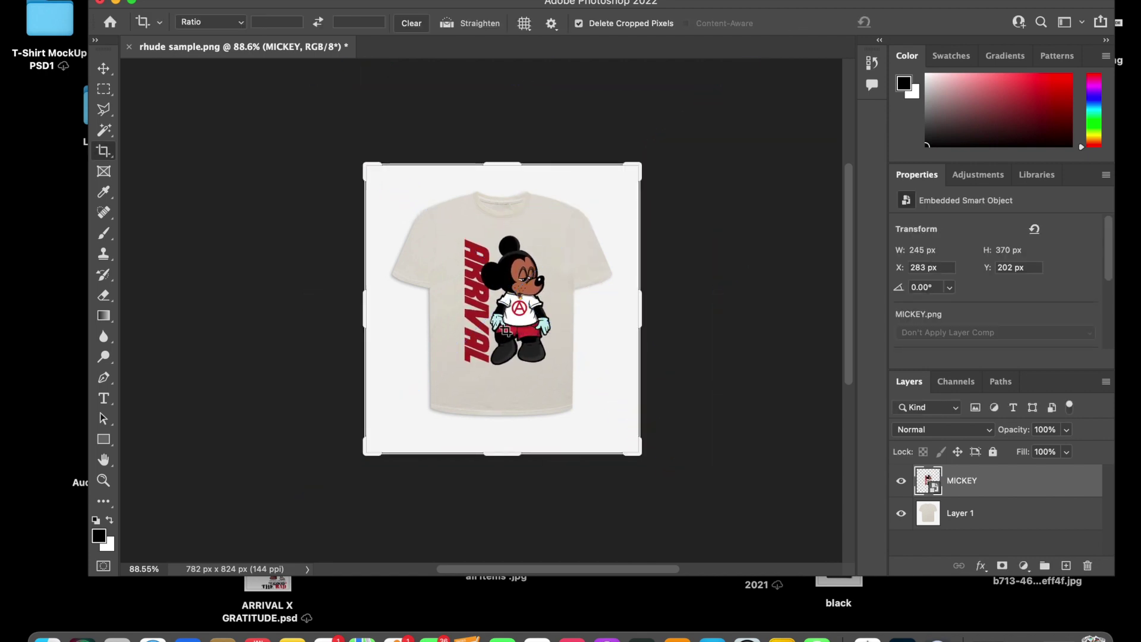
# Cancel the stray crop and nudge the Mickey graphic down to Y 207 px.
pyautogui.click(505, 331)
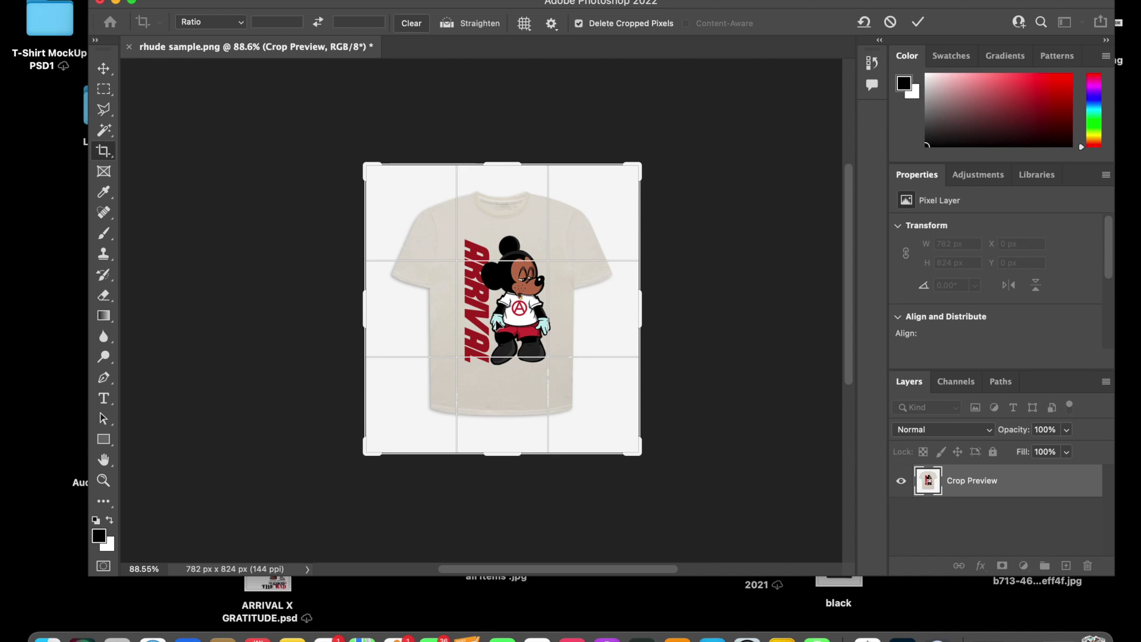
pyautogui.press('Escape')
pyautogui.click(112, 70)
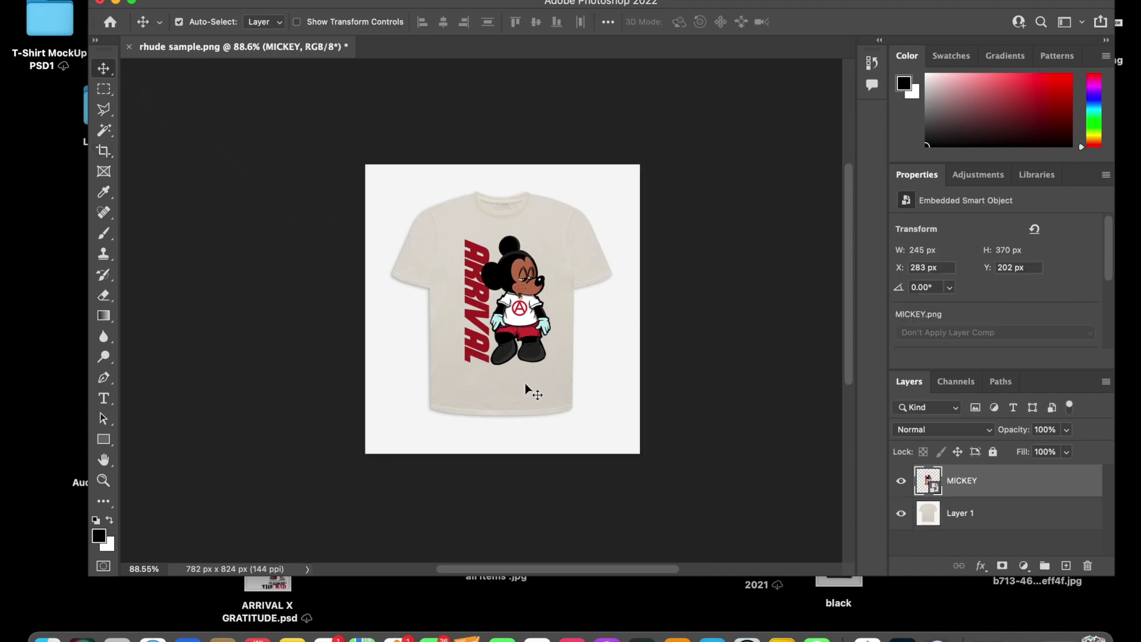
pyautogui.scroll(5, 525, 383)
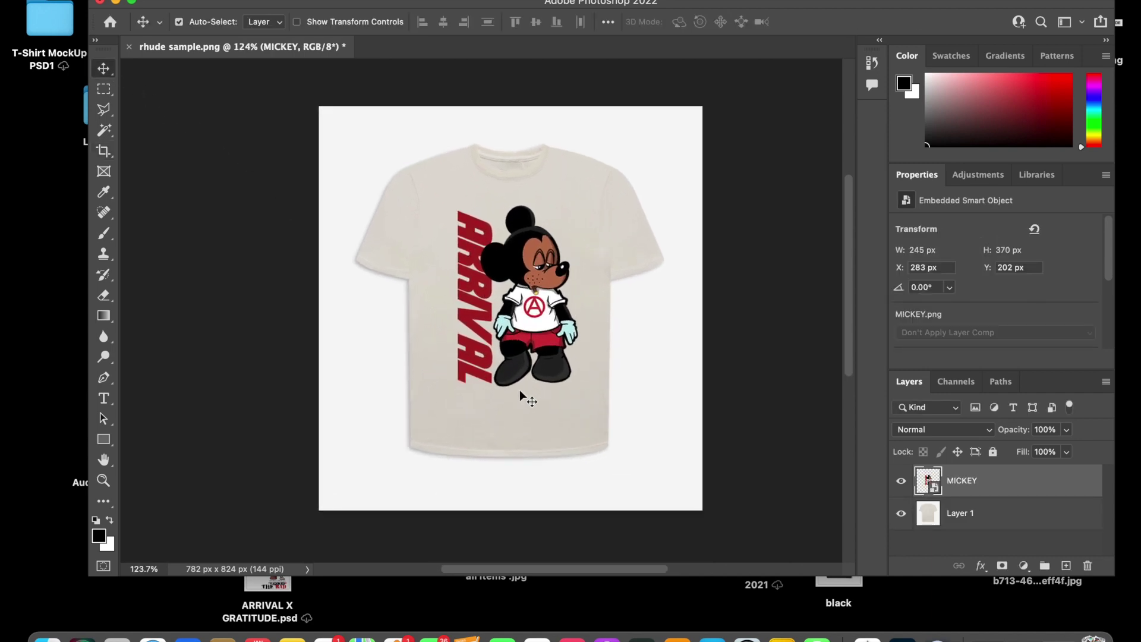
pyautogui.scroll(-3, 523, 311)
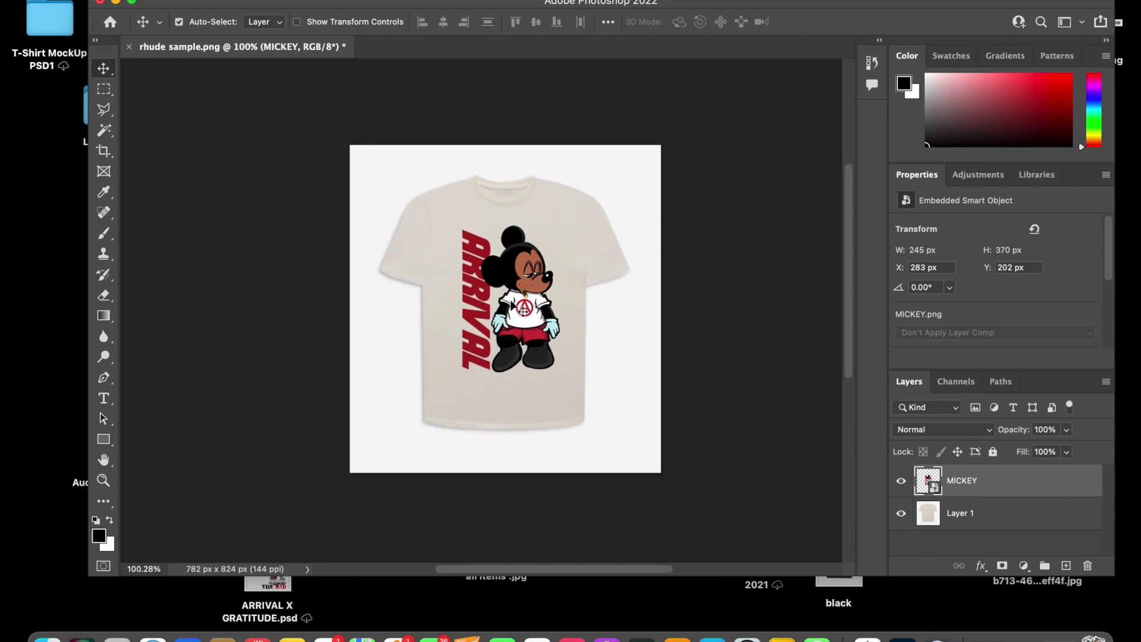
pyautogui.moveTo(512, 288); pyautogui.dragTo(513, 285)
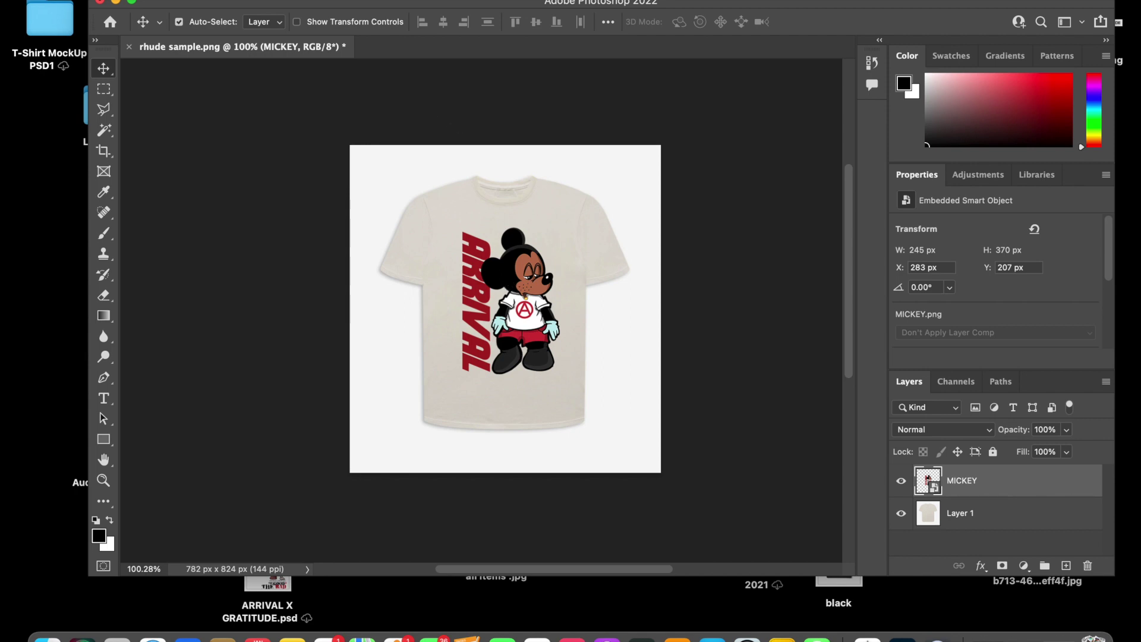
pyautogui.click(131, 1)
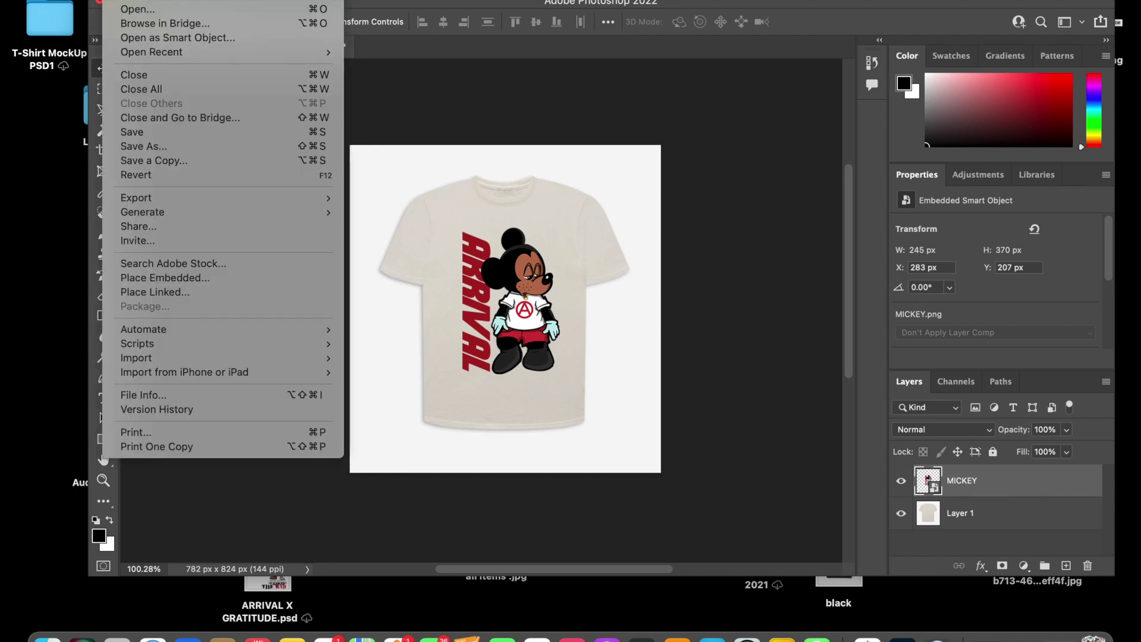
pyautogui.click(138, 10)
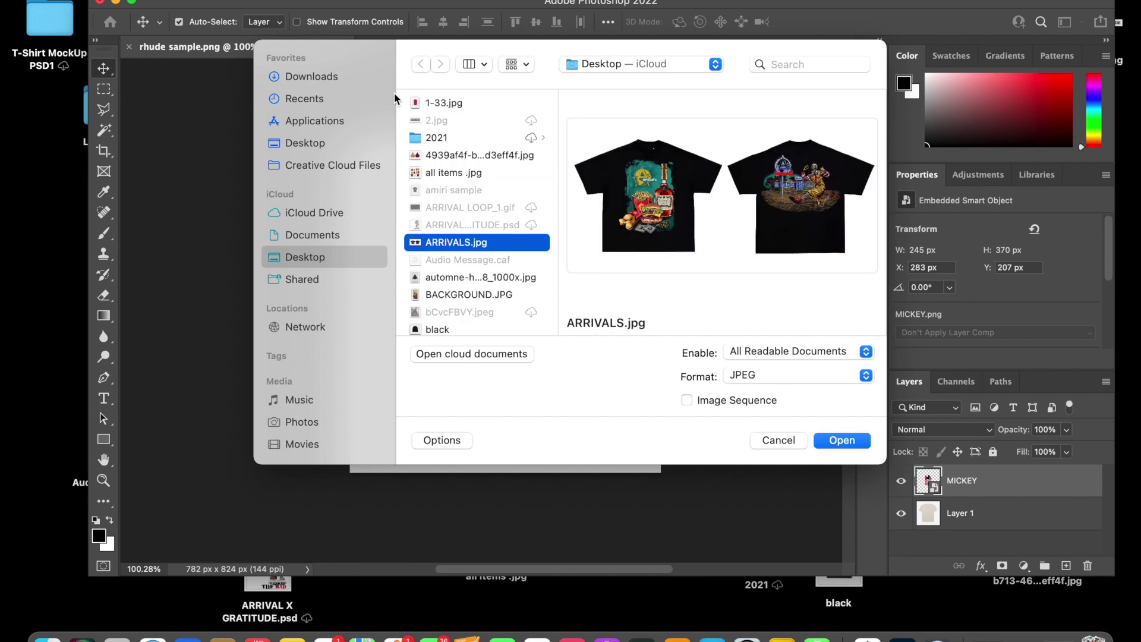
pyautogui.click(791, 443)
# Open amiri sample in Preview and screenshot the black AMIRI tee.
pyautogui.click(121, 3)
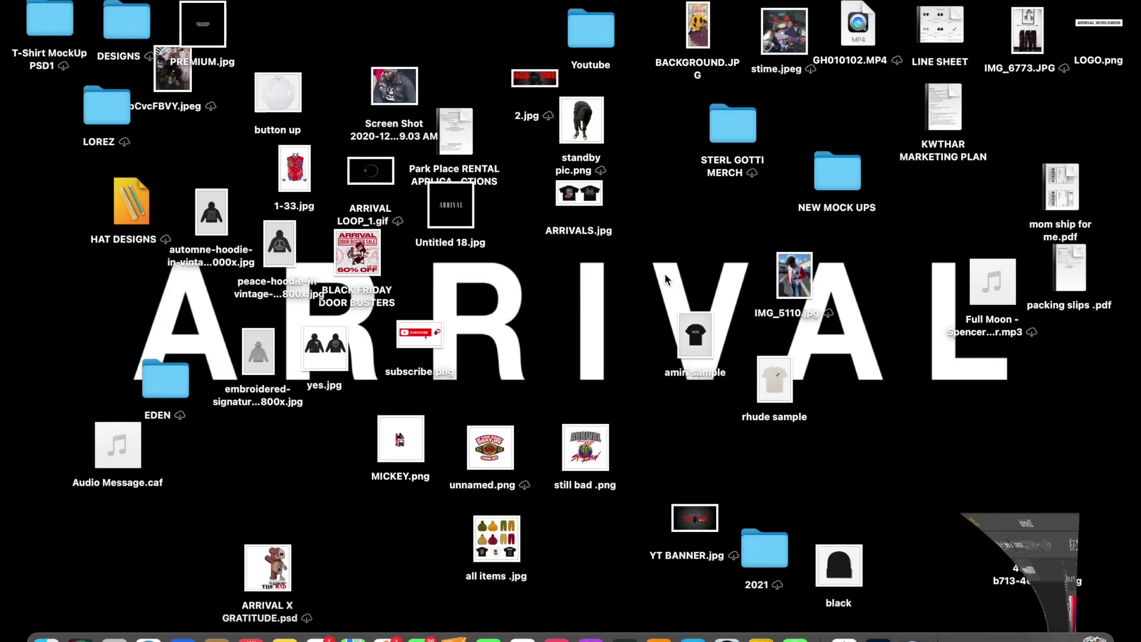
pyautogui.click(699, 336)
pyautogui.doubleClick(701, 336)
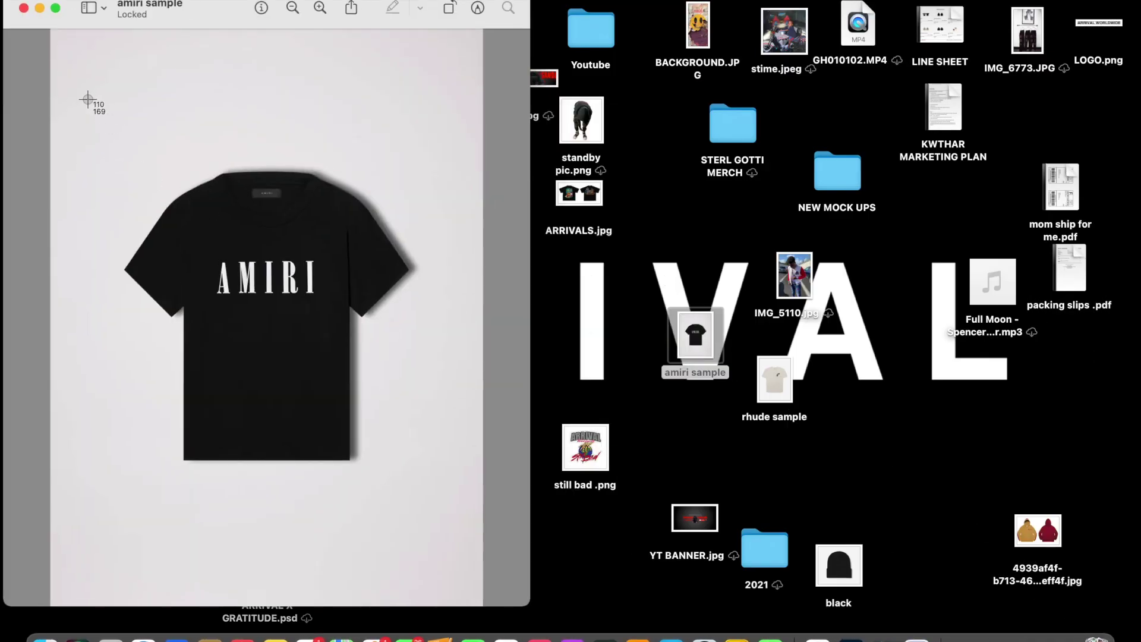
pyautogui.moveTo(75, 92); pyautogui.dragTo(471, 534)
pyautogui.click(23, 7)
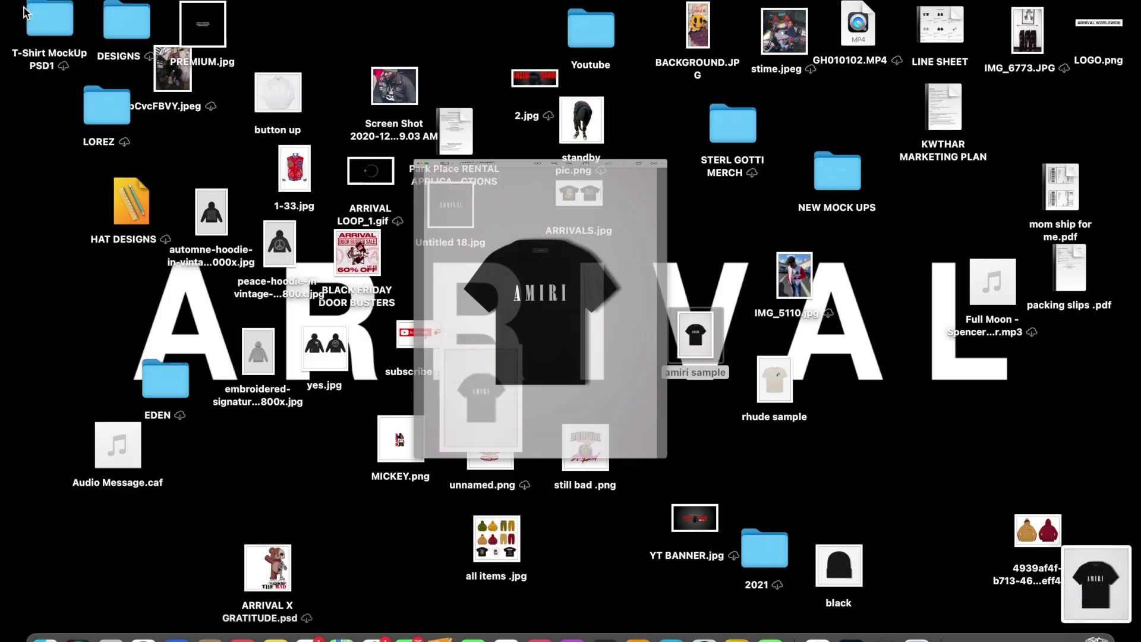
# Trash the original amiri sample, rename the screenshot 'amiri sample', and return to Photoshop.
pyautogui.rightClick(711, 334)
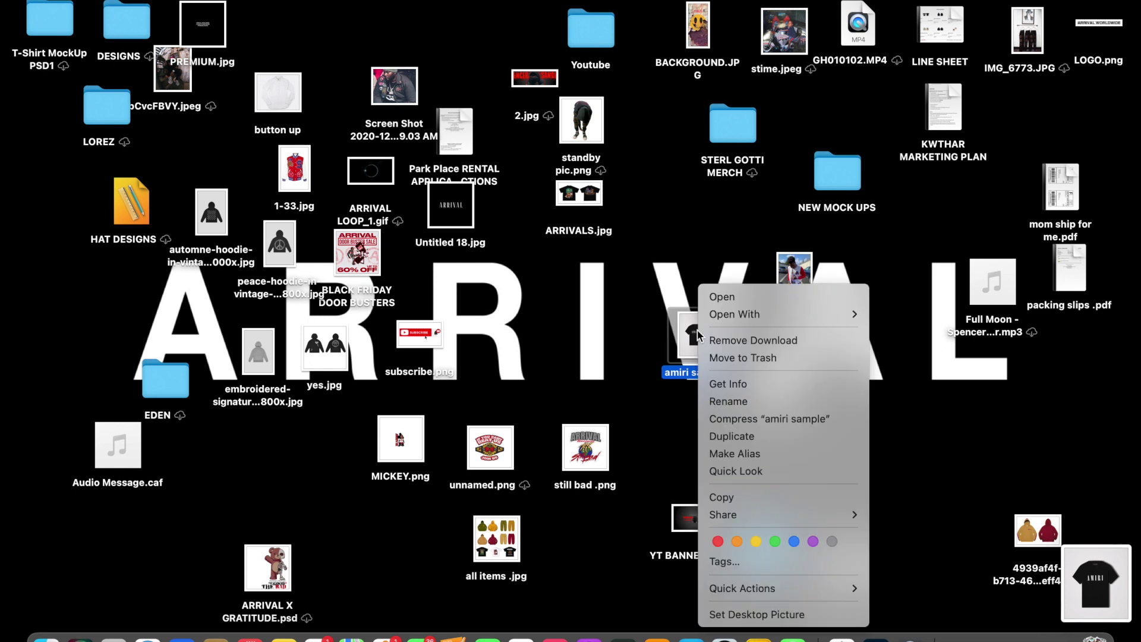
pyautogui.click(746, 356)
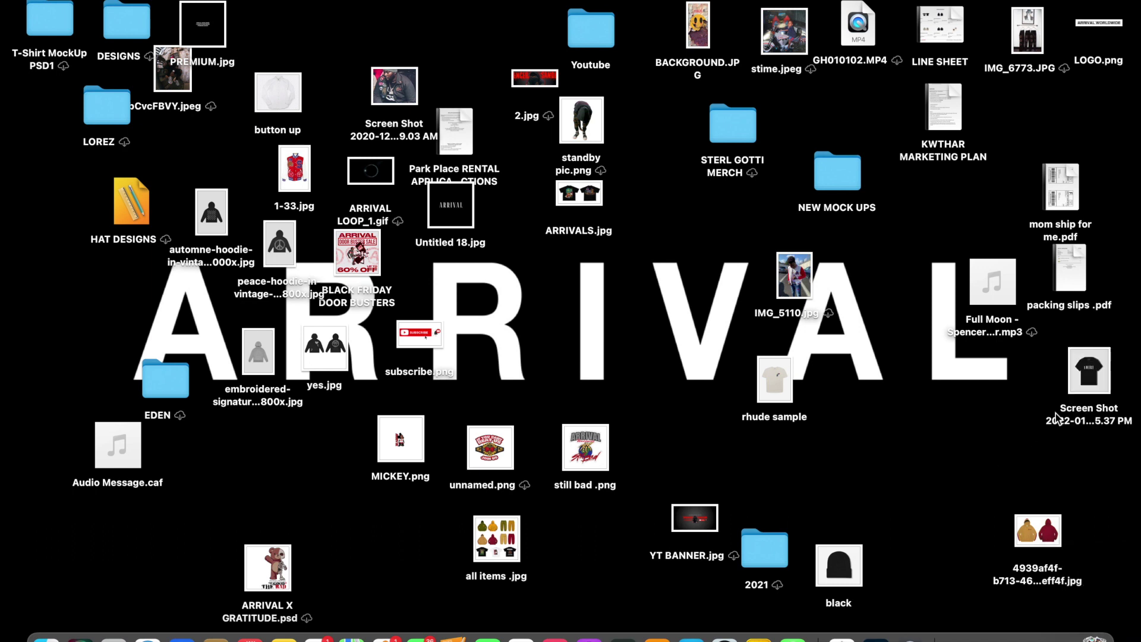
pyautogui.moveTo(1094, 372); pyautogui.dragTo(968, 381)
pyautogui.press('Return')
pyautogui.write('amiri')
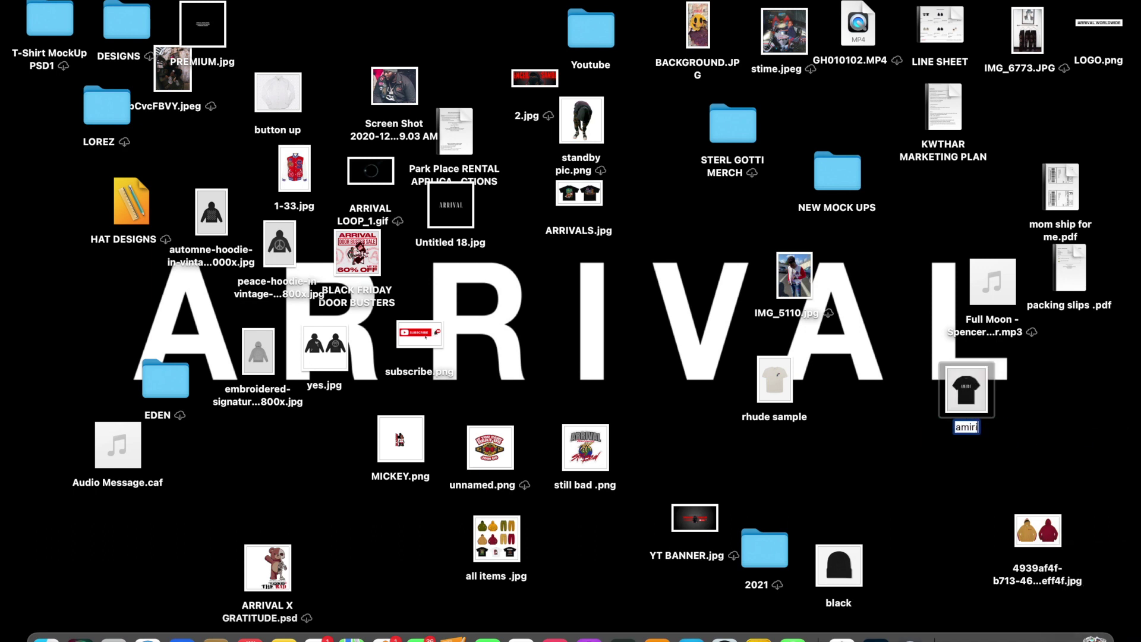
pyautogui.write(' sample')
pyautogui.press('Return')
pyautogui.click(885, 434)
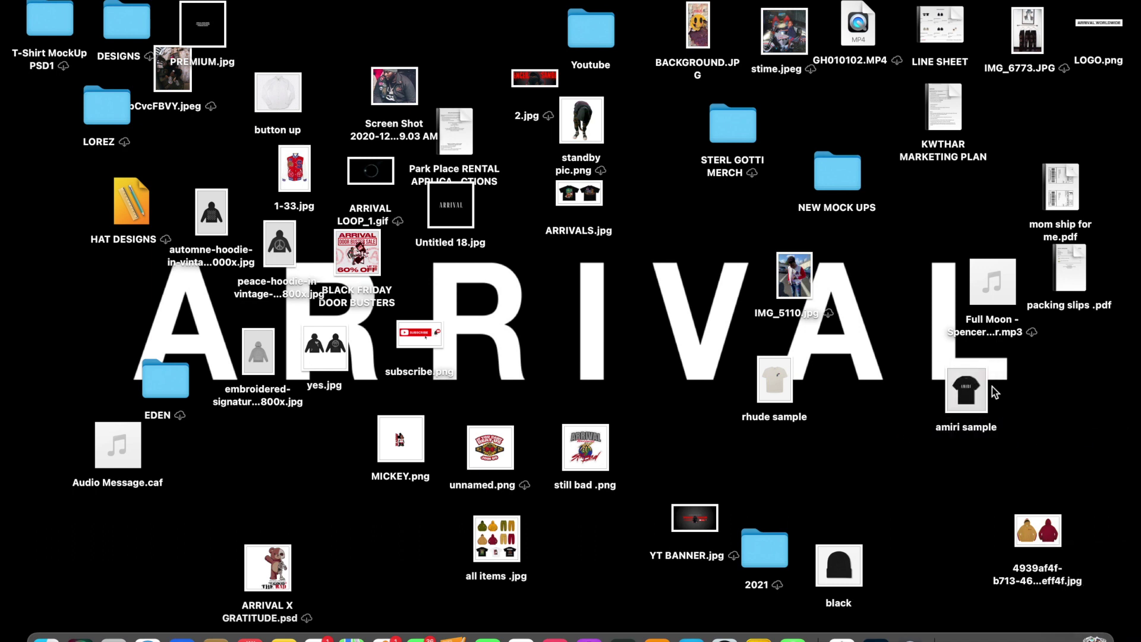
pyautogui.click(875, 637)
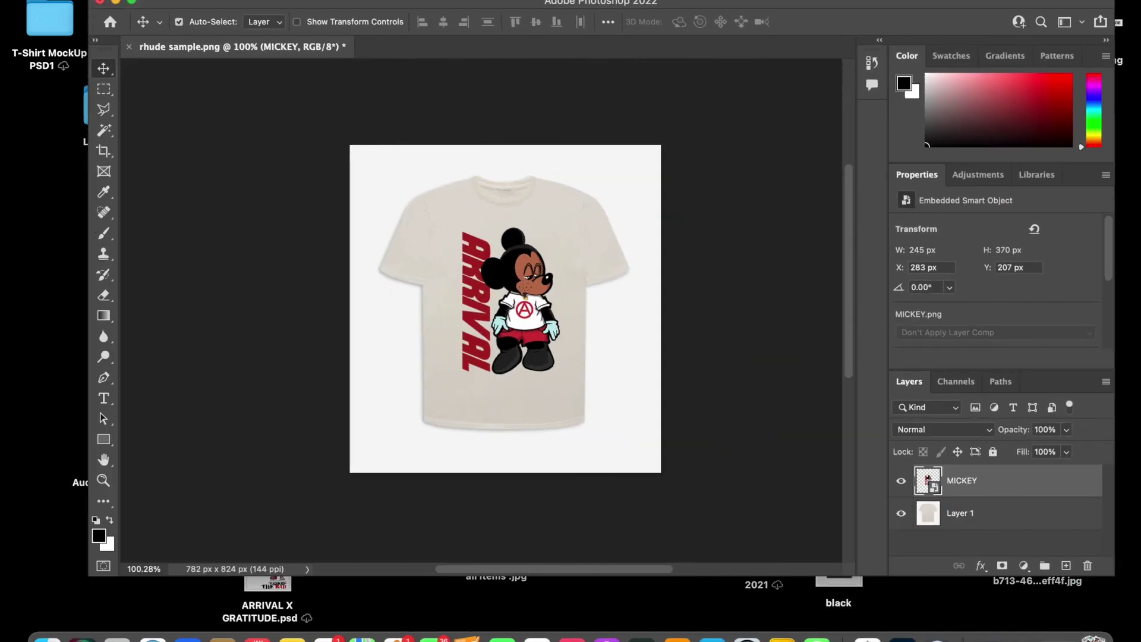
# Open amiri sample.png via File > Open as a 998 × 1110 px document.
pyautogui.click(119, 1)
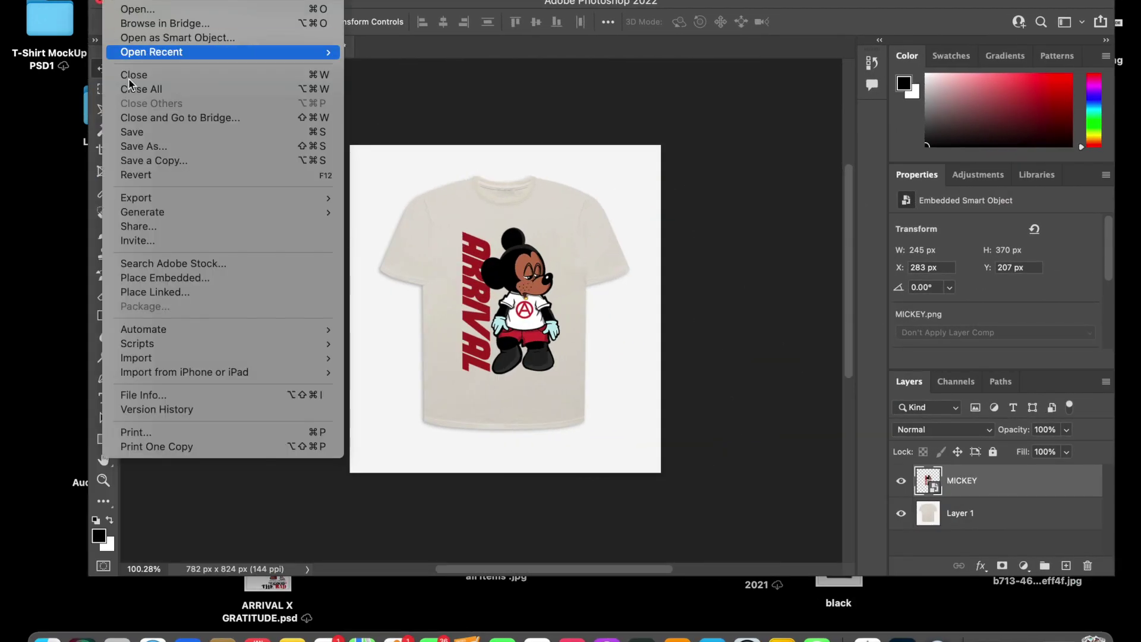
pyautogui.click(133, 12)
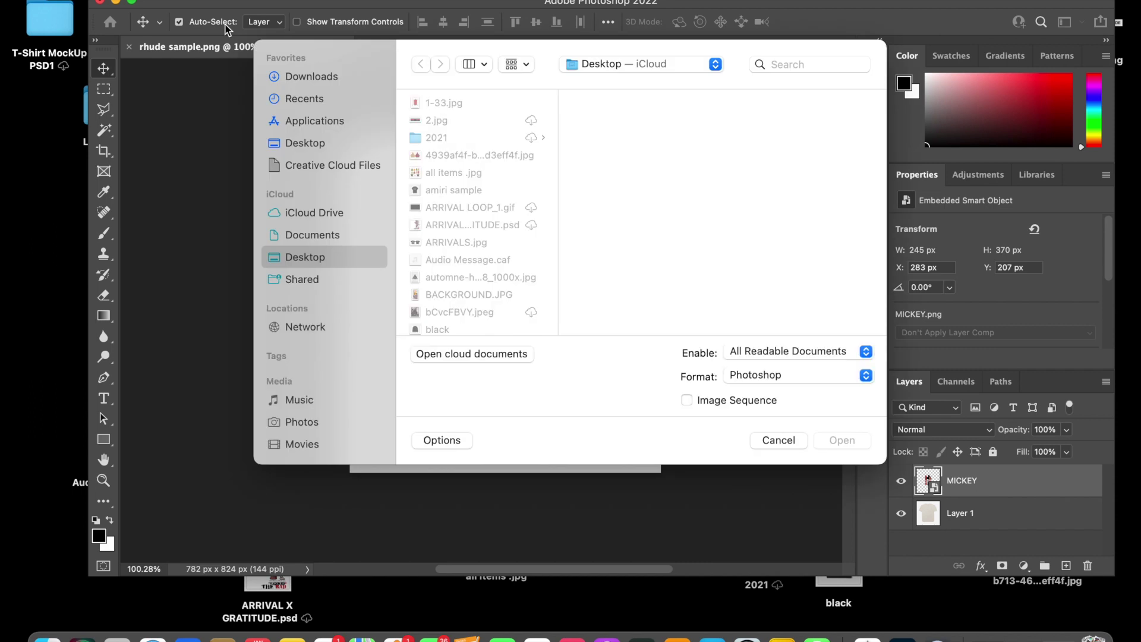
pyautogui.press('Return')
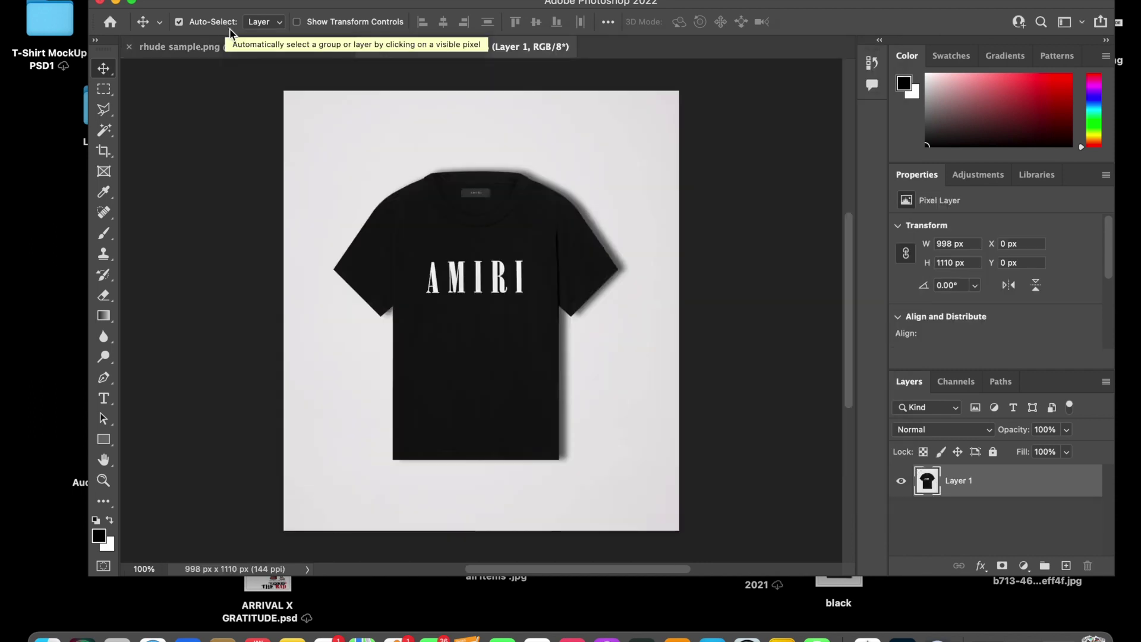
pyautogui.click(103, 109)
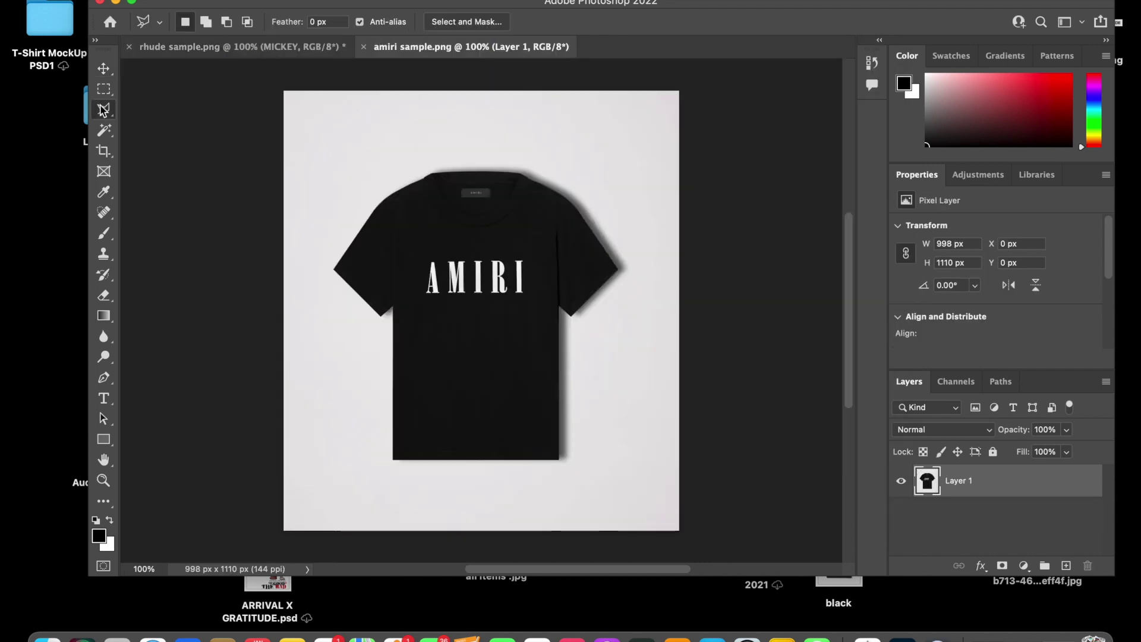
# Trace a Polygonal Lasso selection around the white AMIRI lettering on the chest.
pyautogui.click(103, 109)
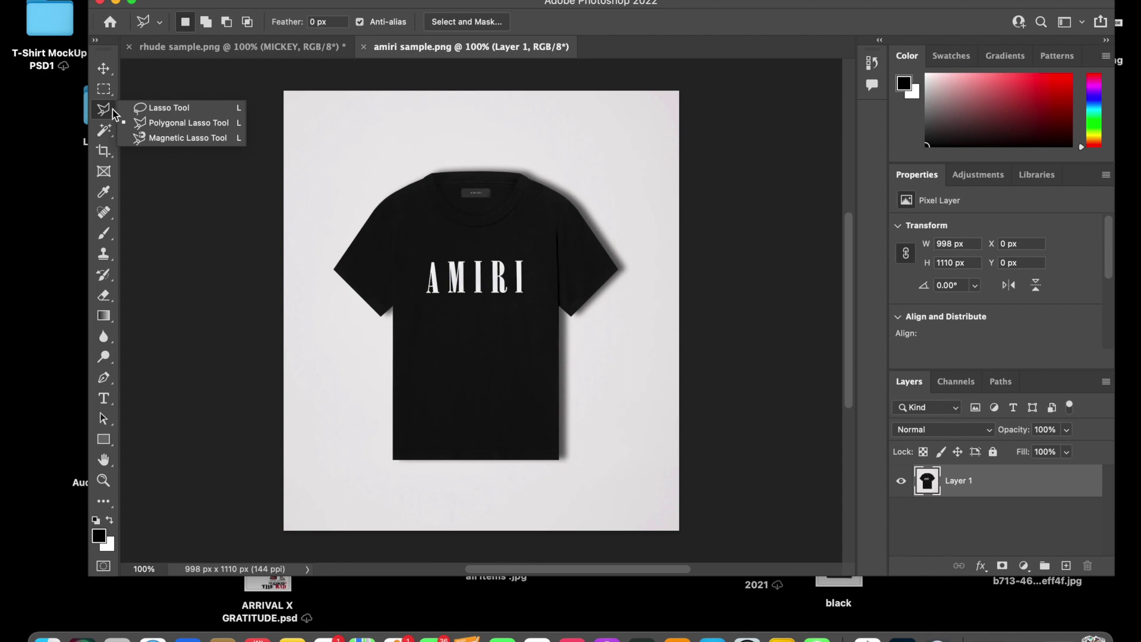
pyautogui.click(155, 108)
pyautogui.click(103, 110)
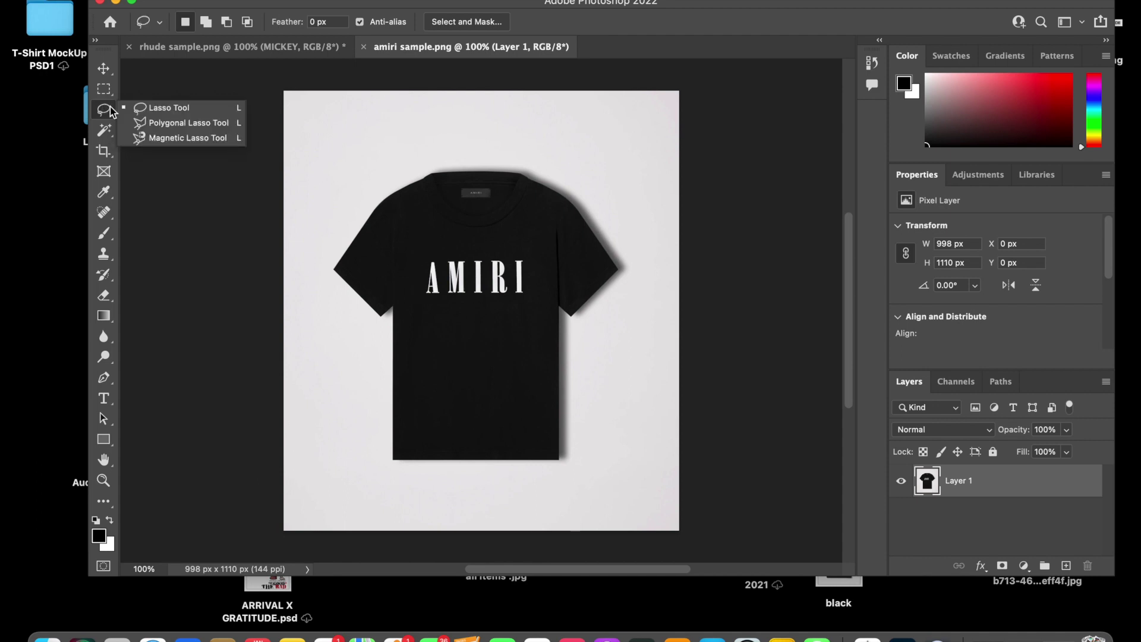
pyautogui.click(155, 122)
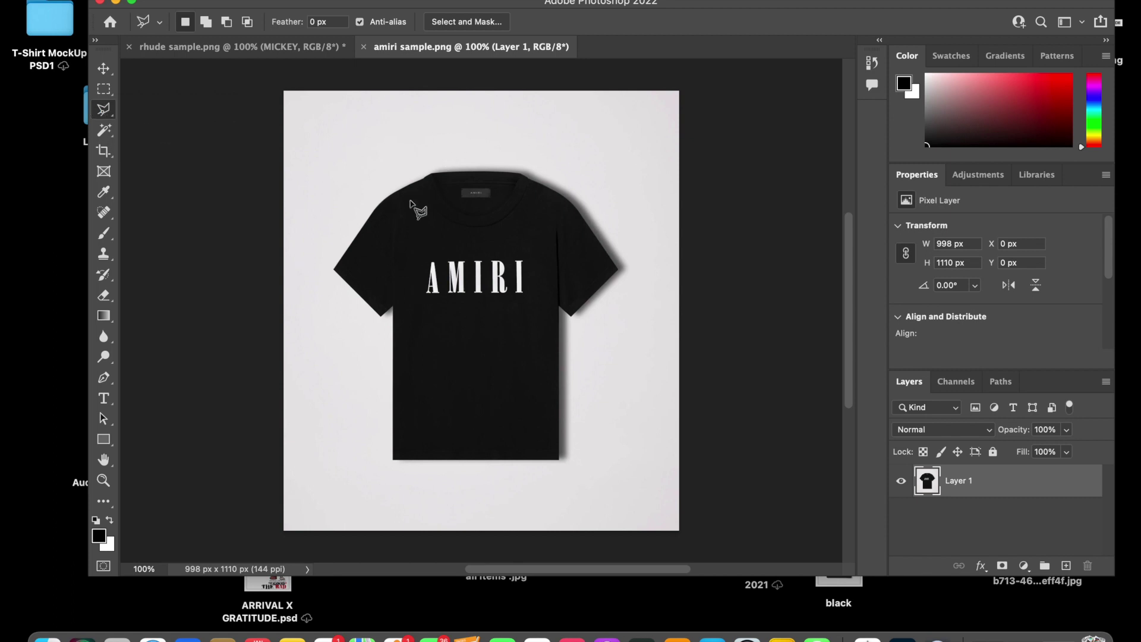
pyautogui.click(415, 254)
pyautogui.click(414, 308)
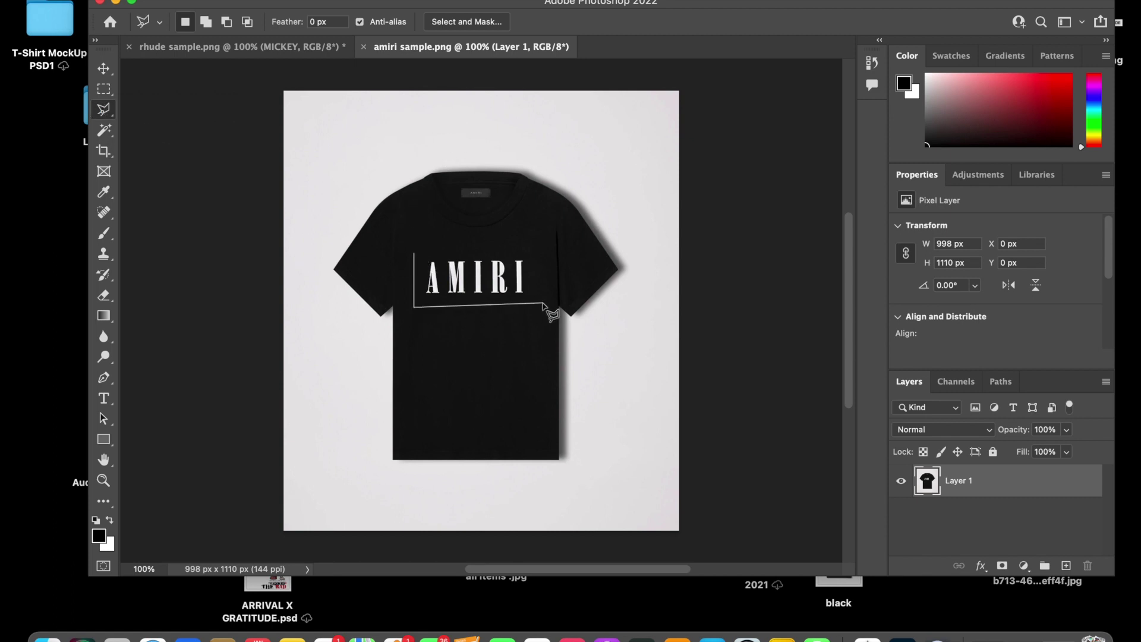
pyautogui.click(541, 251)
pyautogui.click(414, 253)
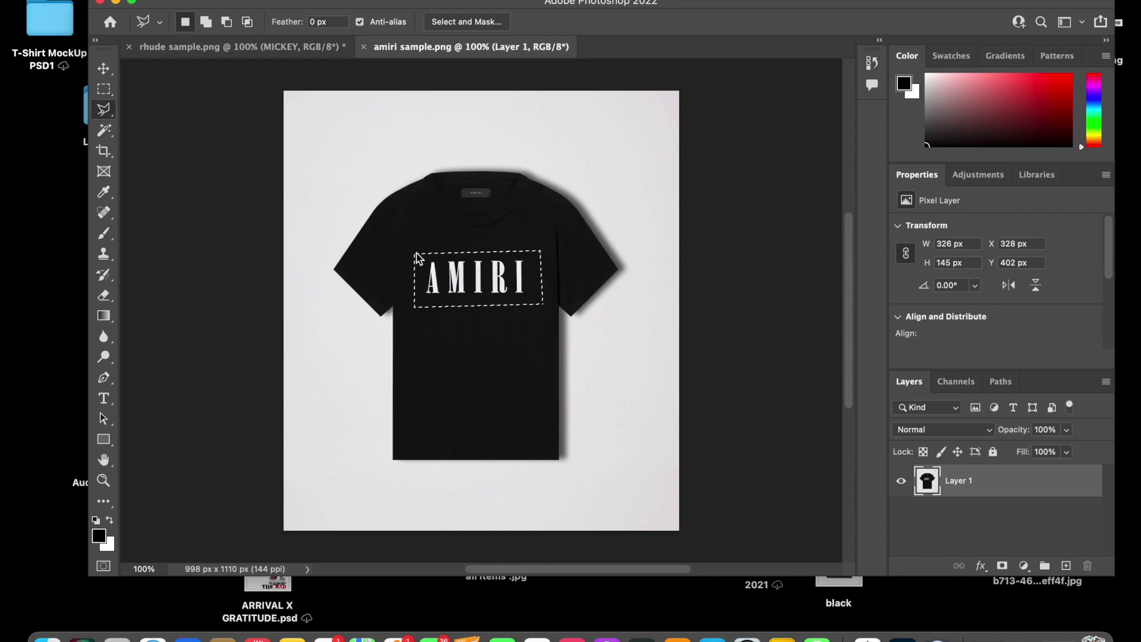
# Content-Aware fill the selection to erase the AMIRI lettering.
pyautogui.rightClick(415, 232)
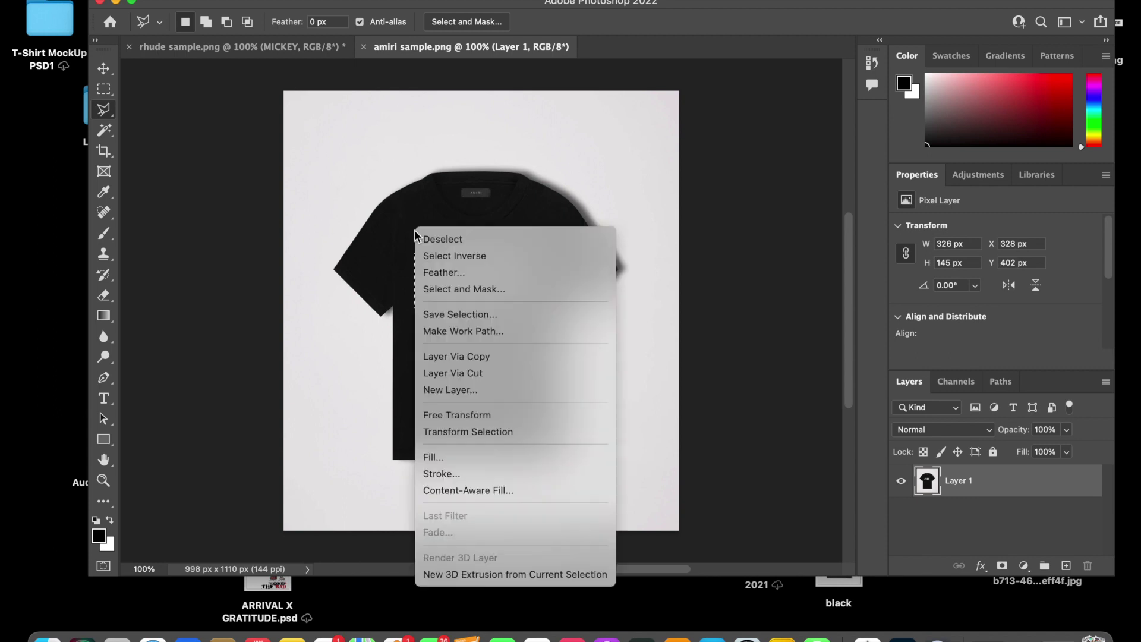
pyautogui.click(465, 456)
pyautogui.click(678, 222)
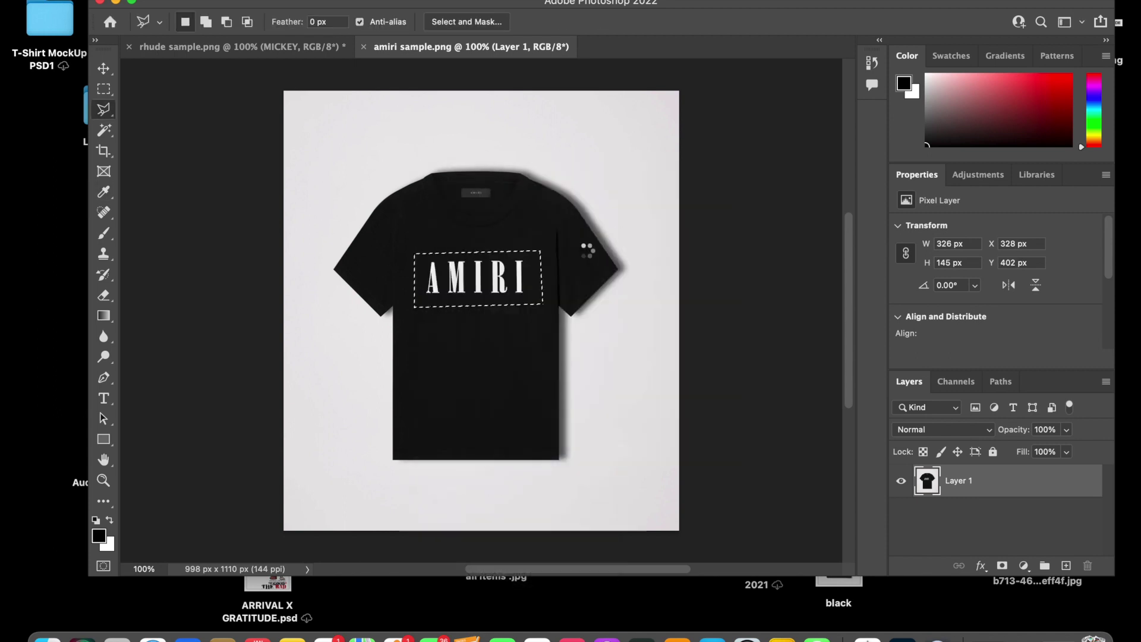
pyautogui.scroll(6, 536, 248)
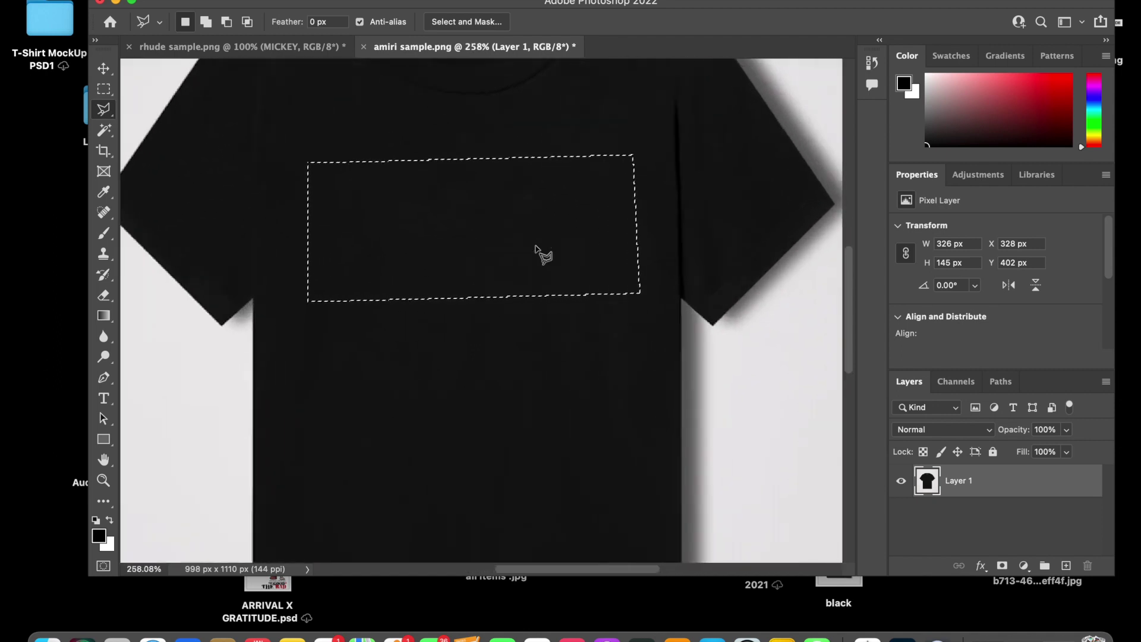
# Outline the AMIRI neck label in the collar and Content-Aware fill it away.
pyautogui.scroll(5, 535, 248)
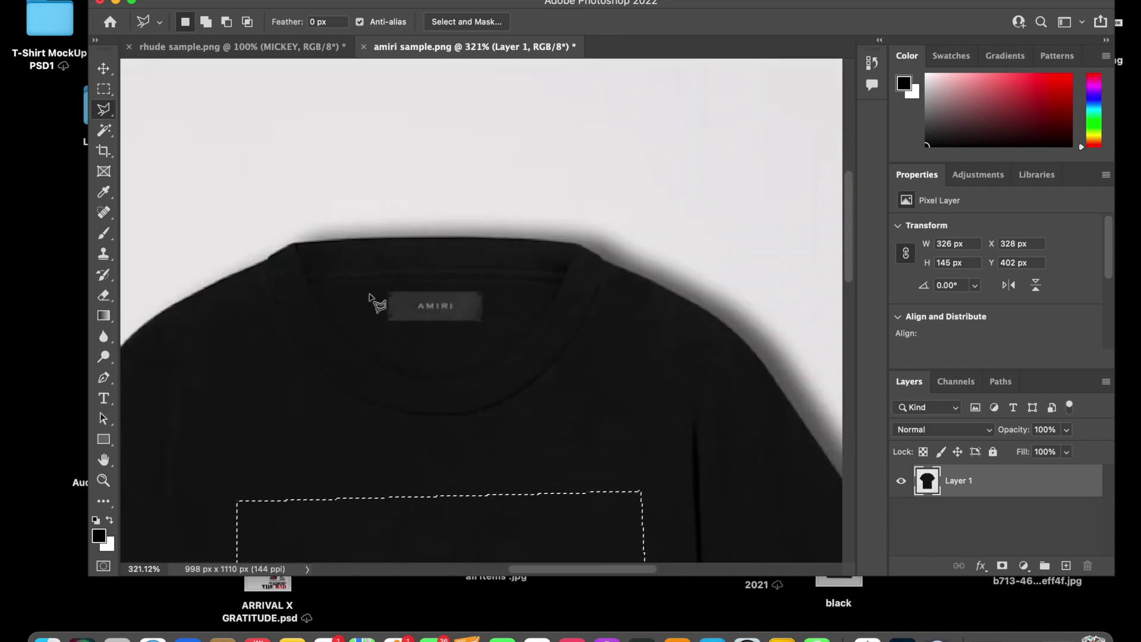
pyautogui.click(373, 329)
pyautogui.click(373, 285)
pyautogui.rightClick(348, 265)
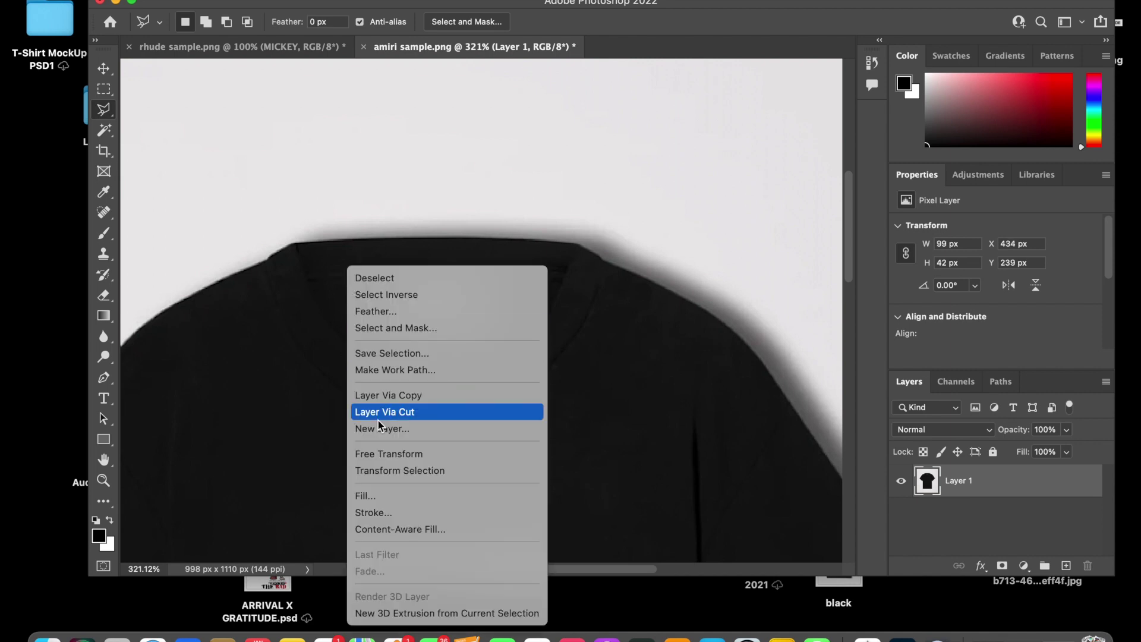
pyautogui.click(385, 495)
pyautogui.click(677, 220)
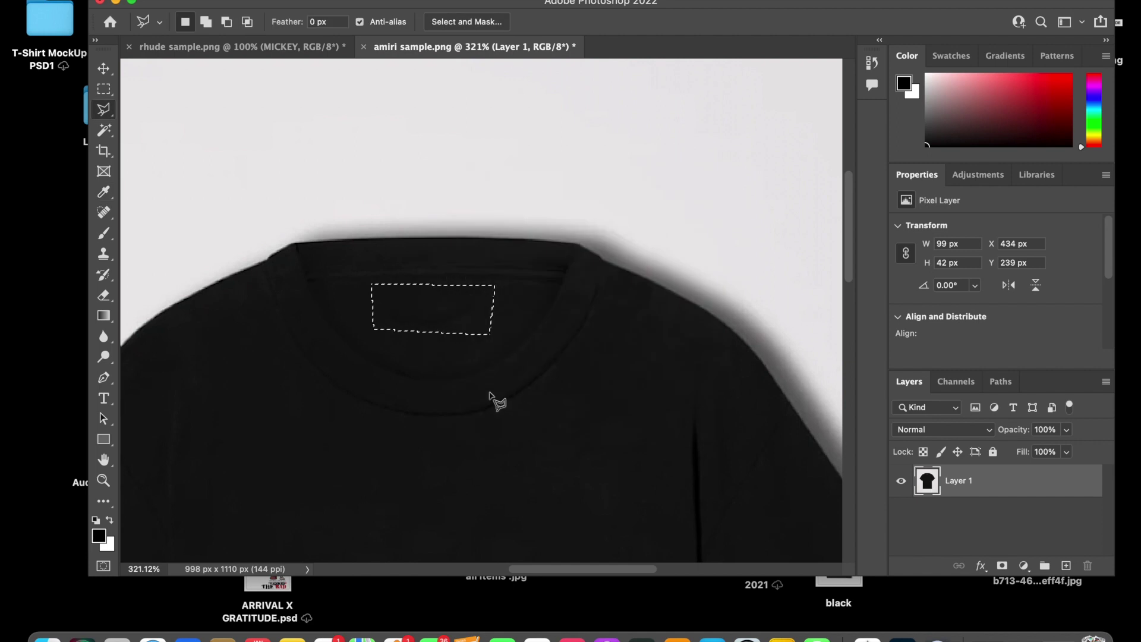
pyautogui.scroll(-5, 481, 416)
pyautogui.scroll(-3, 487, 419)
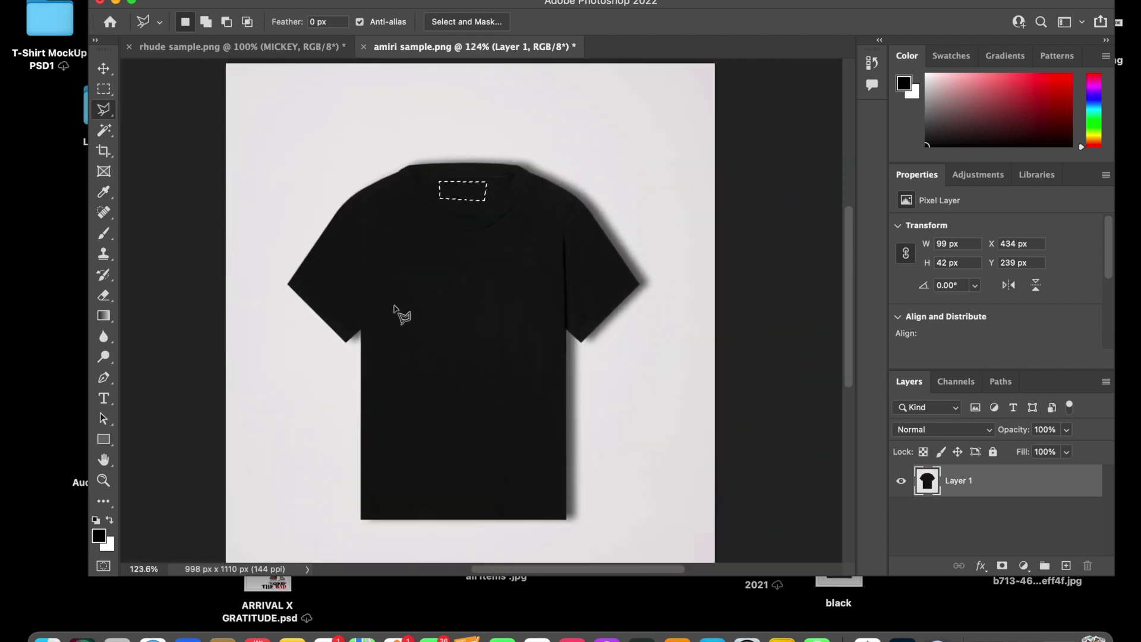
# Magic Wand the background, select the inverse, and add a layer mask to hide it.
pyautogui.click(104, 130)
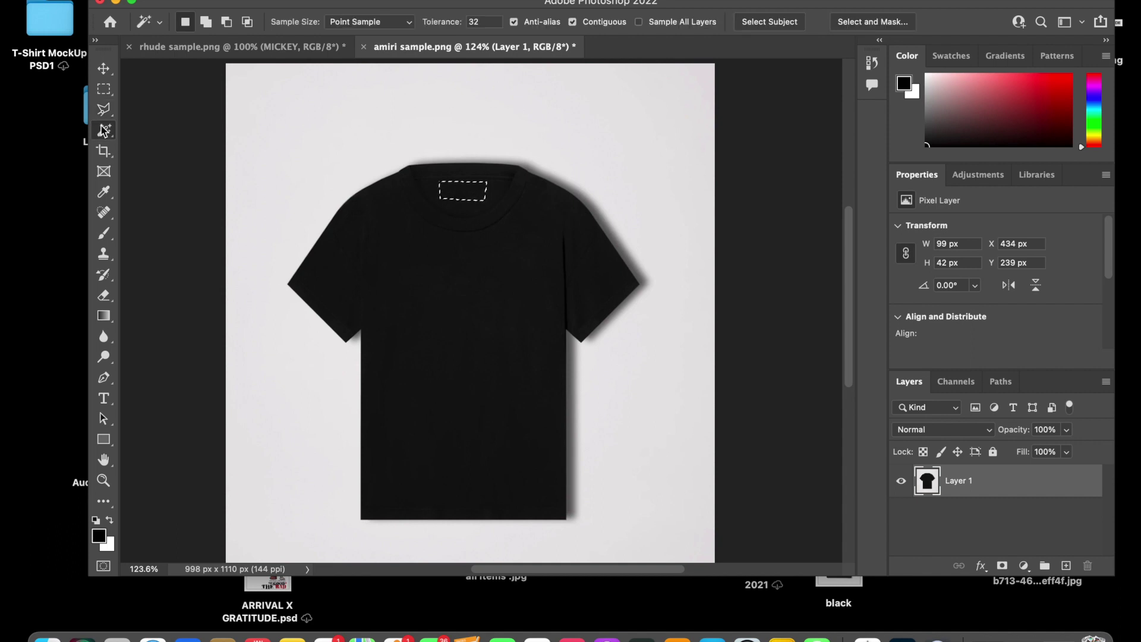
pyautogui.rightClick(104, 131)
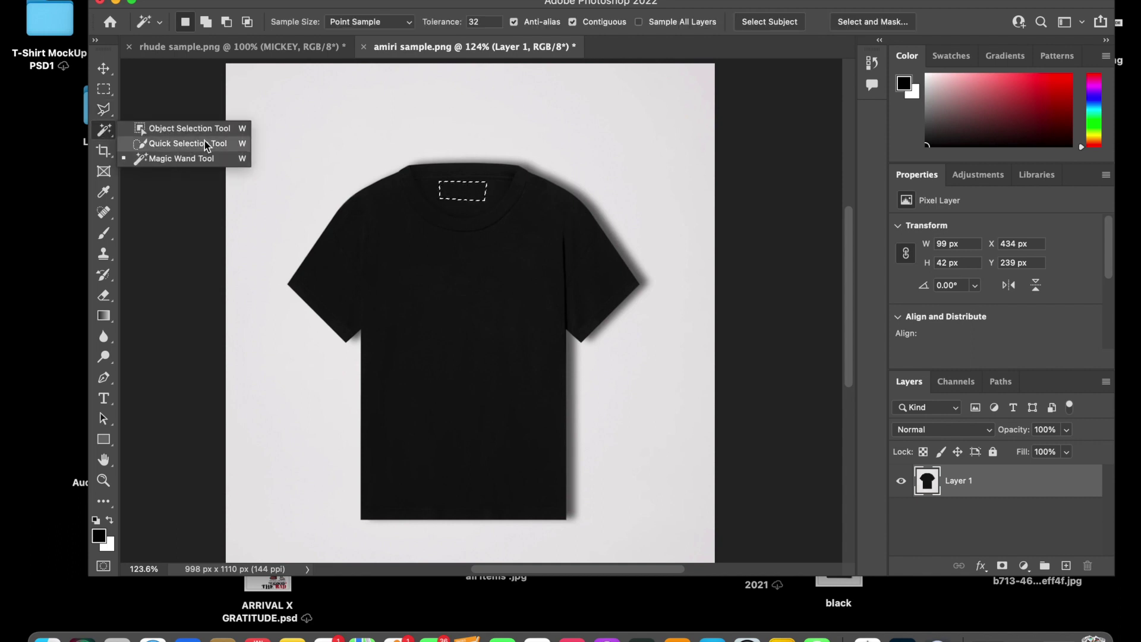
pyautogui.click(175, 159)
pyautogui.click(322, 169)
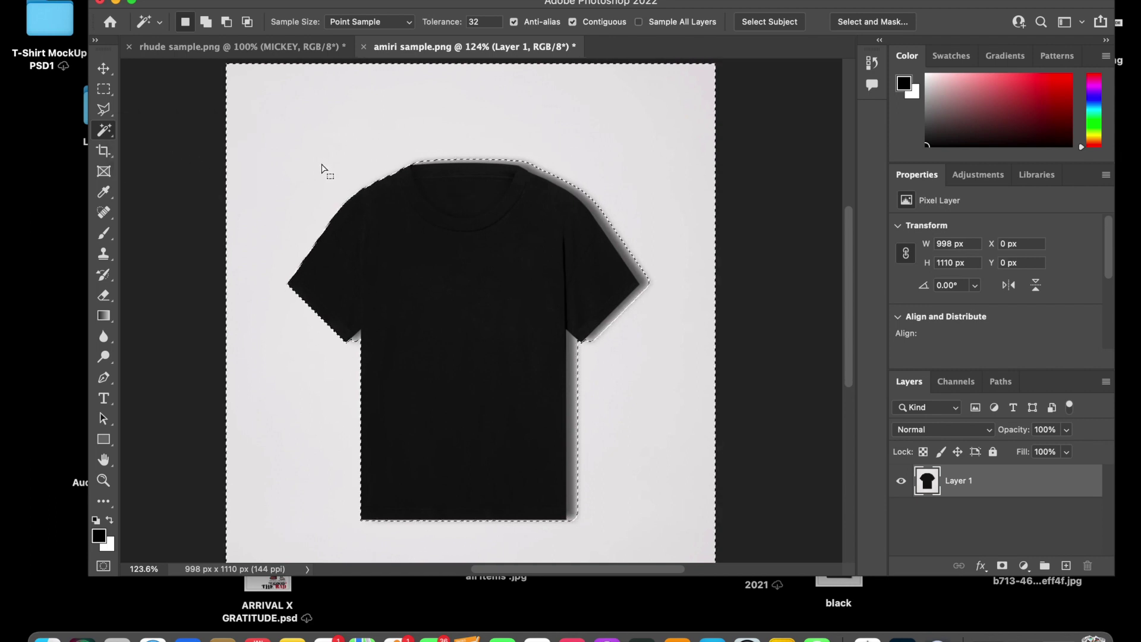
pyautogui.rightClick(323, 161)
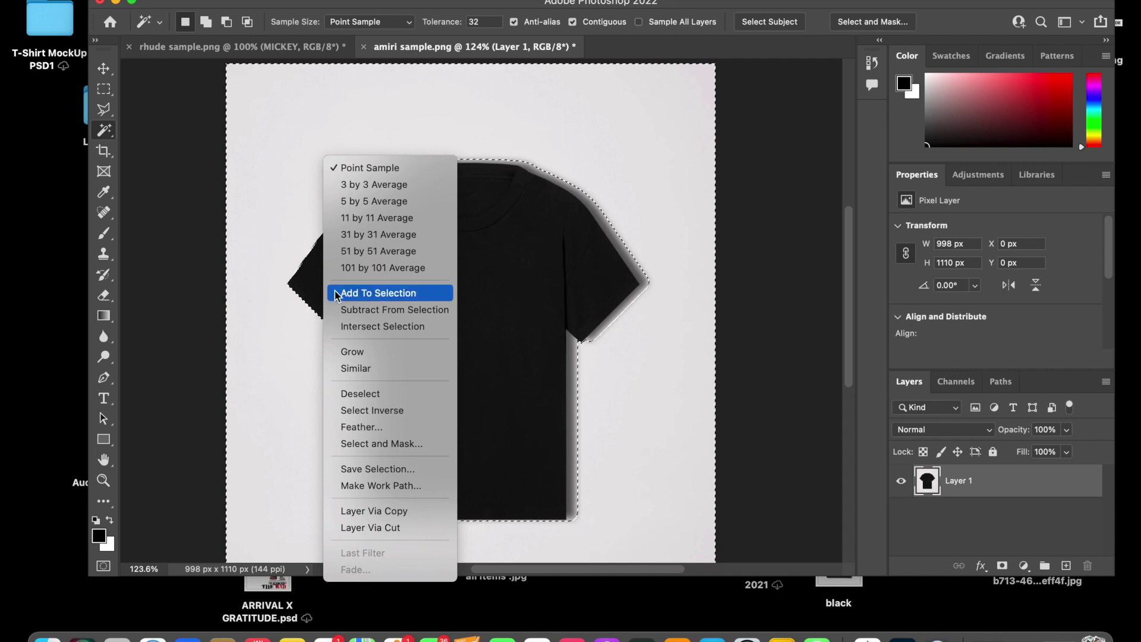
pyautogui.click(367, 410)
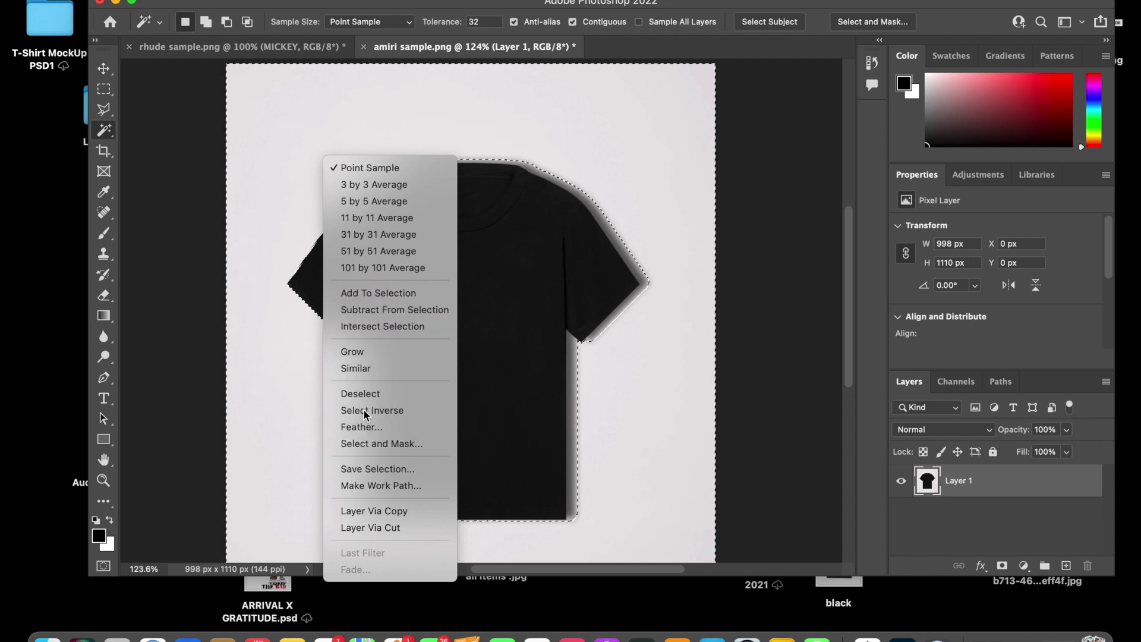
pyautogui.click(1001, 565)
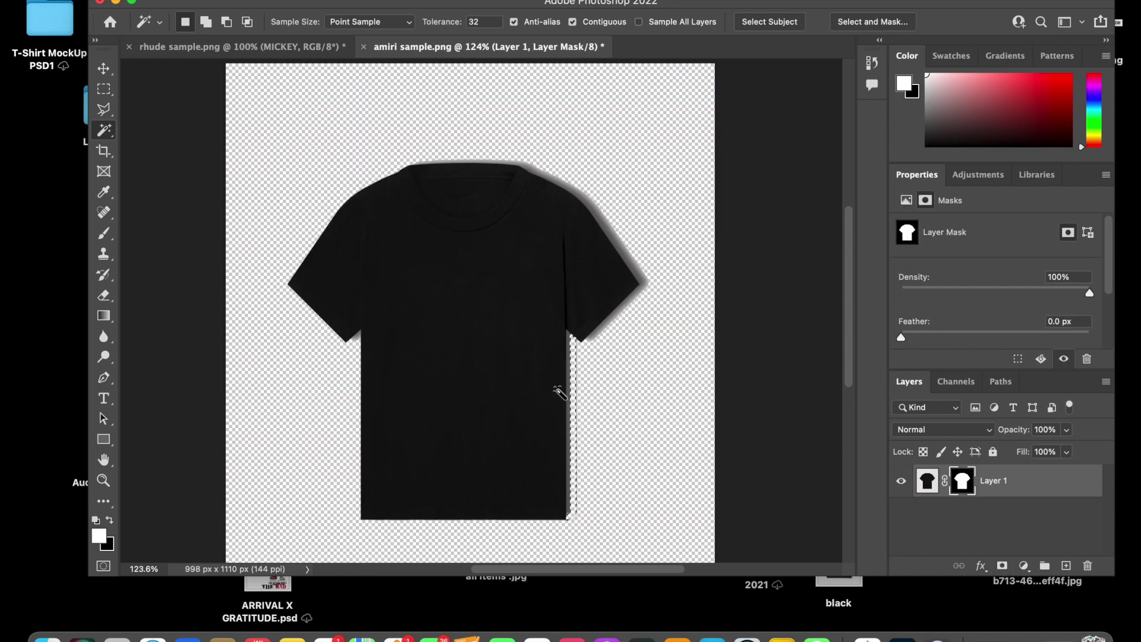
# Select the grey shadow on the right shoulder, delete it, and deselect.
pyautogui.click(621, 317)
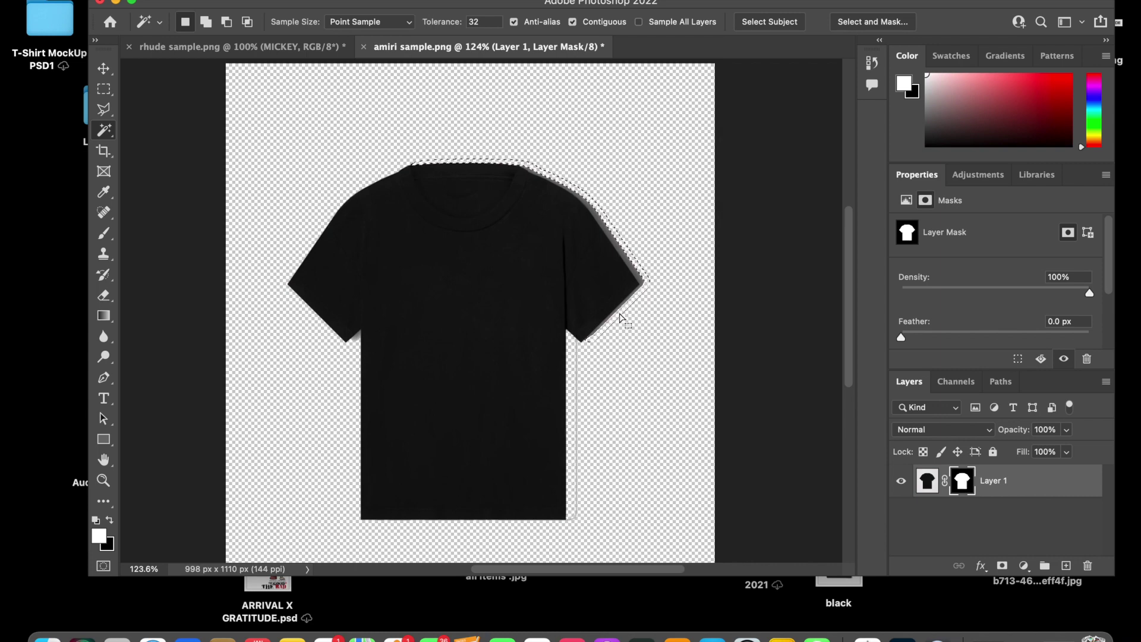
pyautogui.click(629, 271)
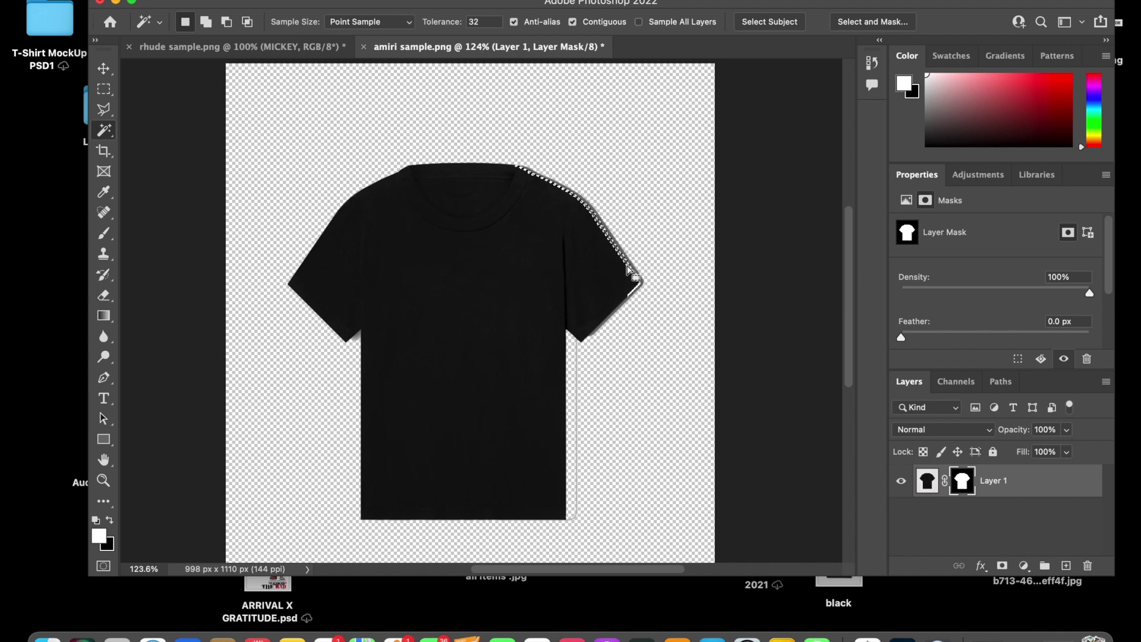
pyautogui.press('Delete')
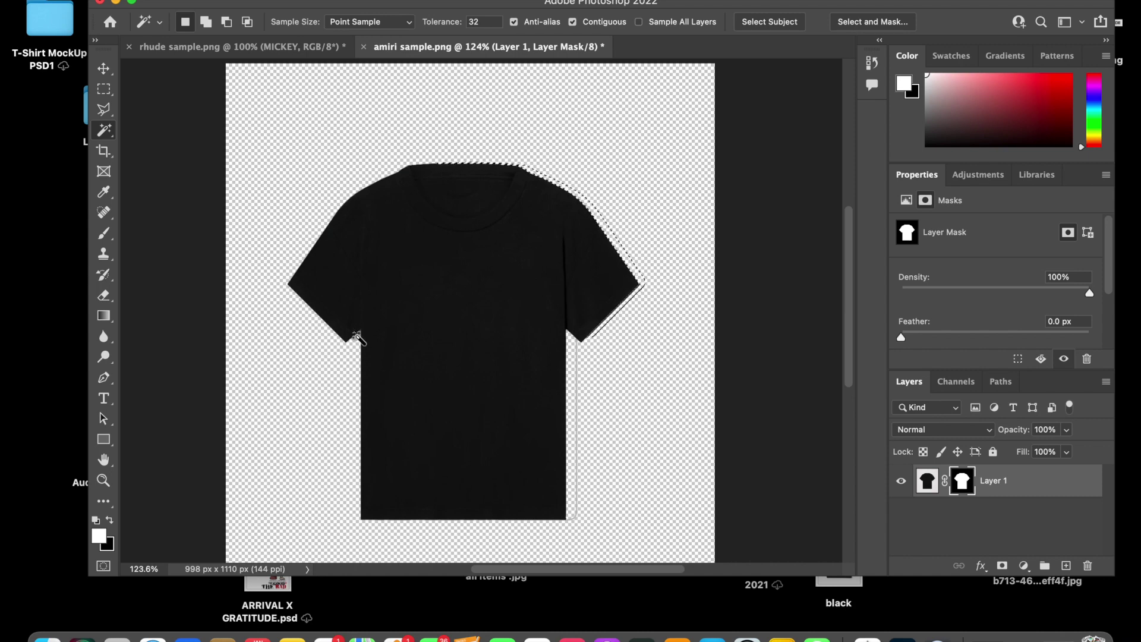
pyautogui.press('super+d')
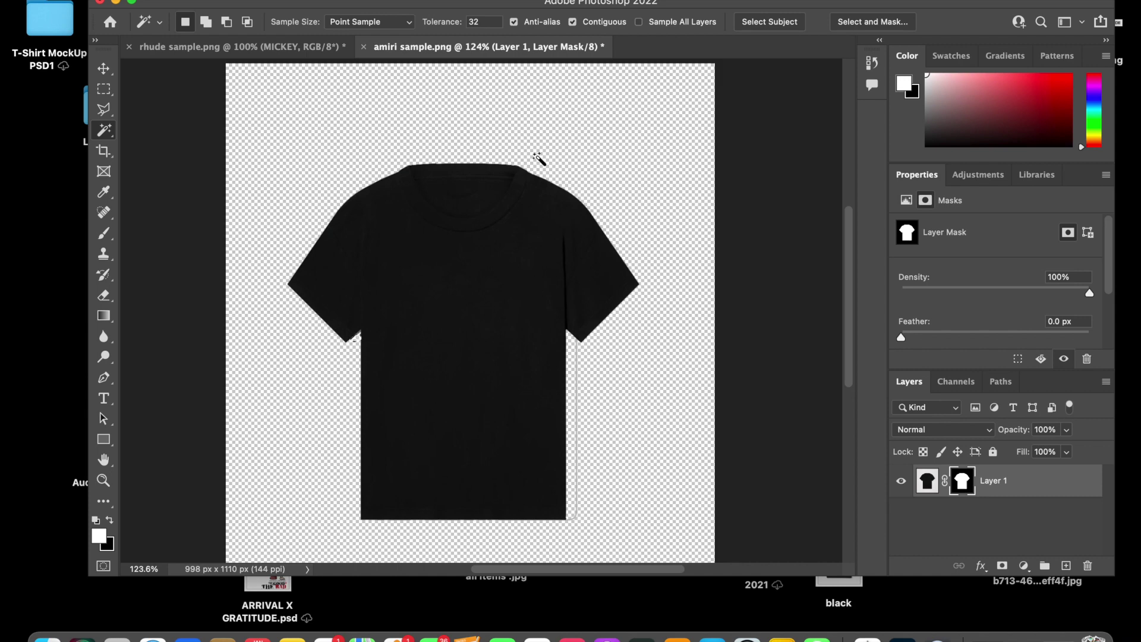
pyautogui.click(304, 1)
pyautogui.click(340, 11)
# Check the transparent edges with a wand selection, clear it, and reposition the window.
pyautogui.click(580, 392)
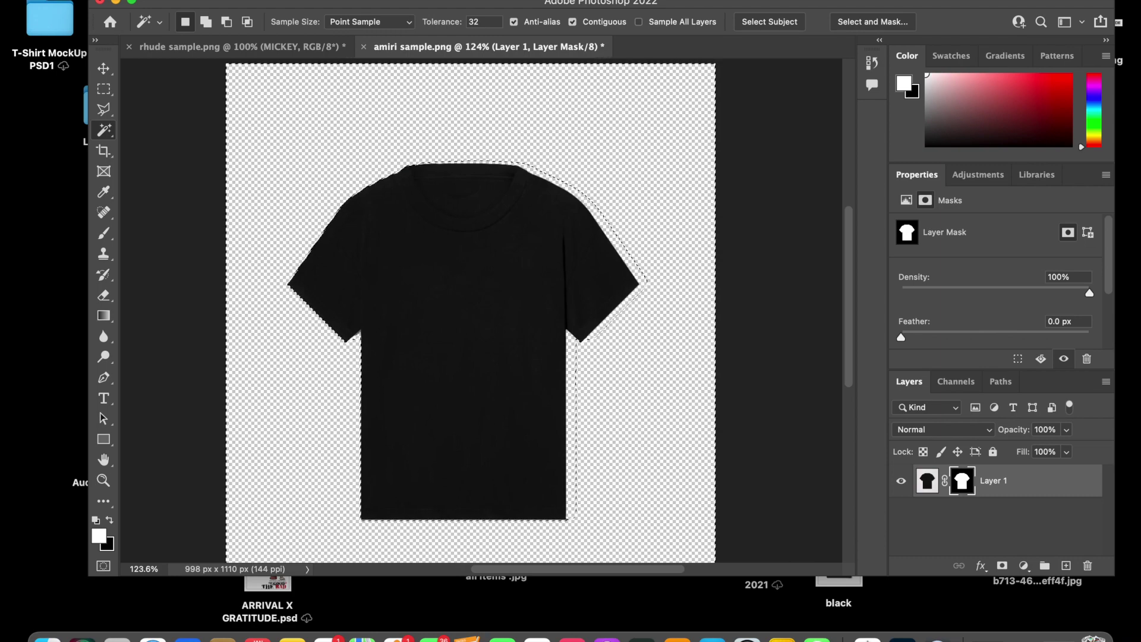
pyautogui.click(304, 1)
pyautogui.click(340, 10)
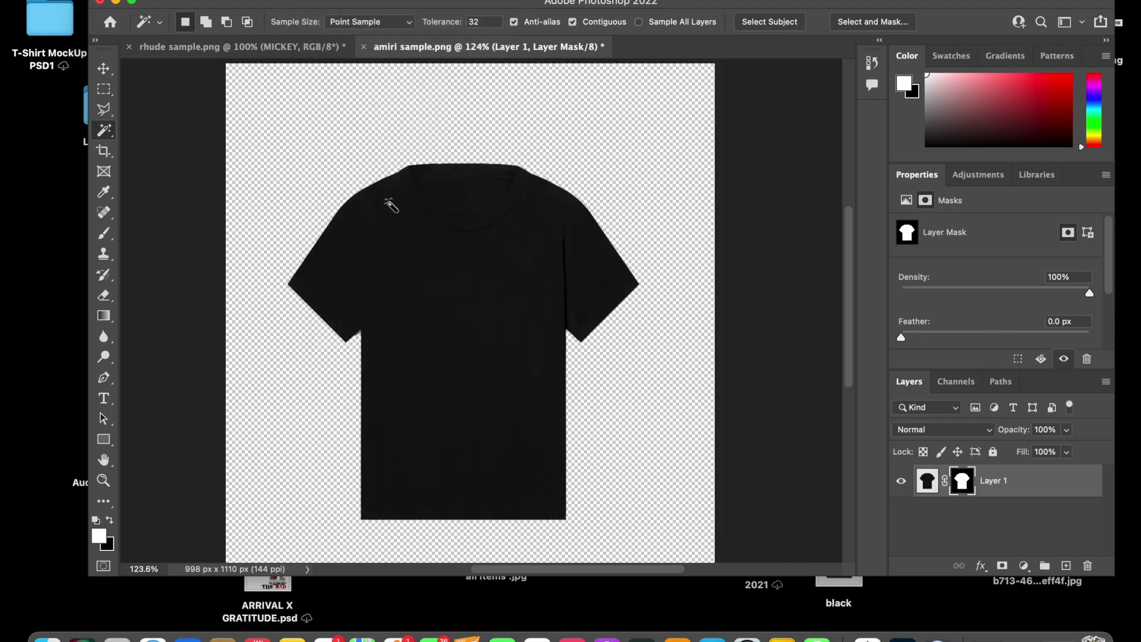
pyautogui.scroll(5, 391, 205)
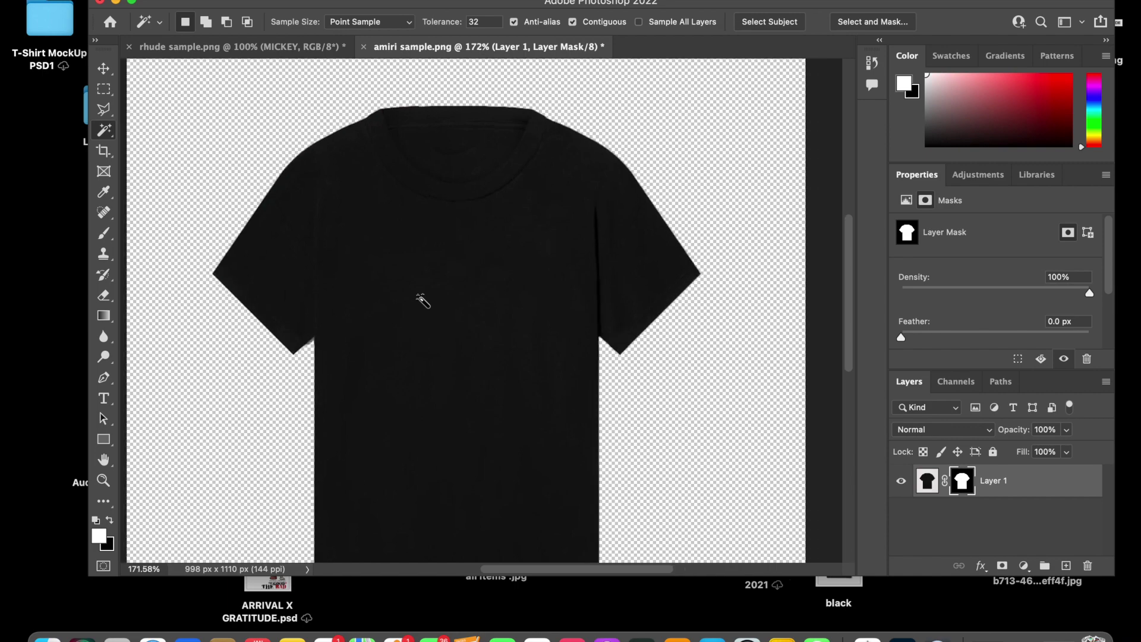
pyautogui.scroll(-3, 423, 301)
pyautogui.click(104, 69)
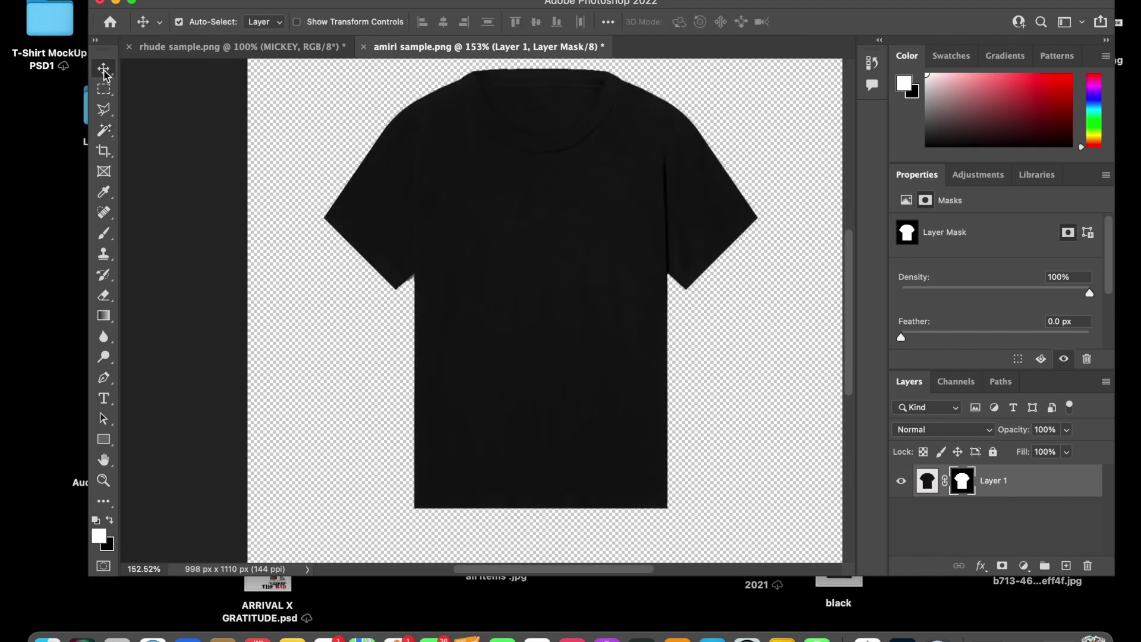
pyautogui.moveTo(185, 4); pyautogui.dragTo(158, 1)
# Place Embedded the still bad image file into the amiri document.
pyautogui.click(124, 2)
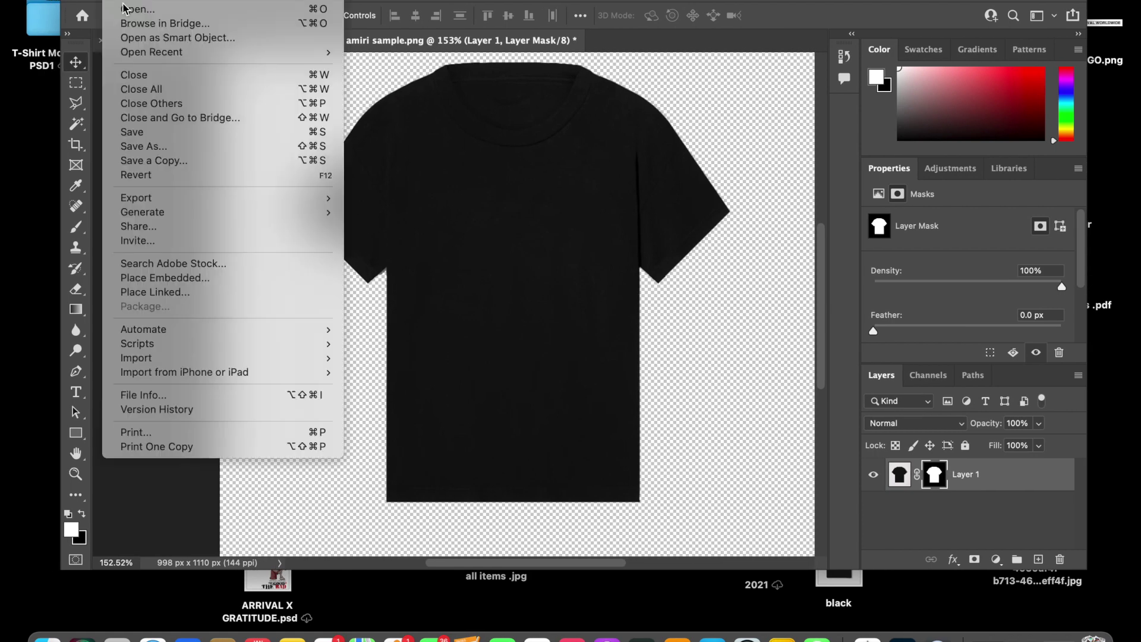
pyautogui.click(167, 278)
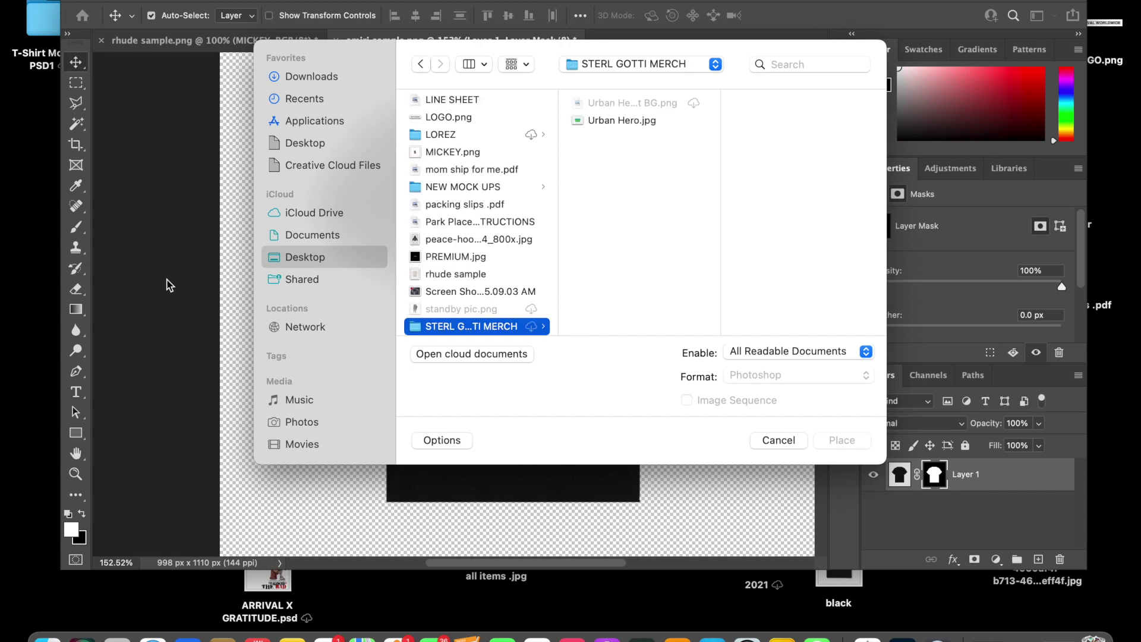
pyautogui.press('Down')
pyautogui.press('Return')
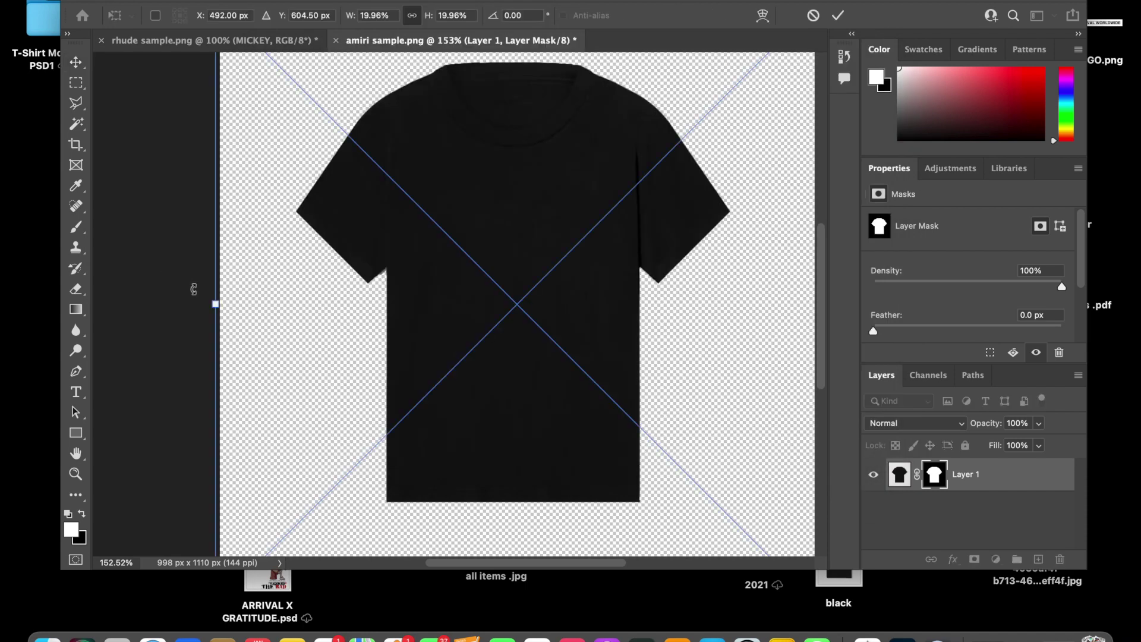
# Scale down the still bad graphic, centre and raise it on the chest, then hide it.
pyautogui.scroll(-3, 378, 327)
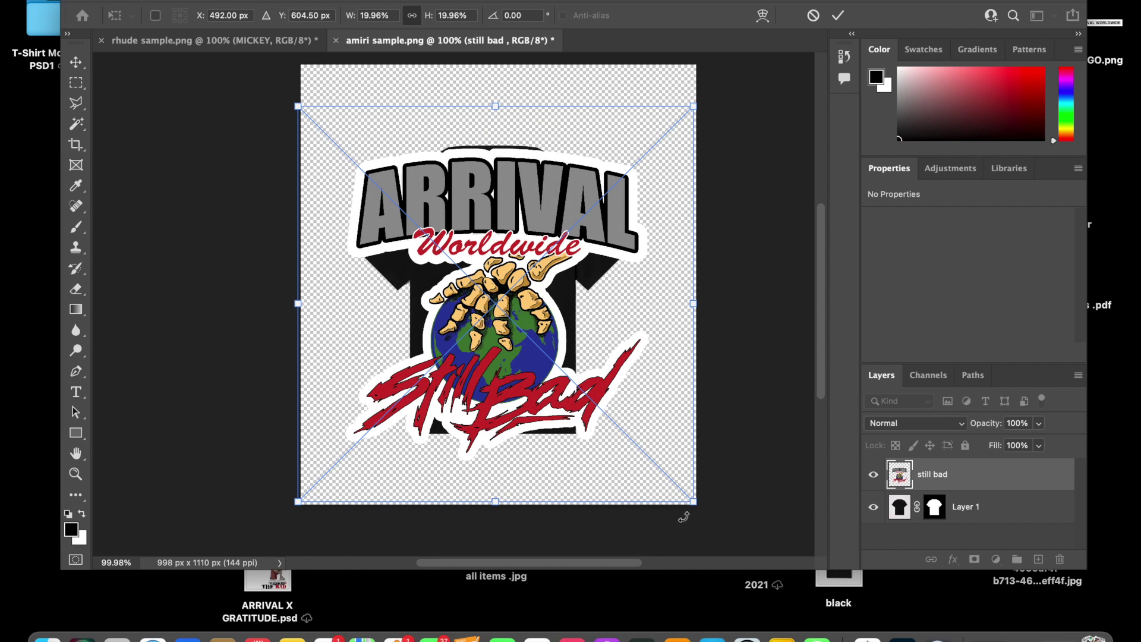
pyautogui.moveTo(693, 505); pyautogui.dragTo(382, 246)
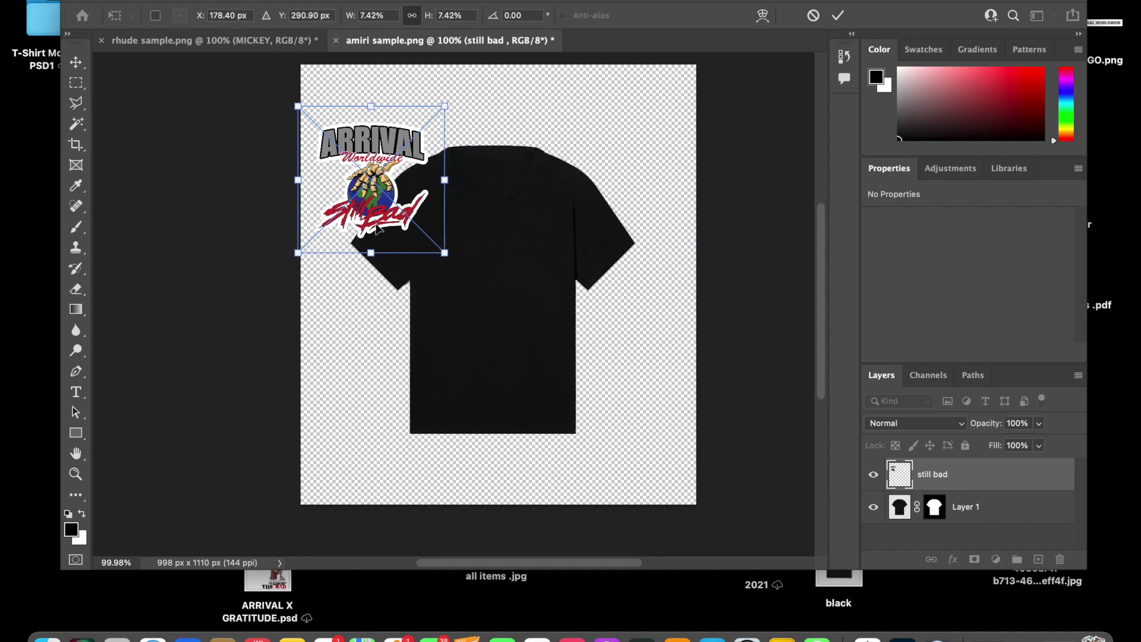
pyautogui.moveTo(349, 205); pyautogui.dragTo(469, 308)
pyautogui.press('Return')
pyautogui.scroll(3, 386, 280)
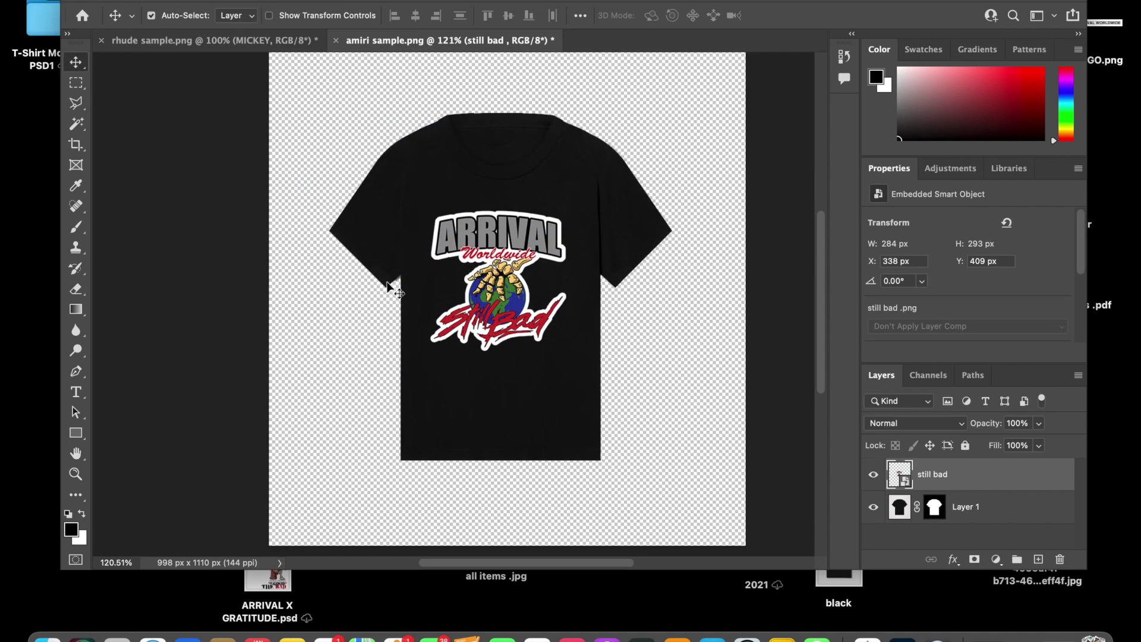
pyautogui.moveTo(488, 239); pyautogui.dragTo(488, 223)
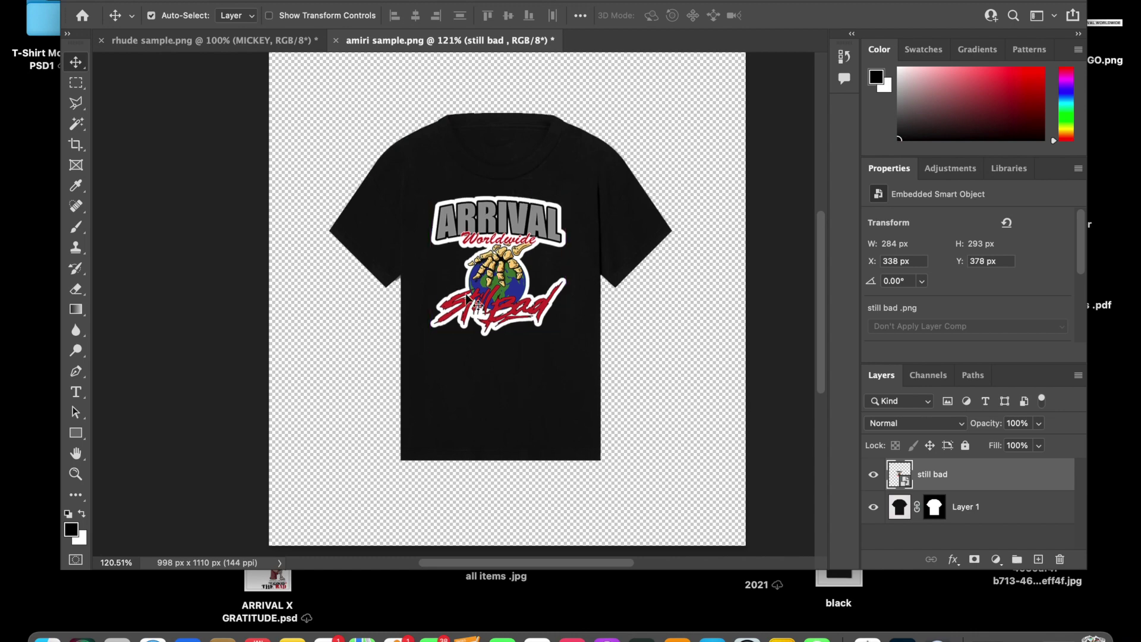
pyautogui.scroll(2, 474, 337)
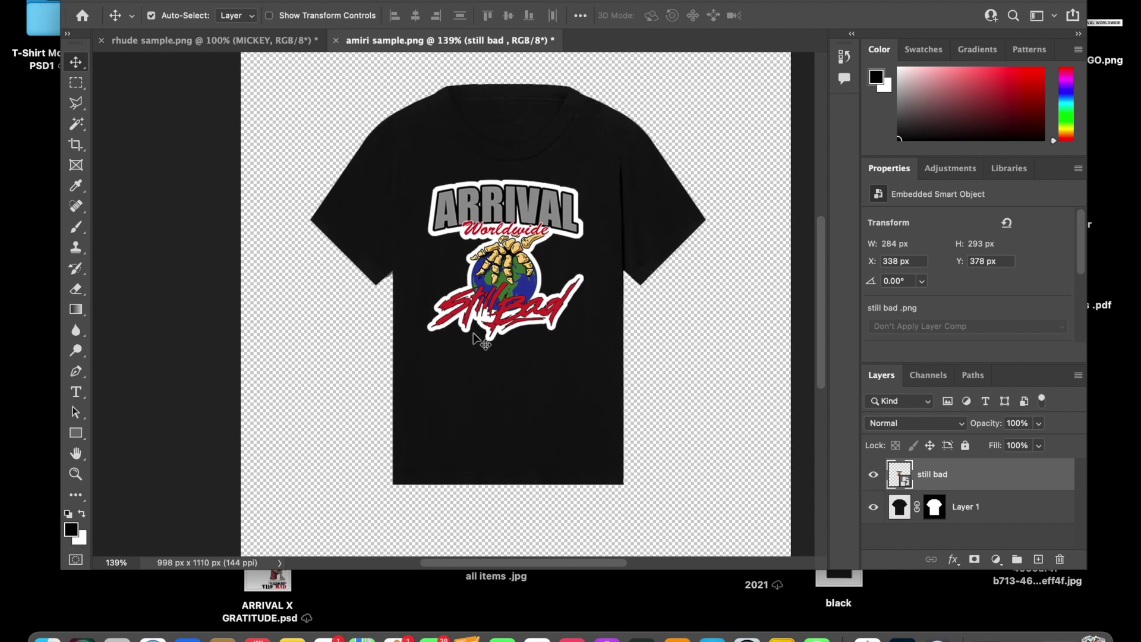
pyautogui.click(873, 475)
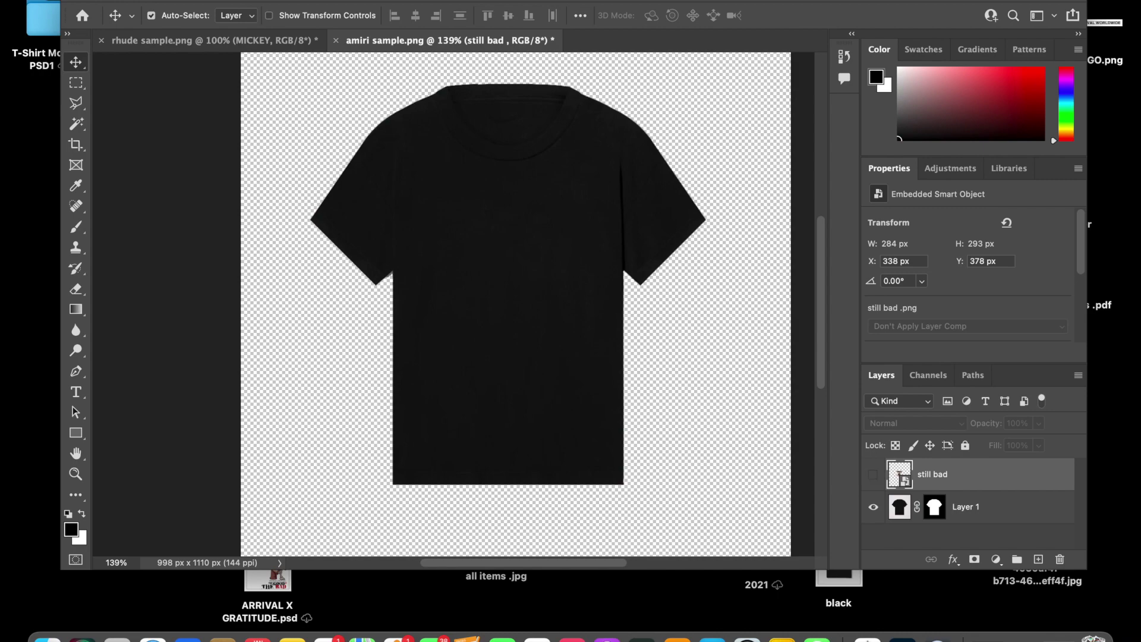
# Start a Place Embedded, browse the Desktop files list, then cancel it.
pyautogui.press('F11')
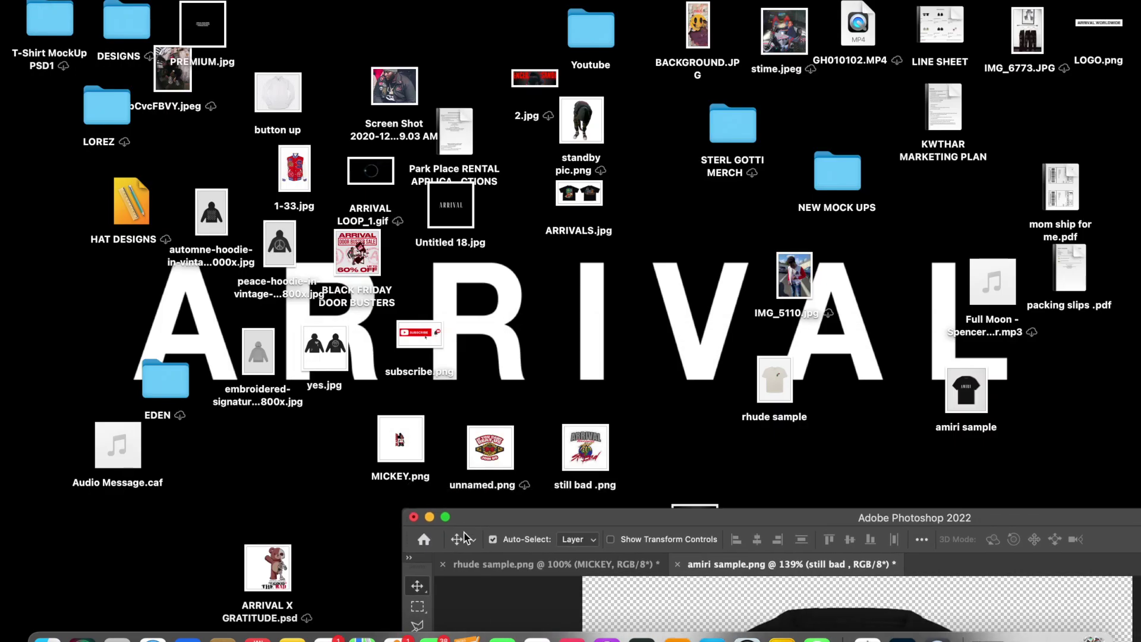
pyautogui.click(469, 501)
pyautogui.click(118, 2)
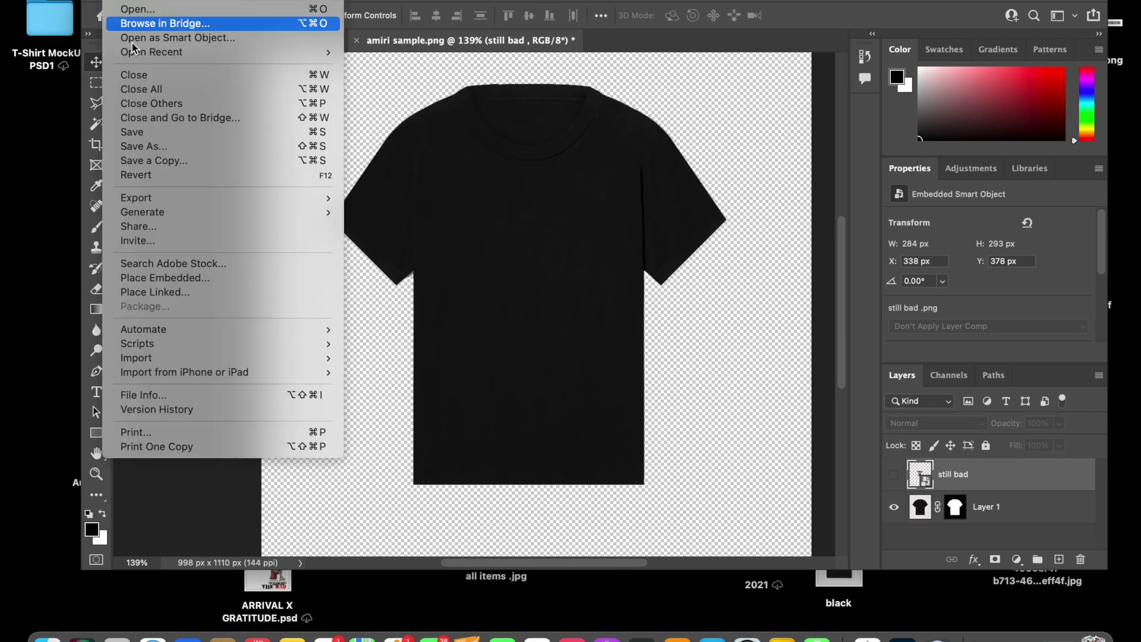
pyautogui.click(153, 278)
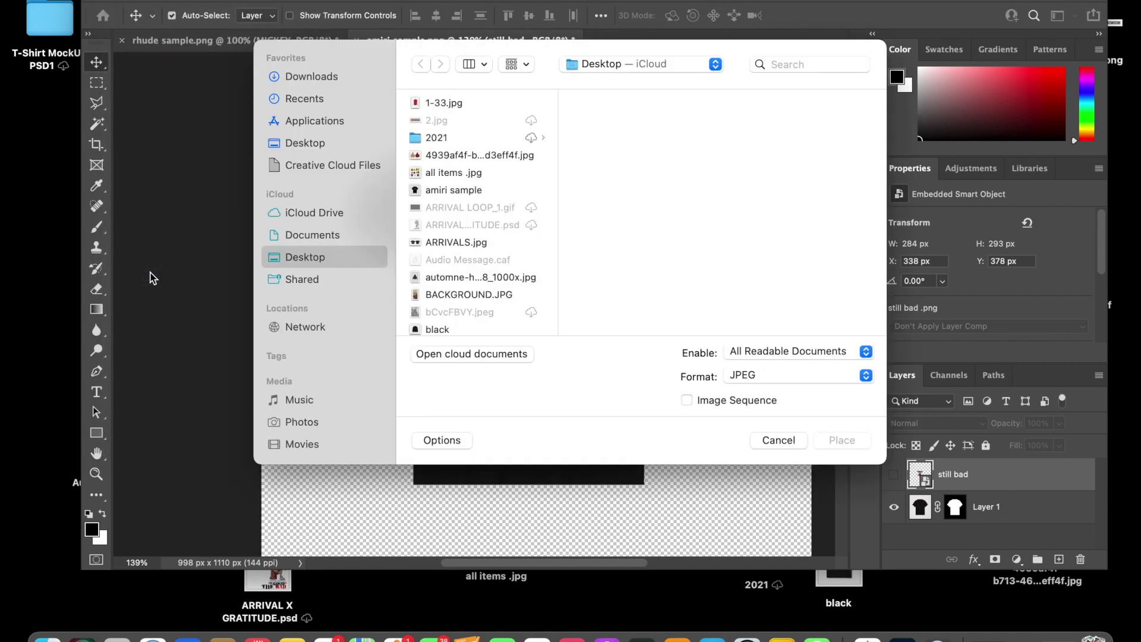
pyautogui.press('Up')
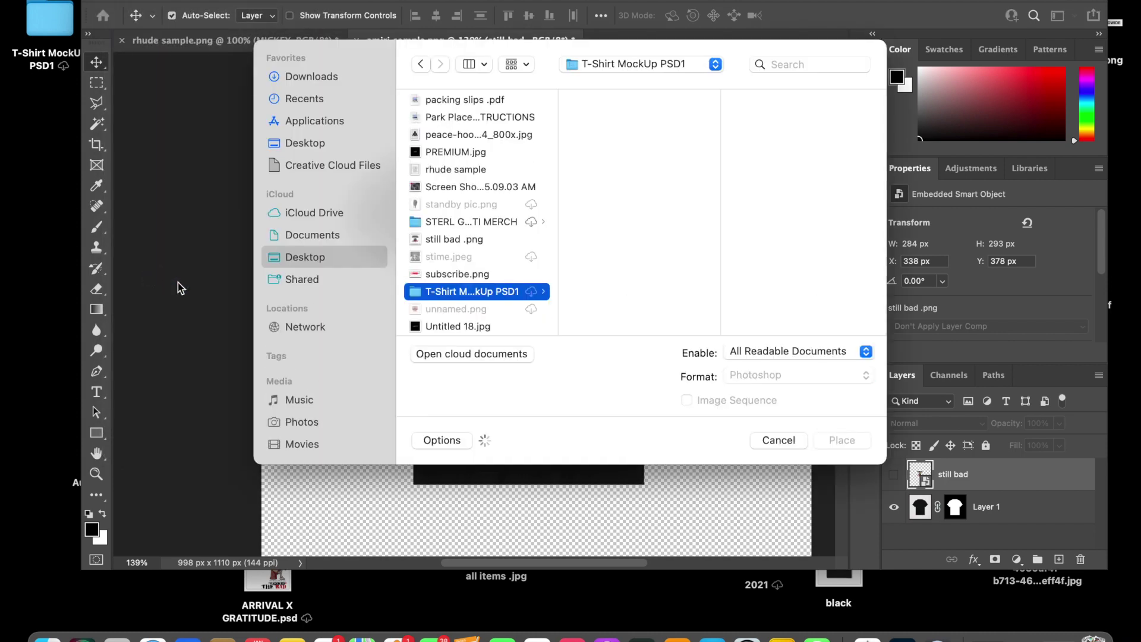
pyautogui.click(761, 443)
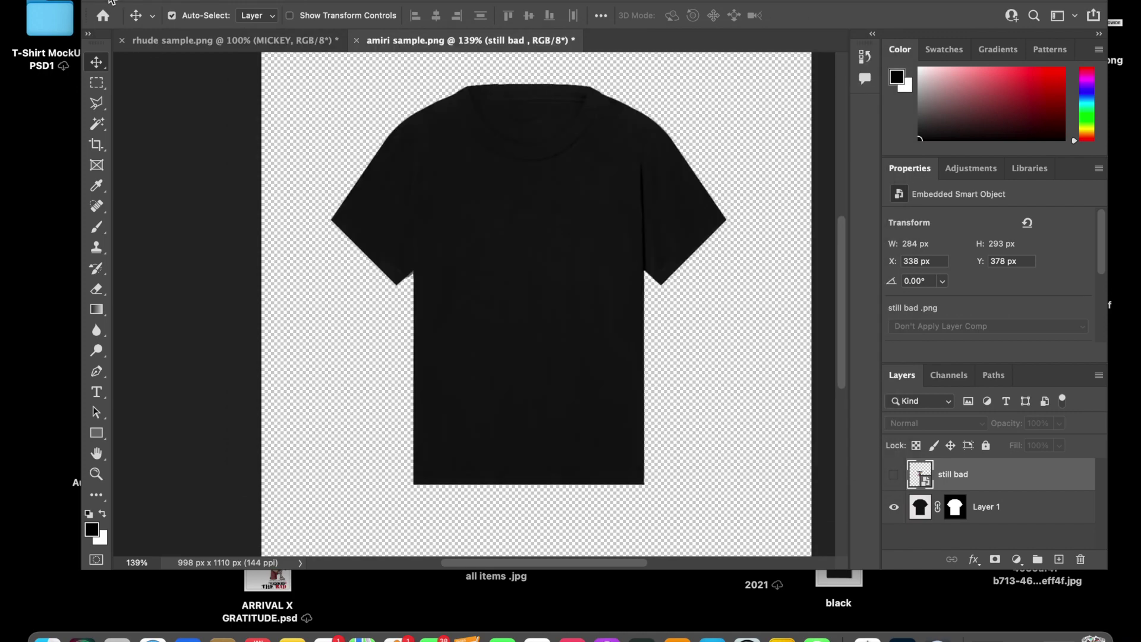
# Locate unnamed.png on the Desktop, then return to Photoshop and reopen Place Embedded.
pyautogui.press('super+h')
pyautogui.click(485, 458)
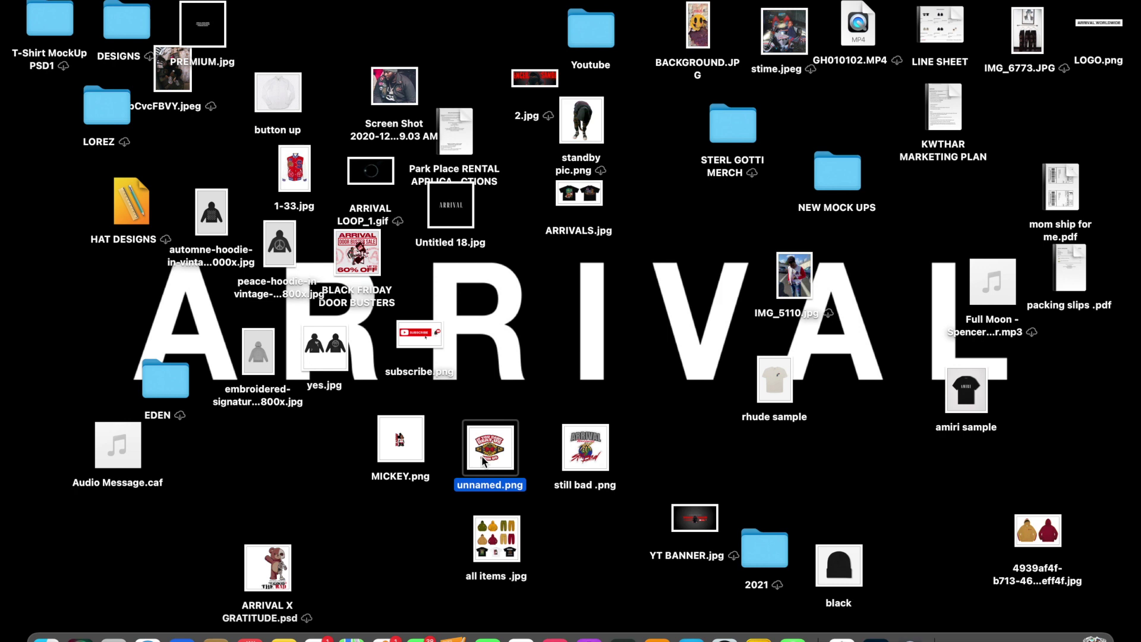
pyautogui.click(519, 388)
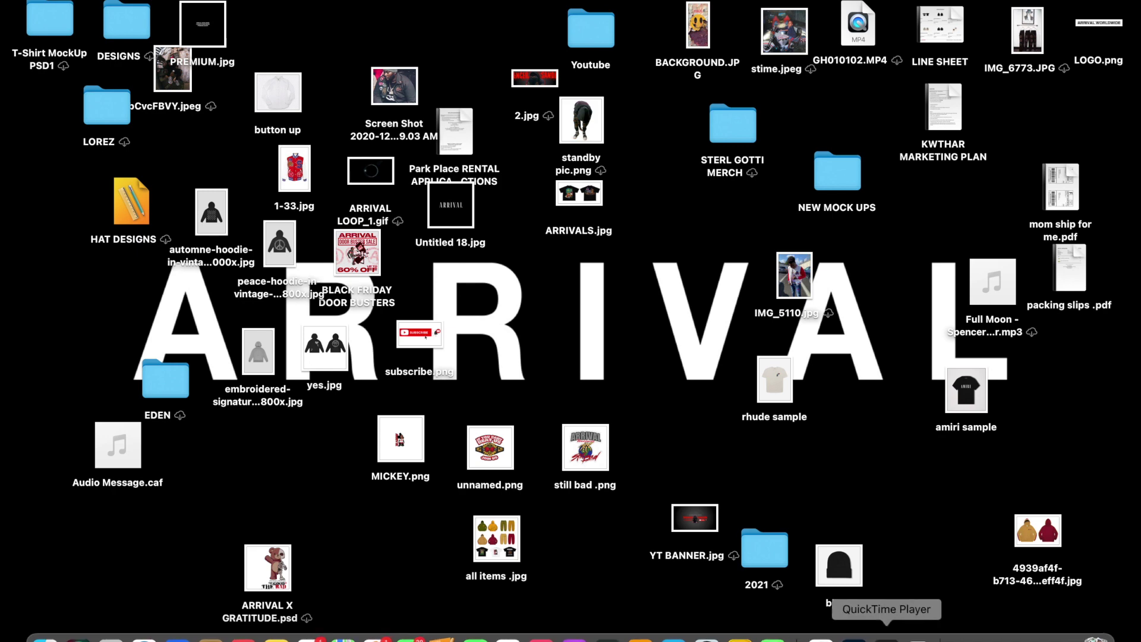
pyautogui.click(850, 637)
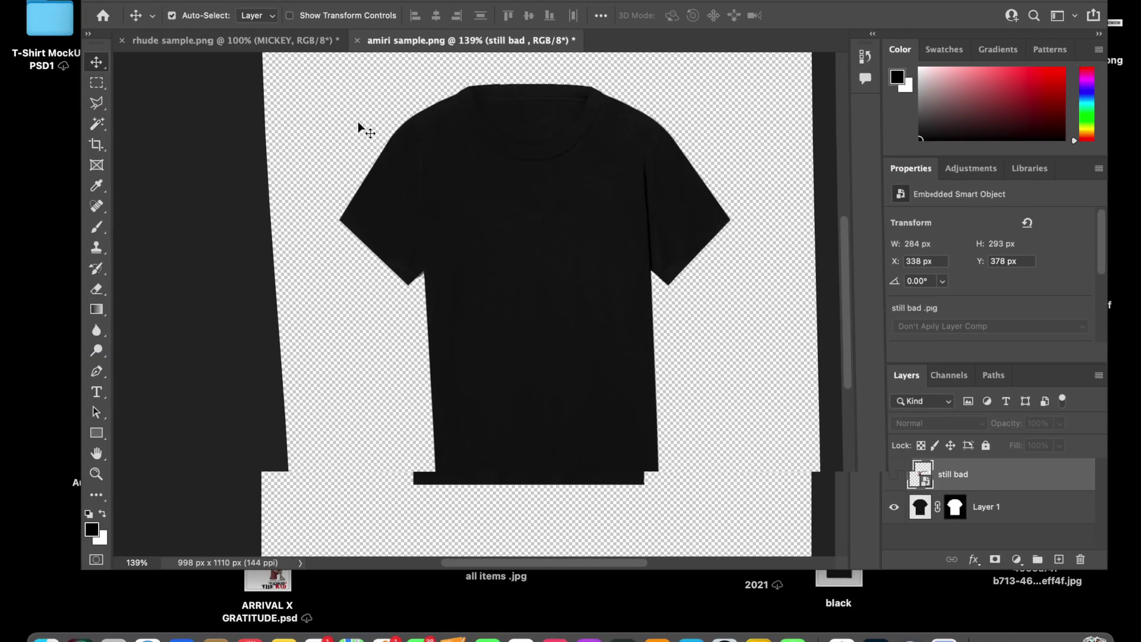
pyautogui.click(110, 1)
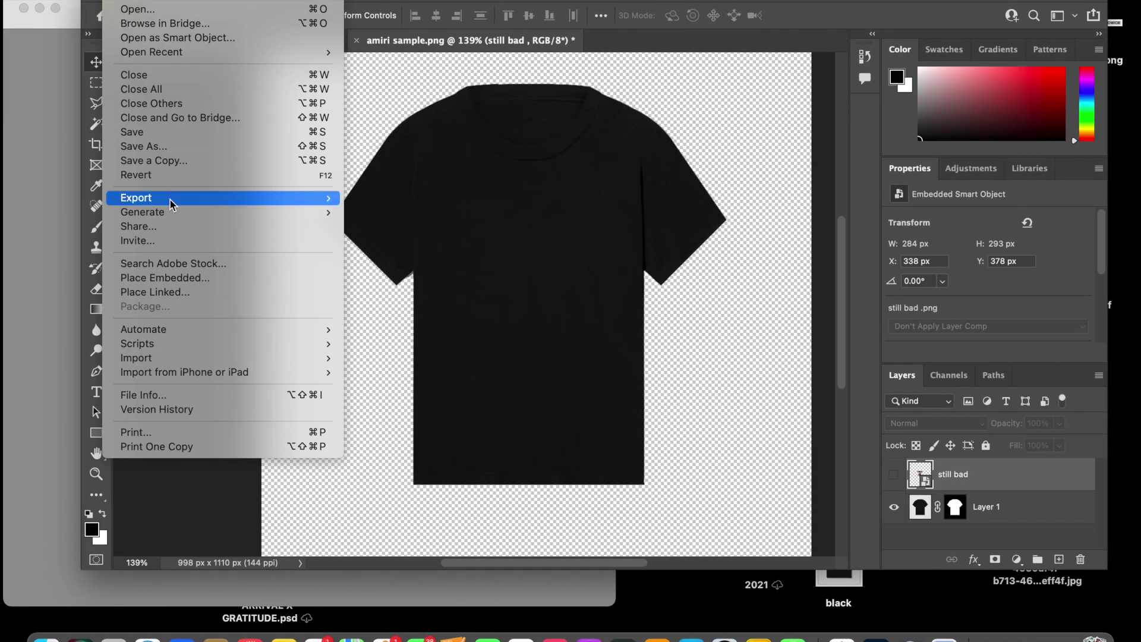
pyautogui.click(169, 278)
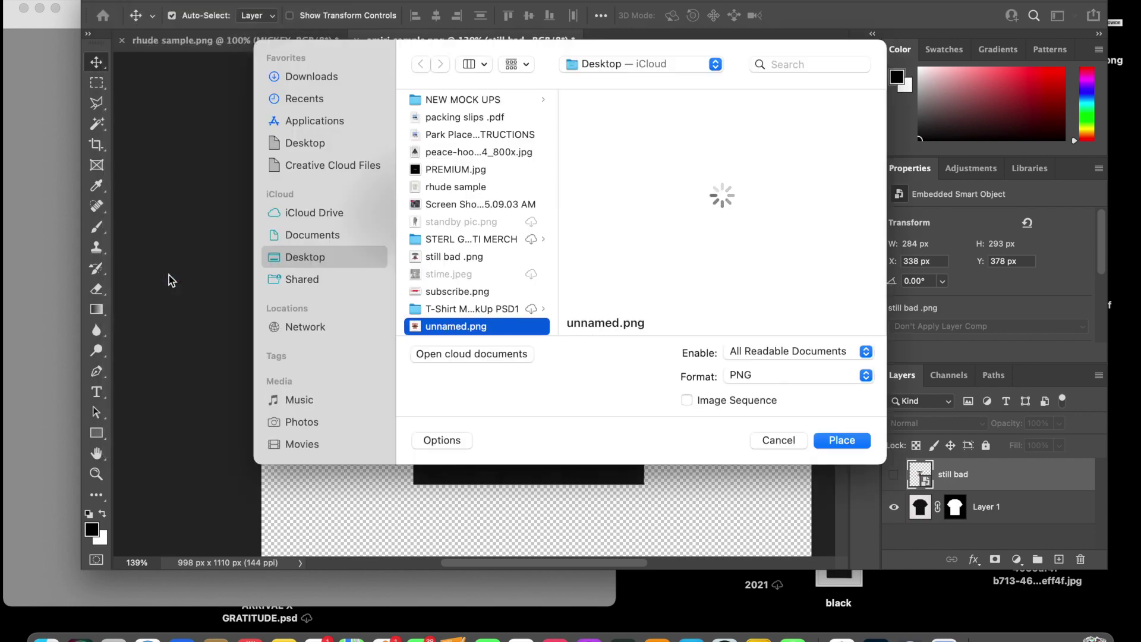
# Place unnamed.png, scale it down, move it onto the shirt, and nudge it up.
pyautogui.press('Return')
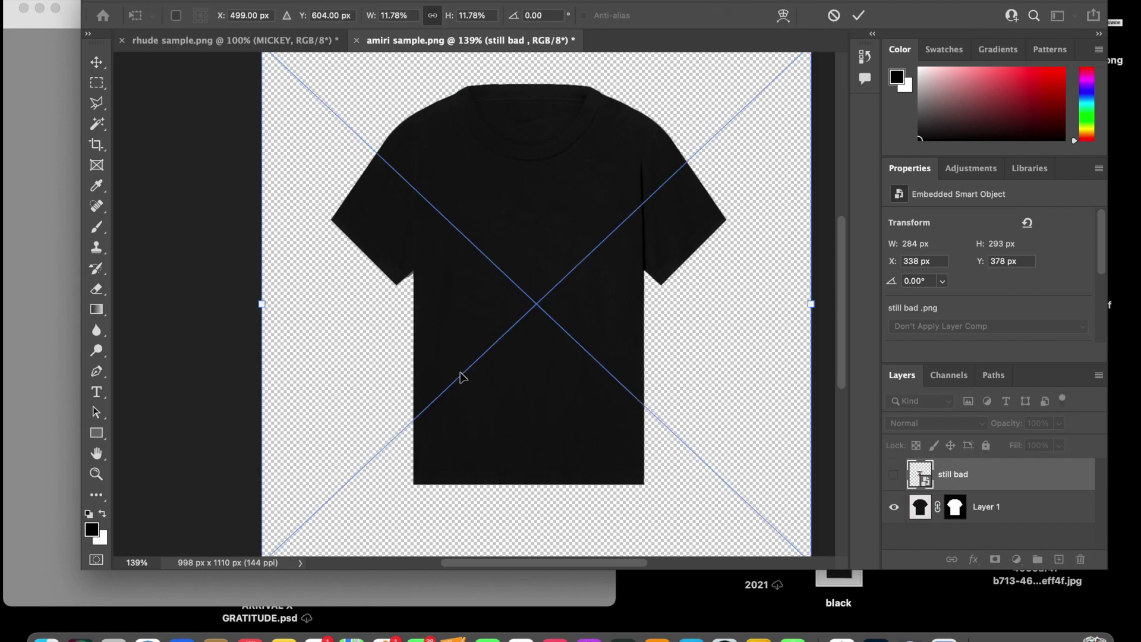
pyautogui.press('super+0')
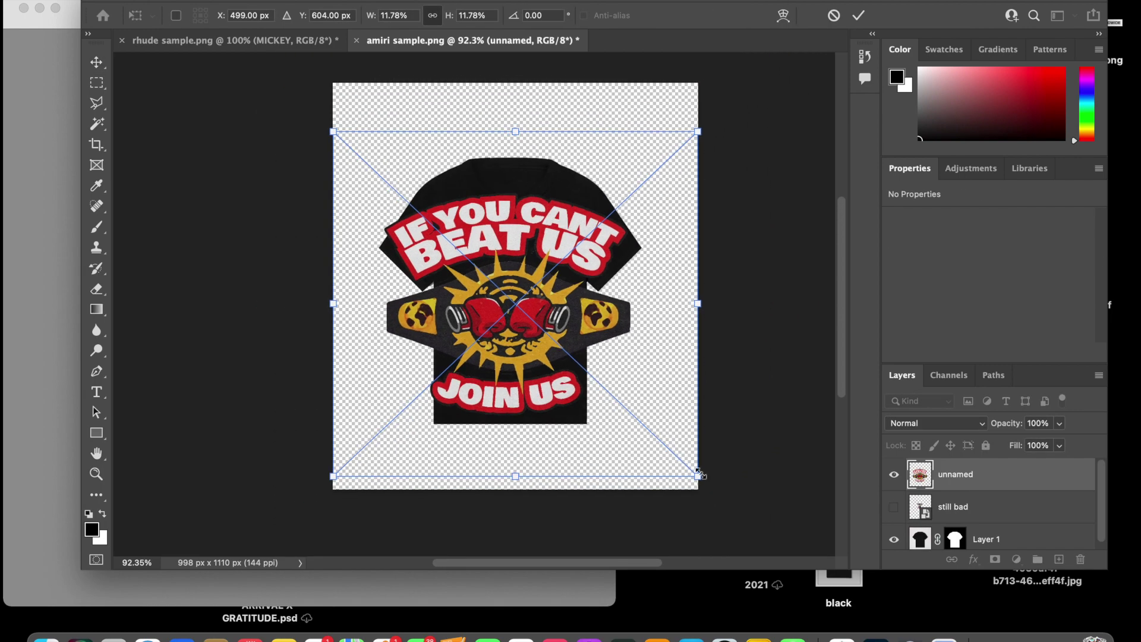
pyautogui.moveTo(700, 474); pyautogui.dragTo(482, 288)
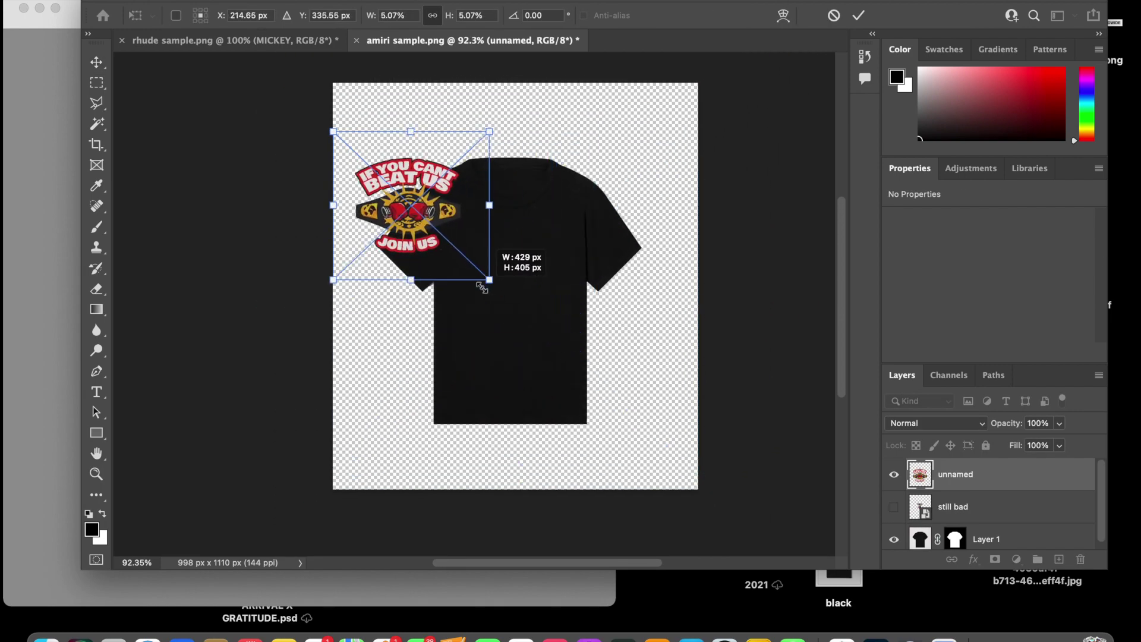
pyautogui.moveTo(422, 227); pyautogui.dragTo(522, 306)
pyautogui.press('Return')
pyautogui.scroll(3, 503, 292)
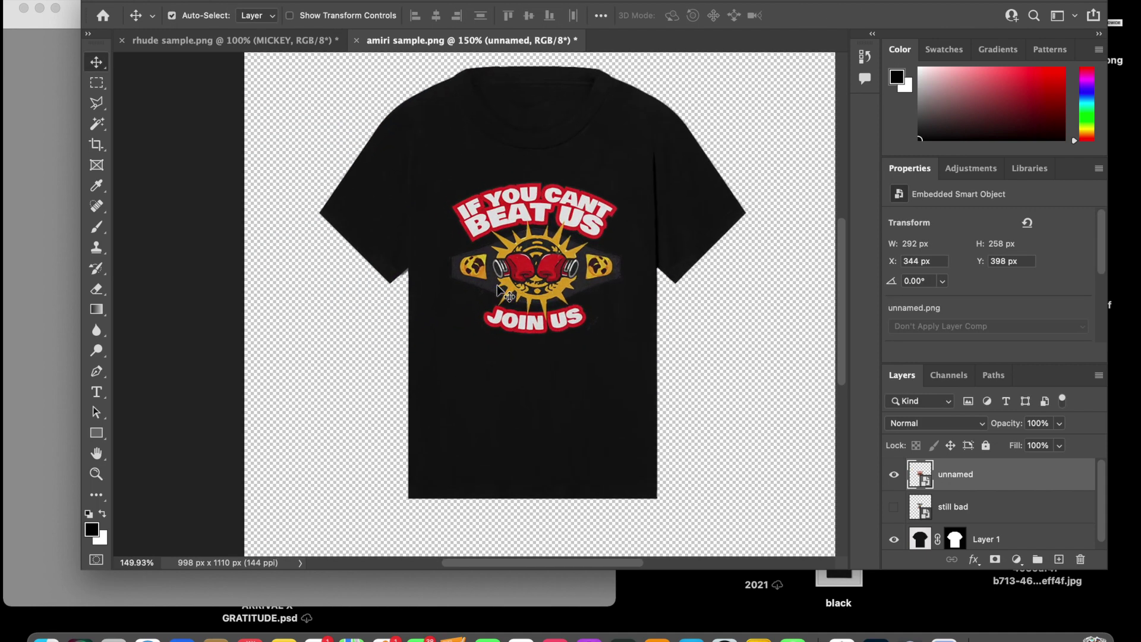
pyautogui.scroll(1, 502, 292)
pyautogui.moveTo(529, 253); pyautogui.dragTo(525, 239)
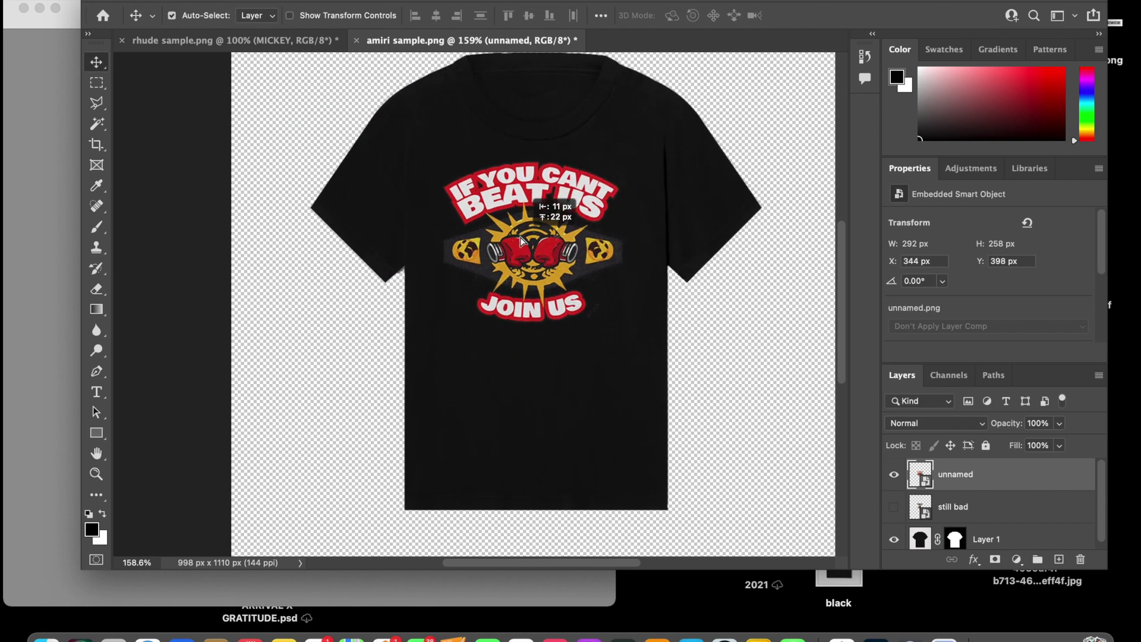
# Free Transform the boxing logo down to a 93 × 82 px chest logo.
pyautogui.hotkey('ctrl', 't')
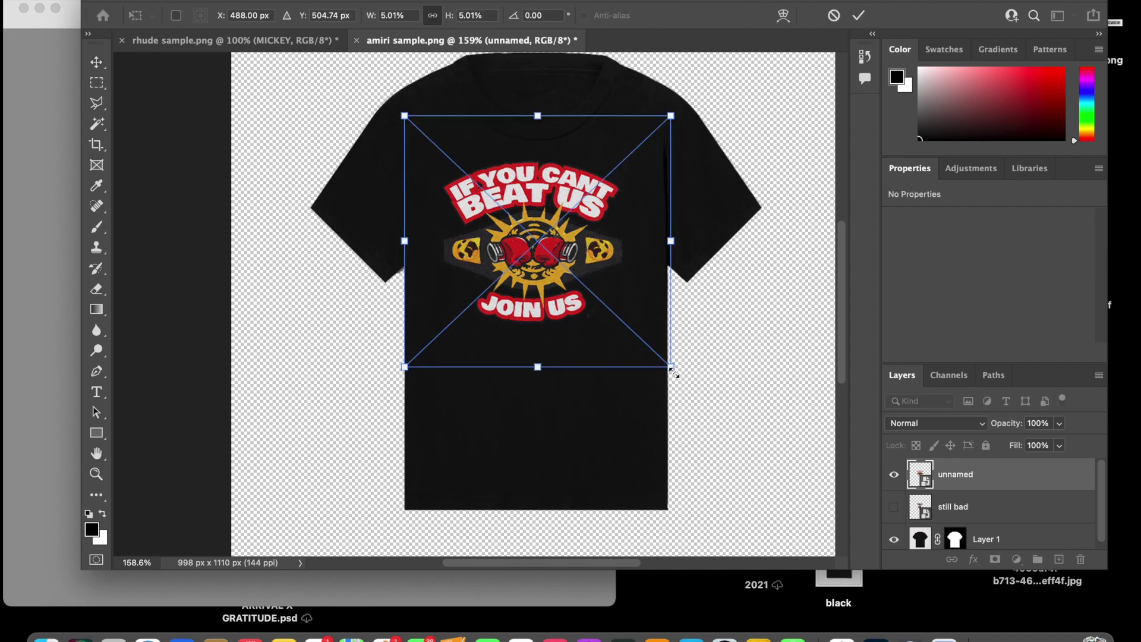
pyautogui.moveTo(672, 370); pyautogui.dragTo(603, 237)
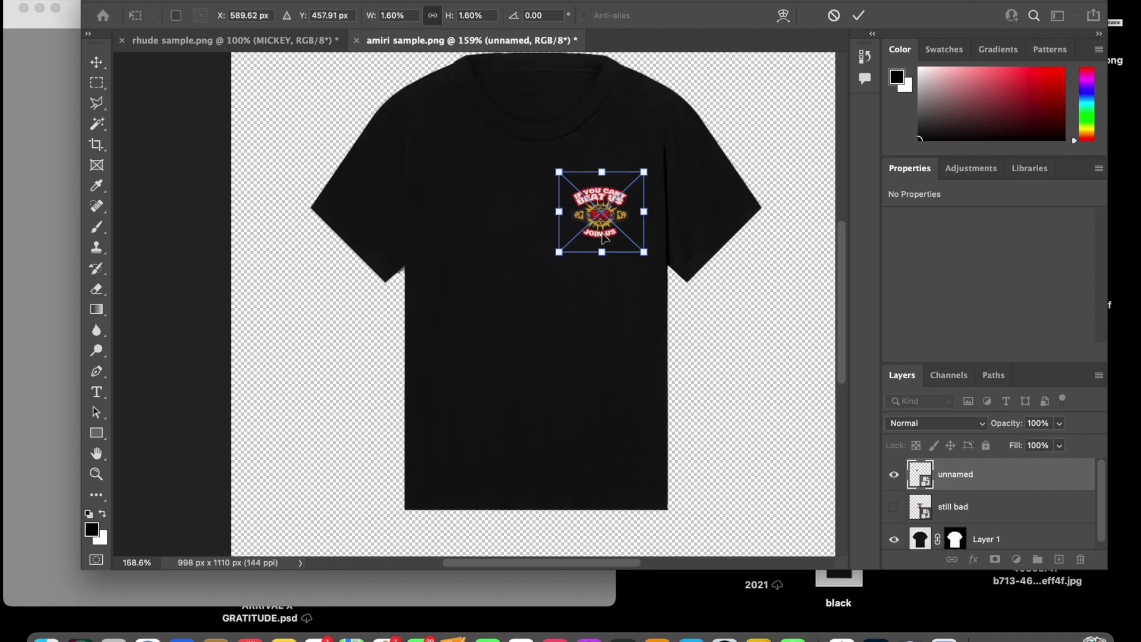
pyautogui.press('Return')
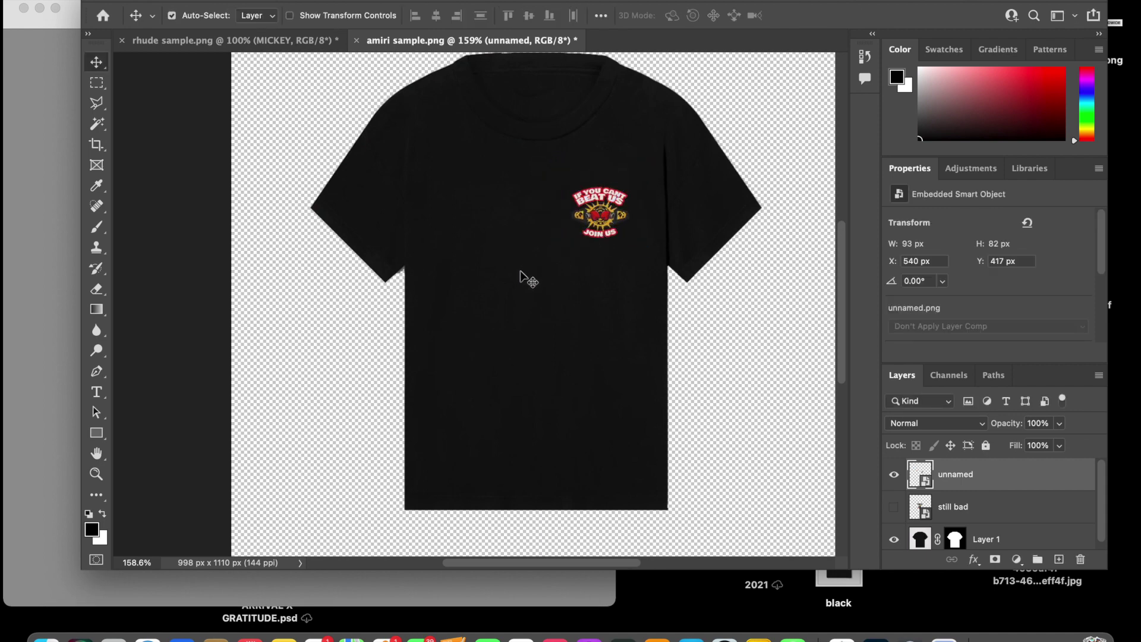
pyautogui.scroll(-5, 527, 266)
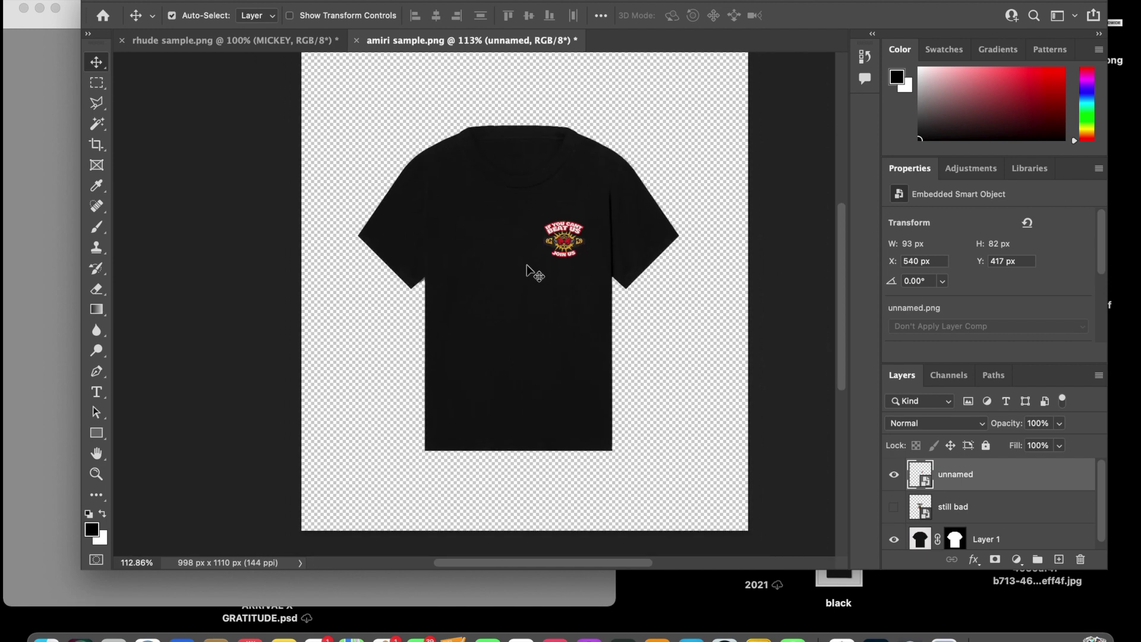
# Toggle the boxing logo and still bad layers to compare the two designs.
pyautogui.scroll(-2, 527, 263)
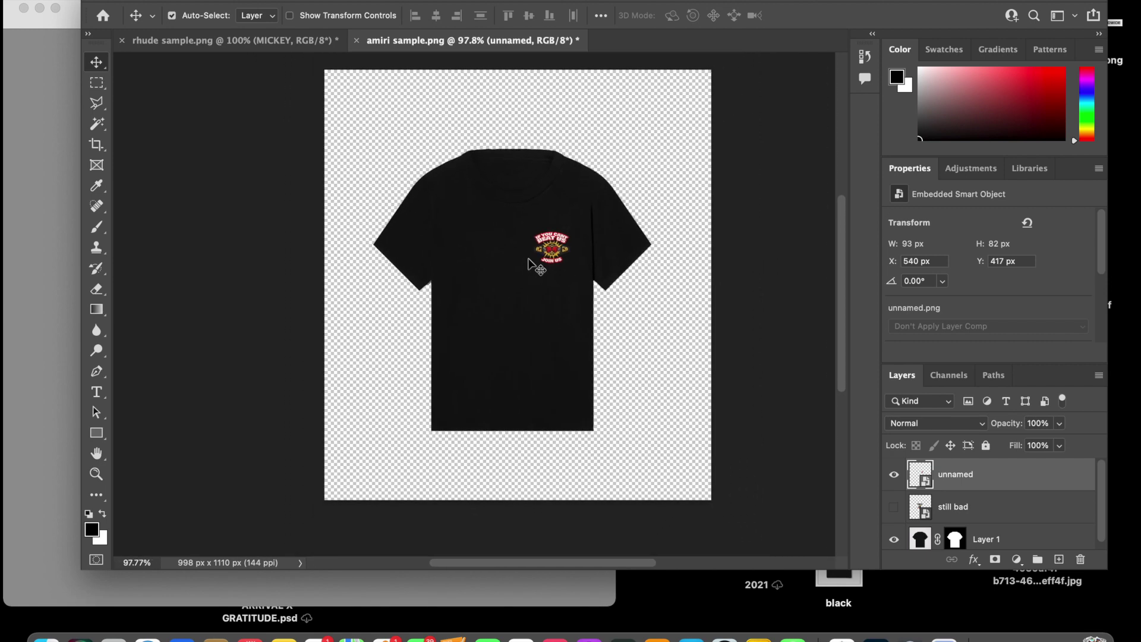
pyautogui.click(895, 475)
pyautogui.click(895, 508)
pyautogui.click(895, 509)
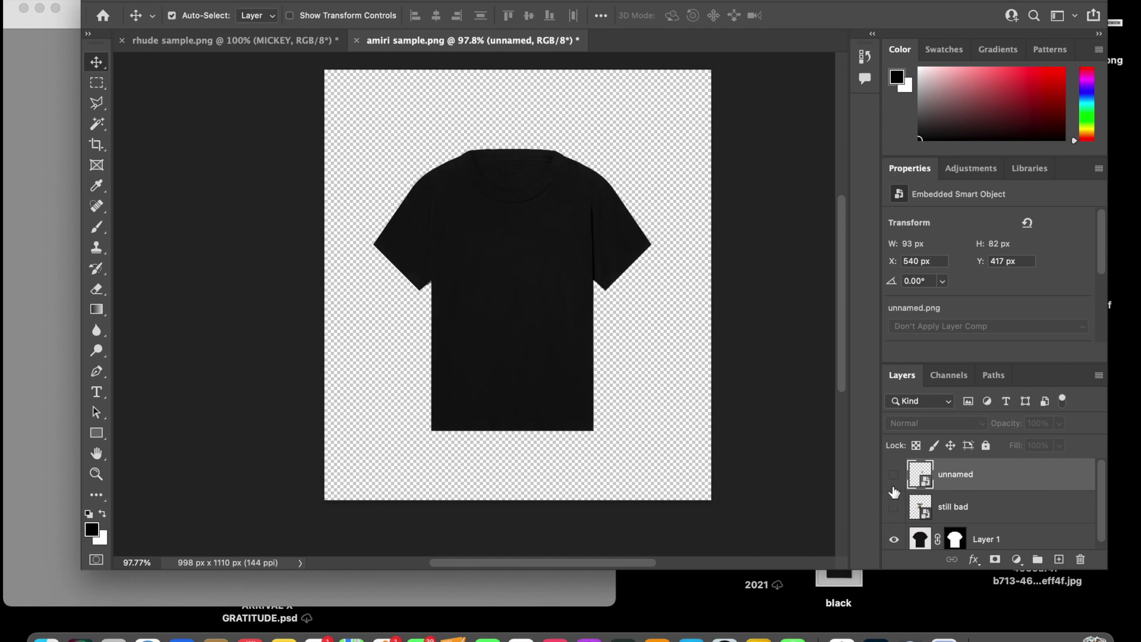
pyautogui.click(895, 474)
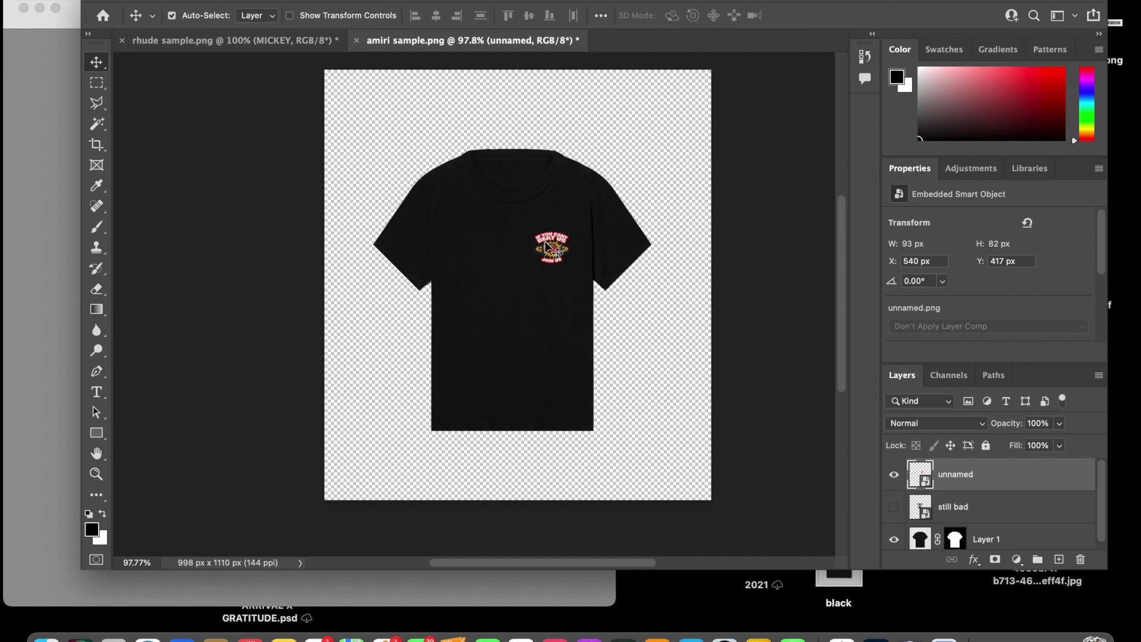
# Enlarge the boxing logo with Free Transform and centre it on the shirt front.
pyautogui.press('super+t')
pyautogui.moveTo(583, 219); pyautogui.dragTo(617, 209)
pyautogui.press('Return')
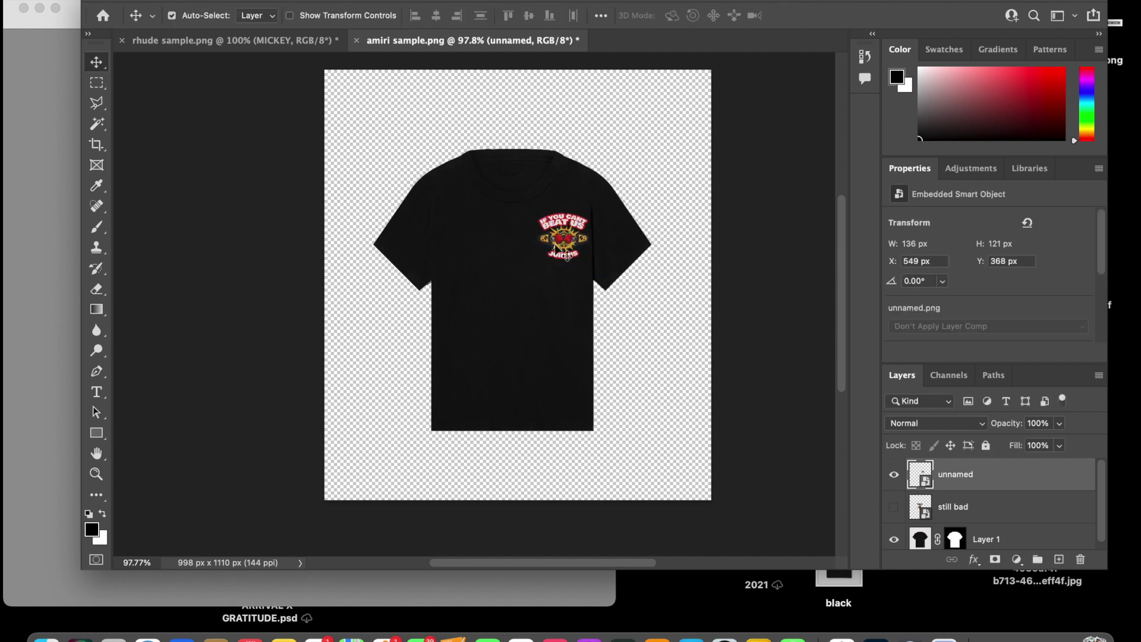
pyautogui.moveTo(562, 243); pyautogui.dragTo(516, 278)
pyautogui.hotkey('ctrl', 't')
pyautogui.moveTo(474, 234); pyautogui.dragTo(349, 78)
pyautogui.moveTo(429, 209); pyautogui.dragTo(499, 327)
pyautogui.press('Return')
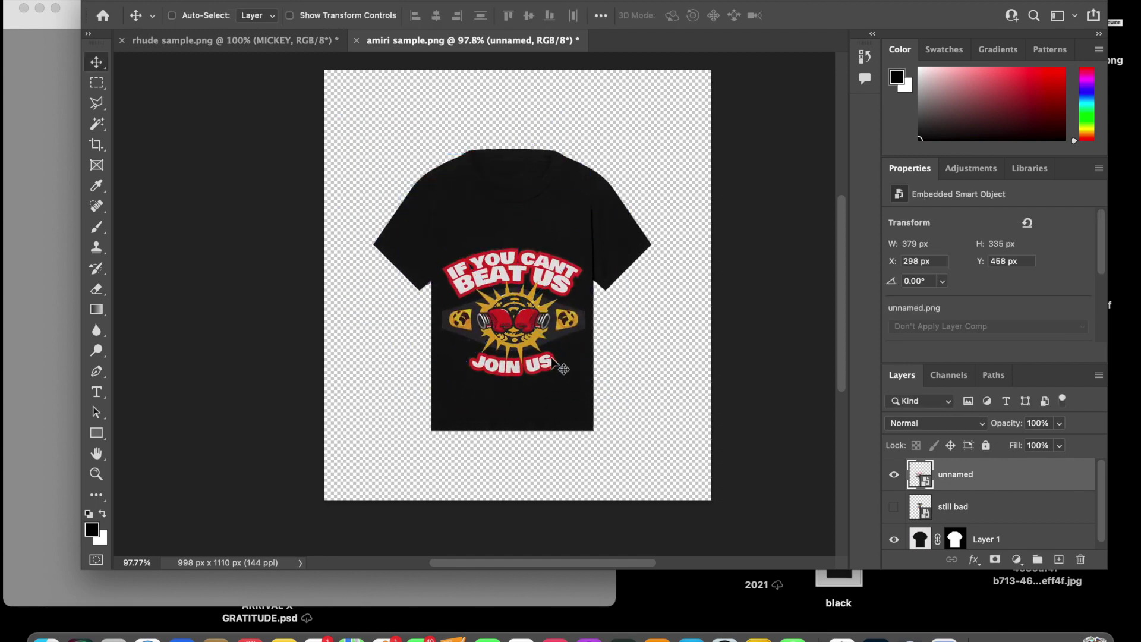
# Reduce the logo to 296 × 262 px and snap it to the shirt's centre line.
pyautogui.hotkey('ctrl', 't')
pyautogui.moveTo(626, 413); pyautogui.dragTo(570, 377)
pyautogui.press('Return')
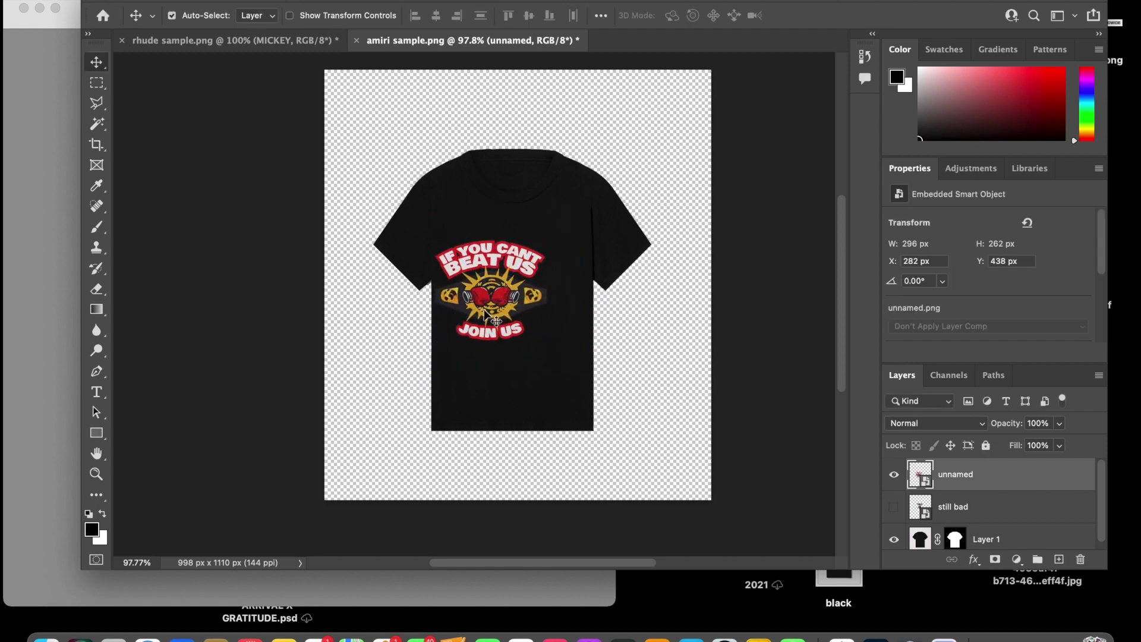
pyautogui.moveTo(484, 301); pyautogui.dragTo(502, 287)
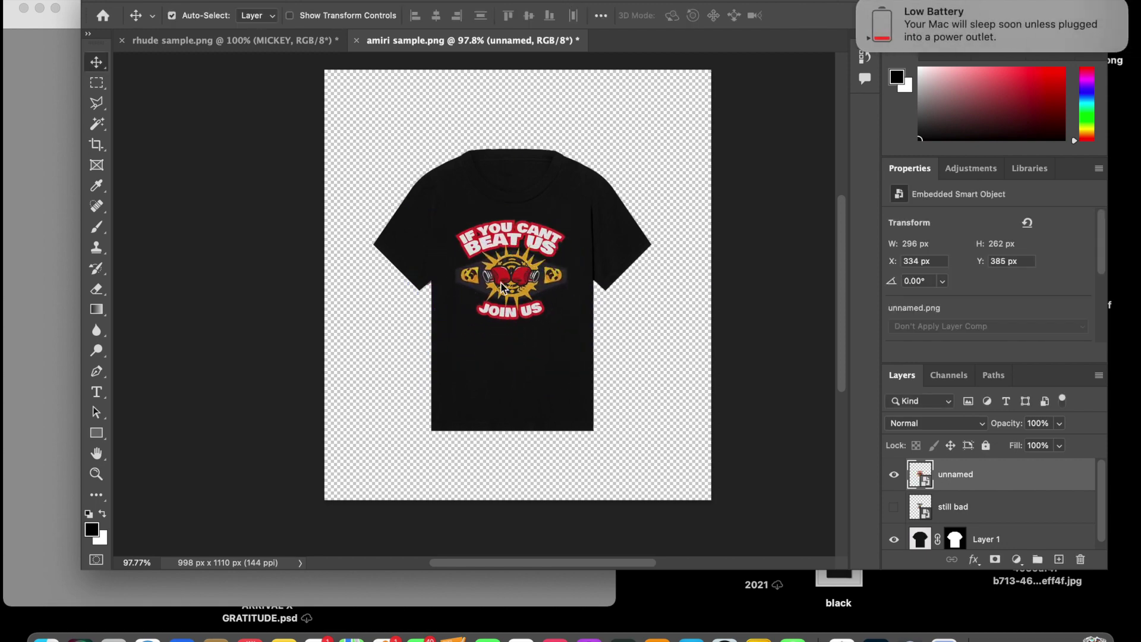
pyautogui.click(857, 6)
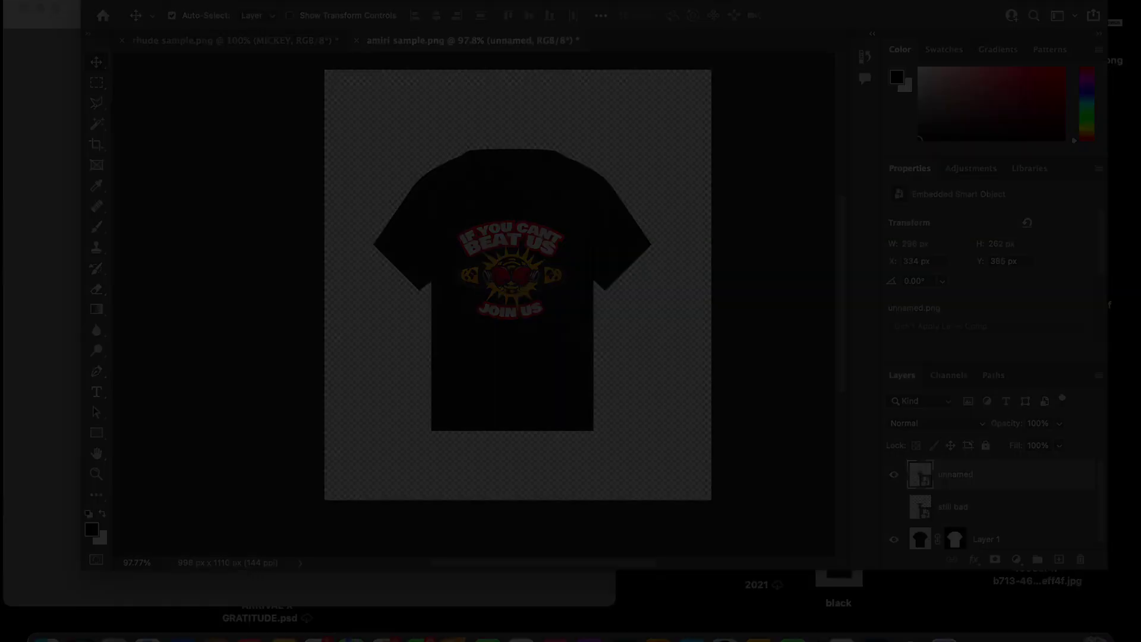